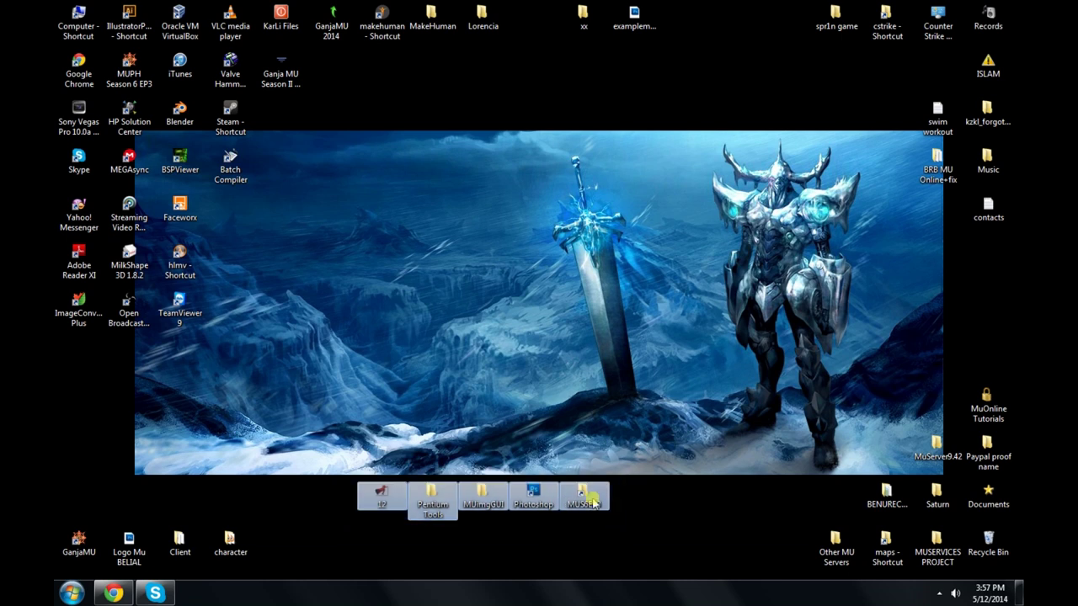
Step: Point out the MUS6EP3, Photoshop, MUimgGUI and Pentium Tools desktop items, then view image 12
left_click(591, 505)
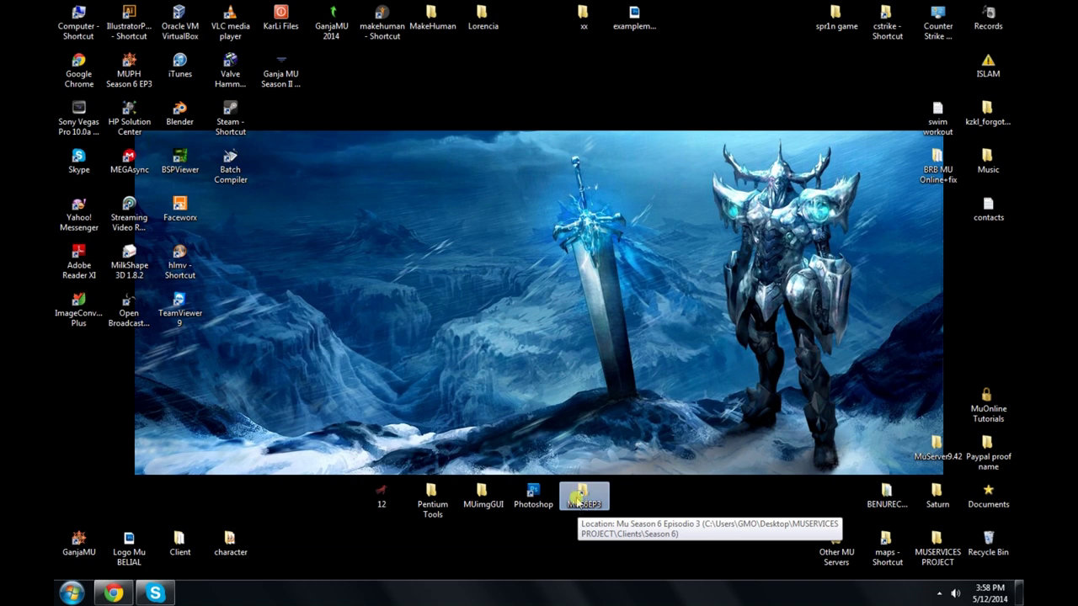
left_click(524, 503)
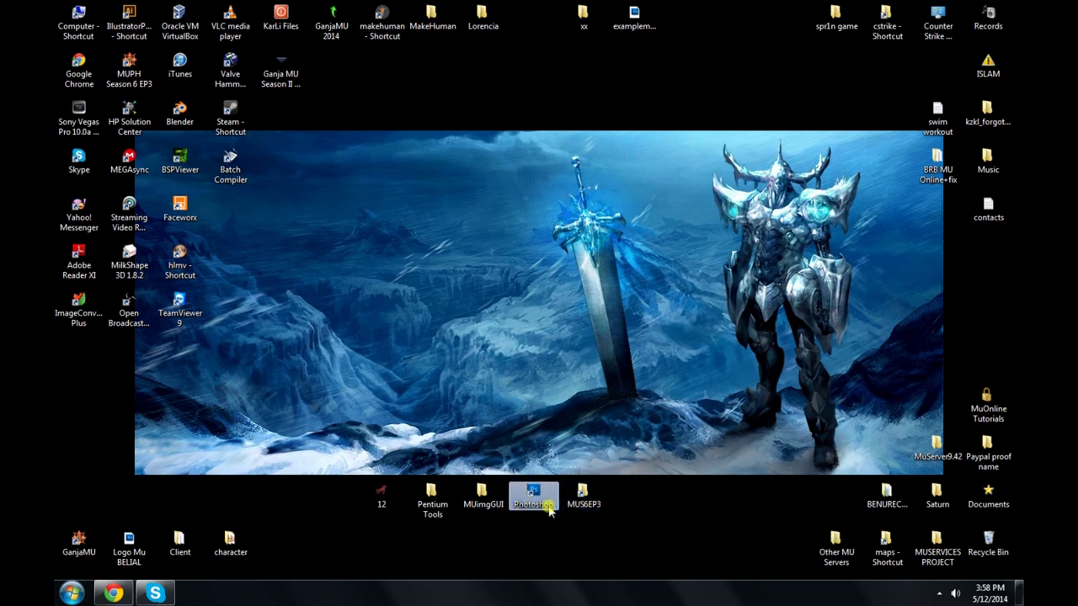
left_click(467, 503)
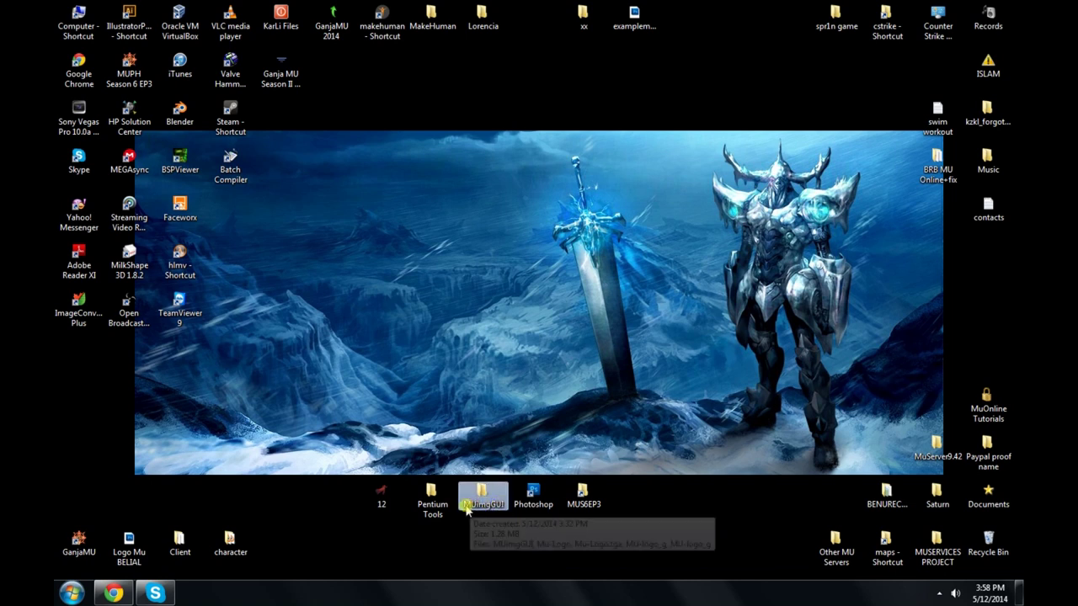
left_click(431, 505)
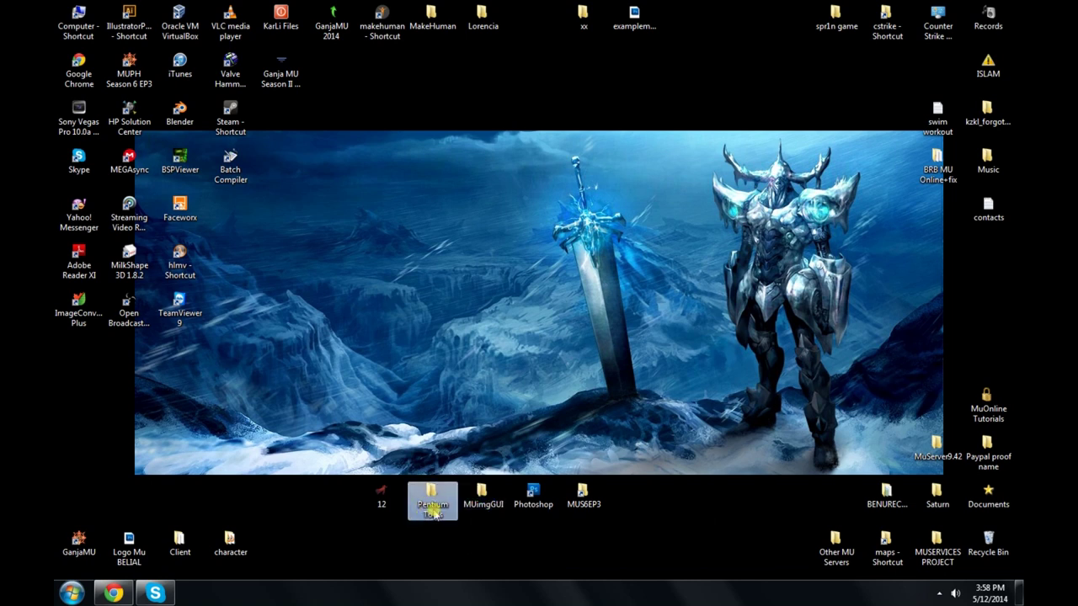
left_click(390, 495)
double_click(385, 498)
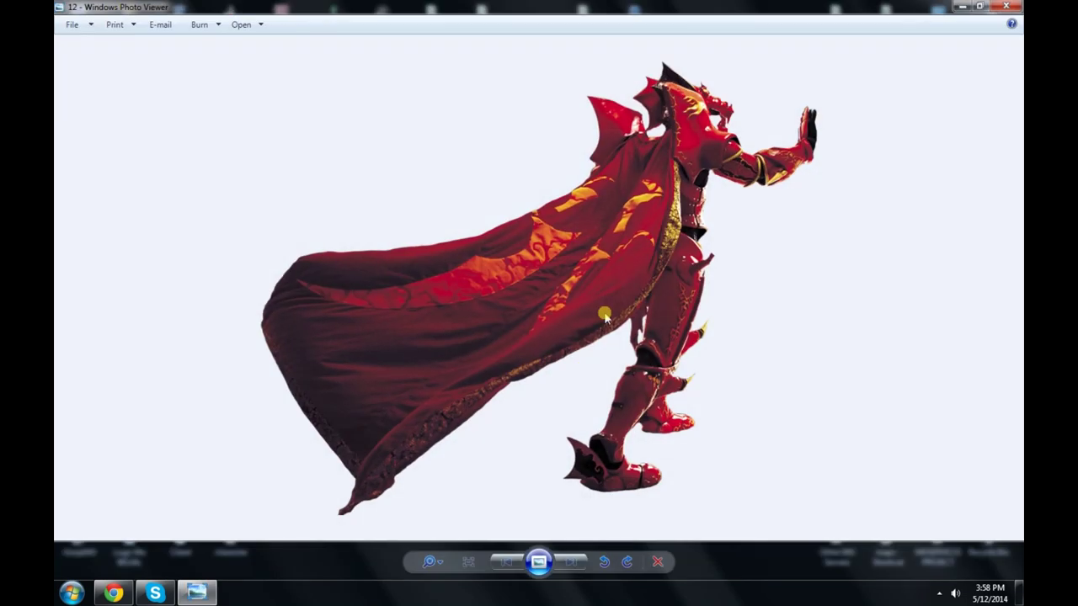
Step: Close the image viewer and launch Main1 from the Mu Season 6 Episodio 3 folder
key("alt+F4")
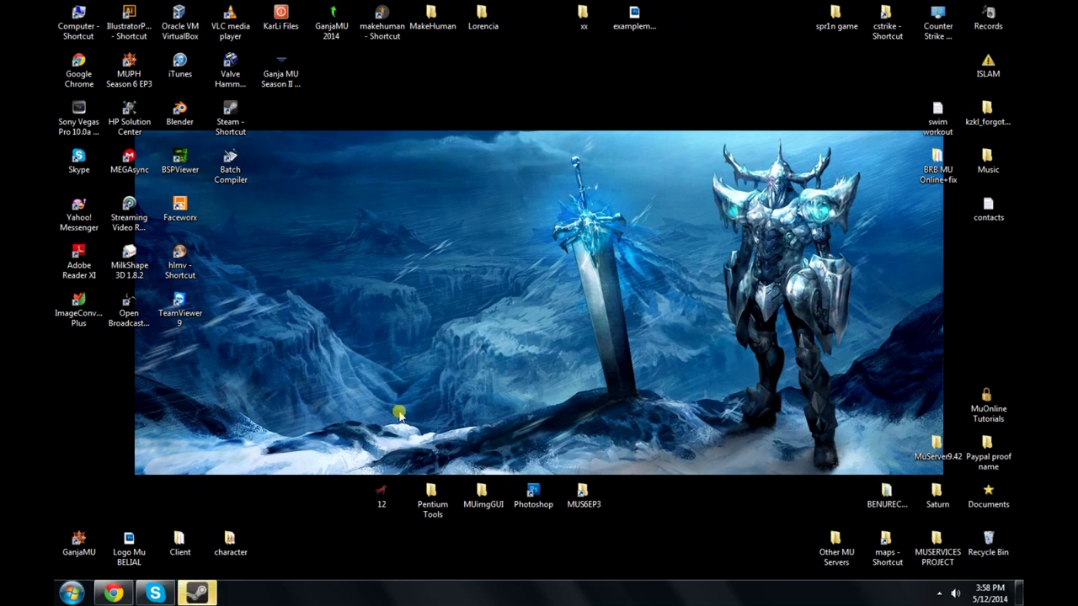
double_click(593, 499)
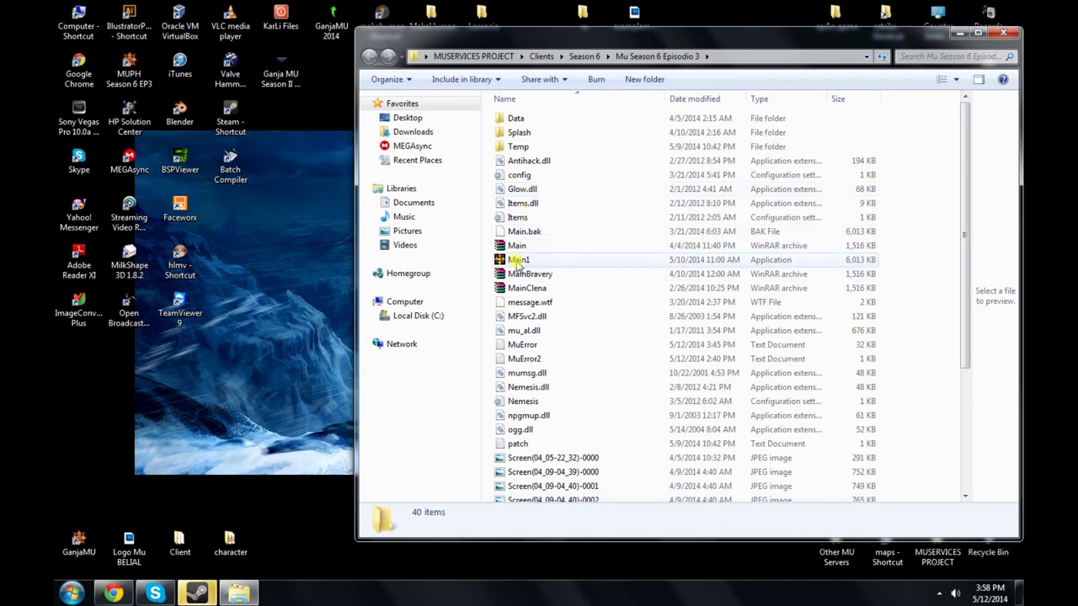
double_click(516, 260)
Step: Compare image 12 with the stock MU login logo, then close the game client
left_click(1003, 32)
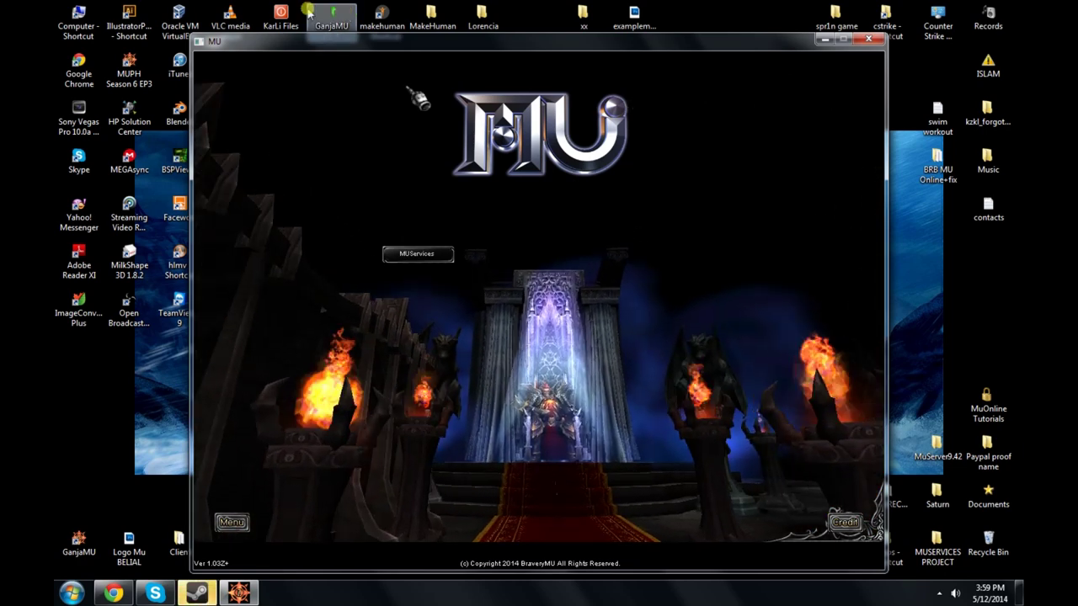
left_click_drag(432, 40, 328, 65)
double_click(381, 493)
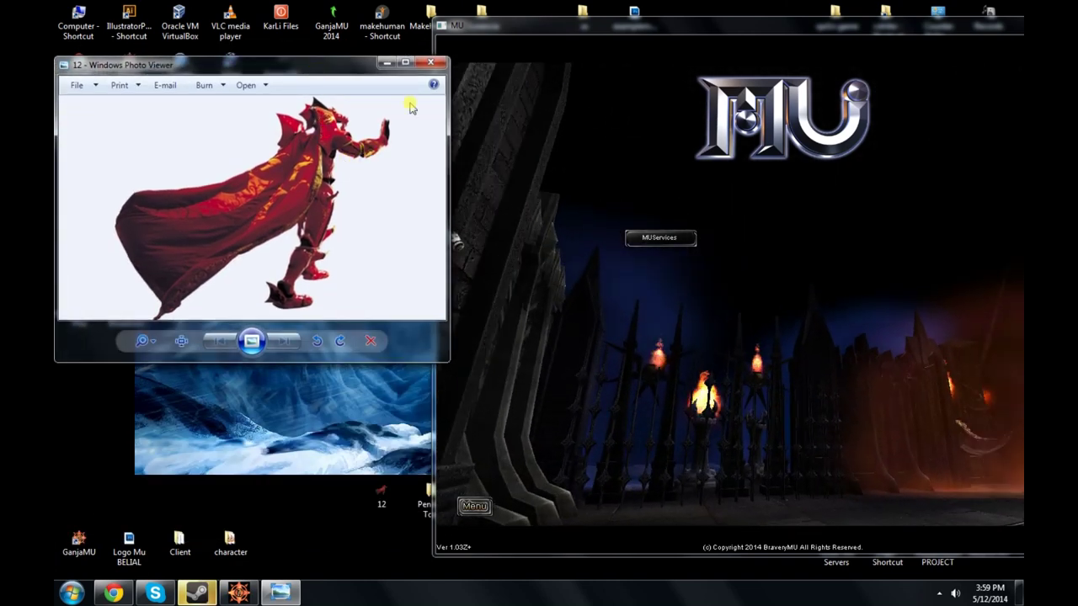
left_click(430, 62)
left_click_drag(529, 26, 343, 26)
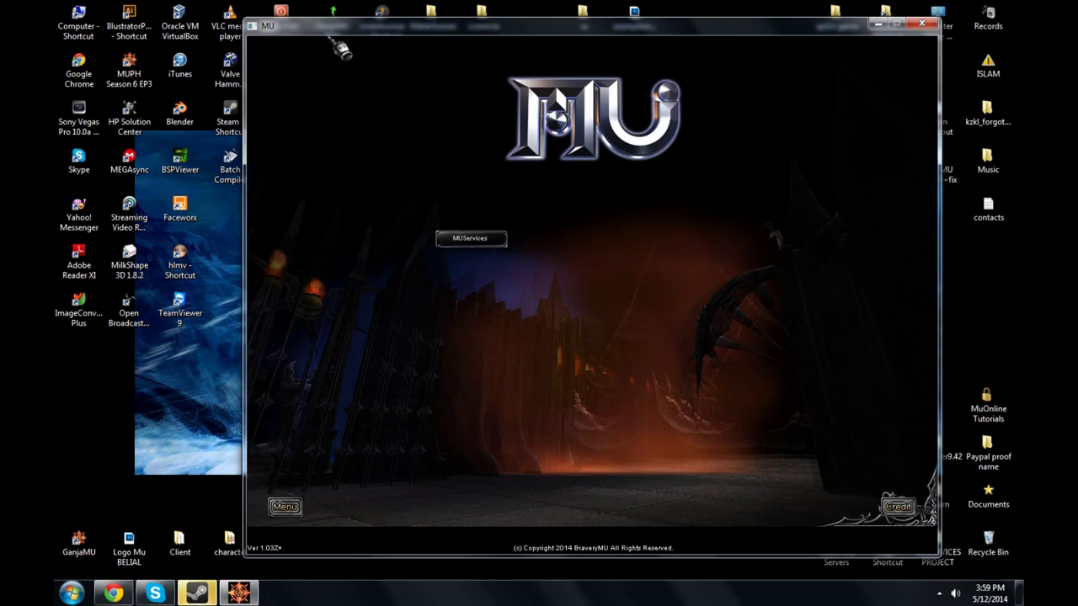
left_click(921, 22)
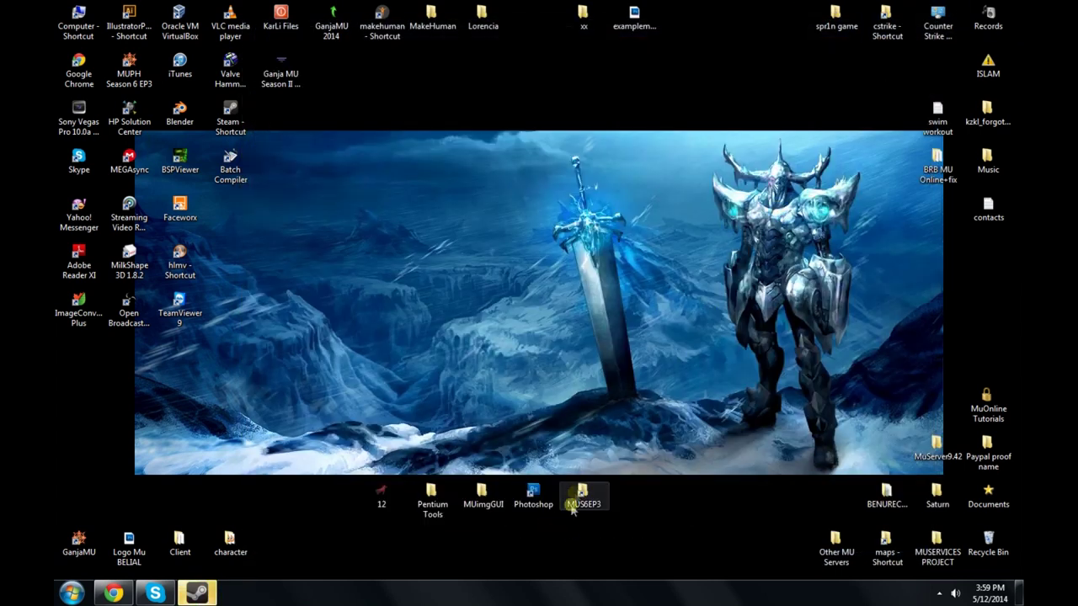
Step: Open the client's Data\Logo folder and widen its file list
double_click(580, 497)
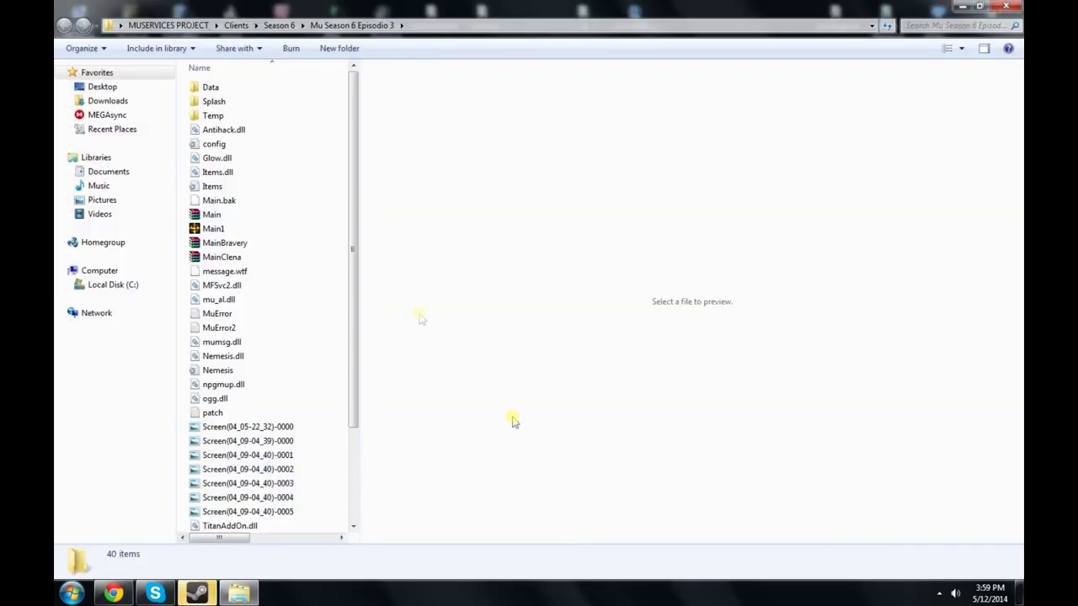
double_click(227, 89)
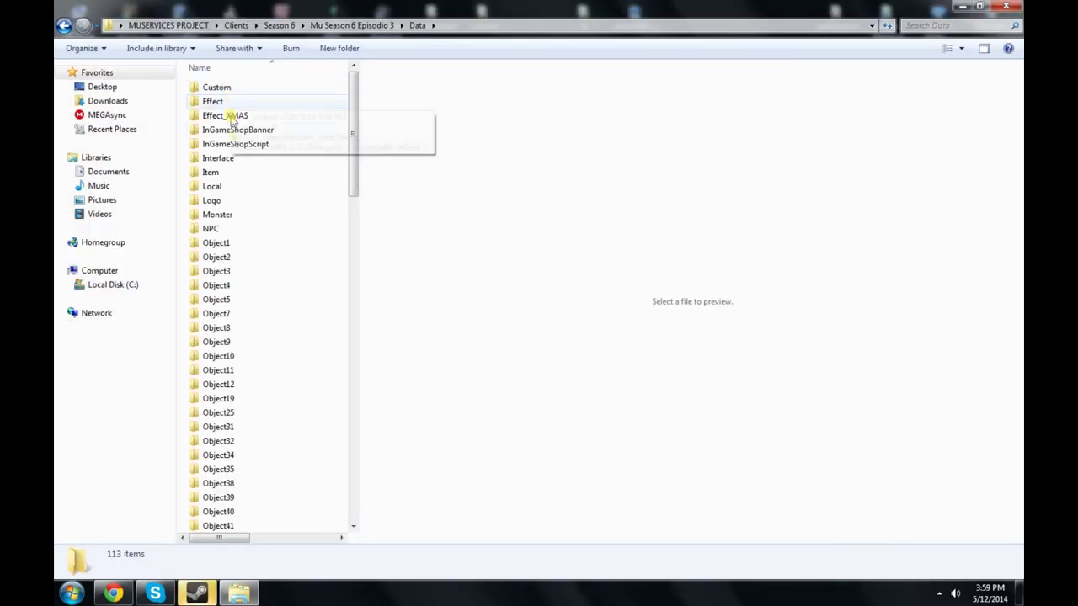
double_click(224, 202)
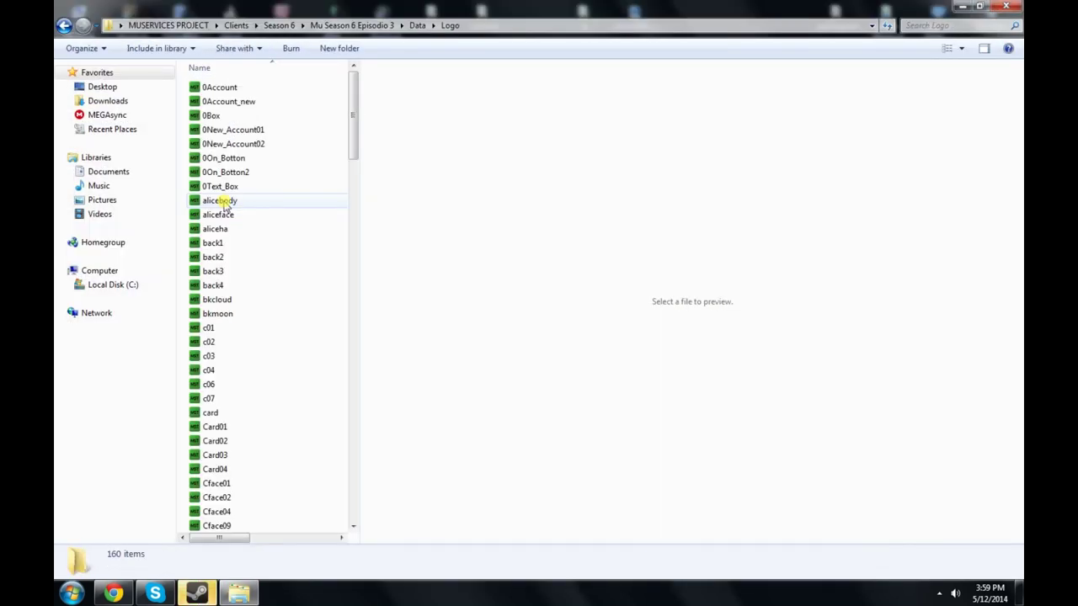
left_click_drag(361, 101, 884, 132)
left_click_drag(258, 7, 862, 65)
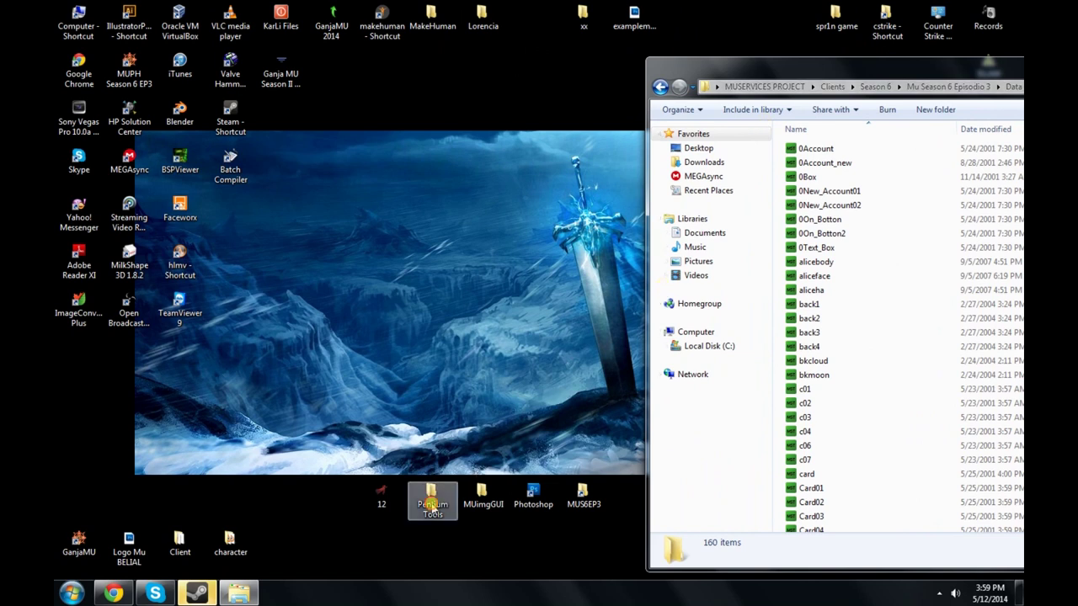
Step: Start PentiumTools.b.19 from the Pentium Tools folder
double_click(432, 499)
left_click(277, 165)
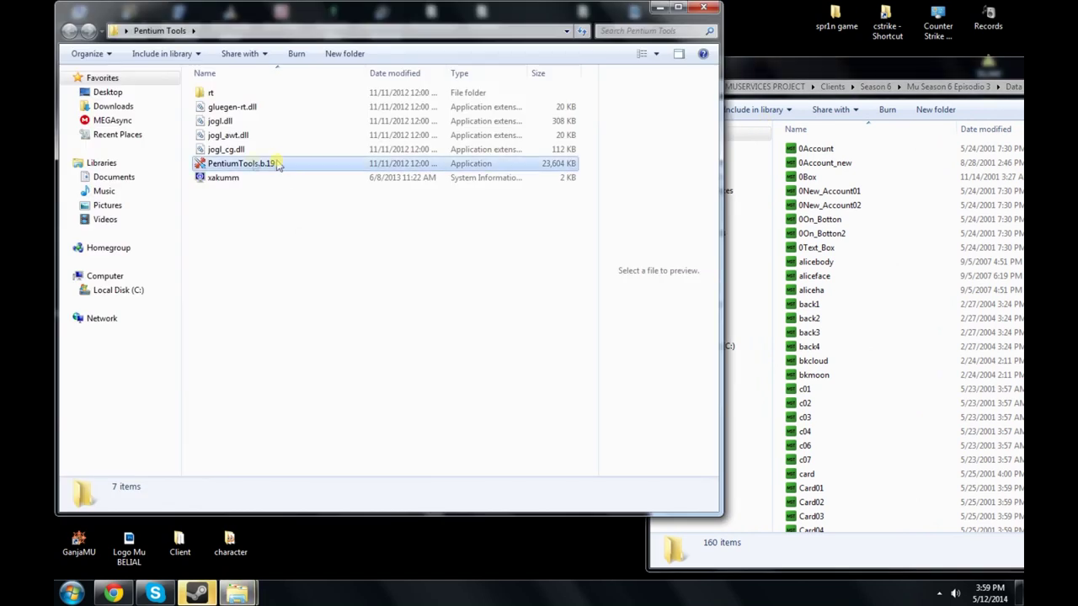
left_click(703, 7)
Step: Copy the Logo folder's full path from the address bar and close the window
left_click_drag(703, 68, 480, 37)
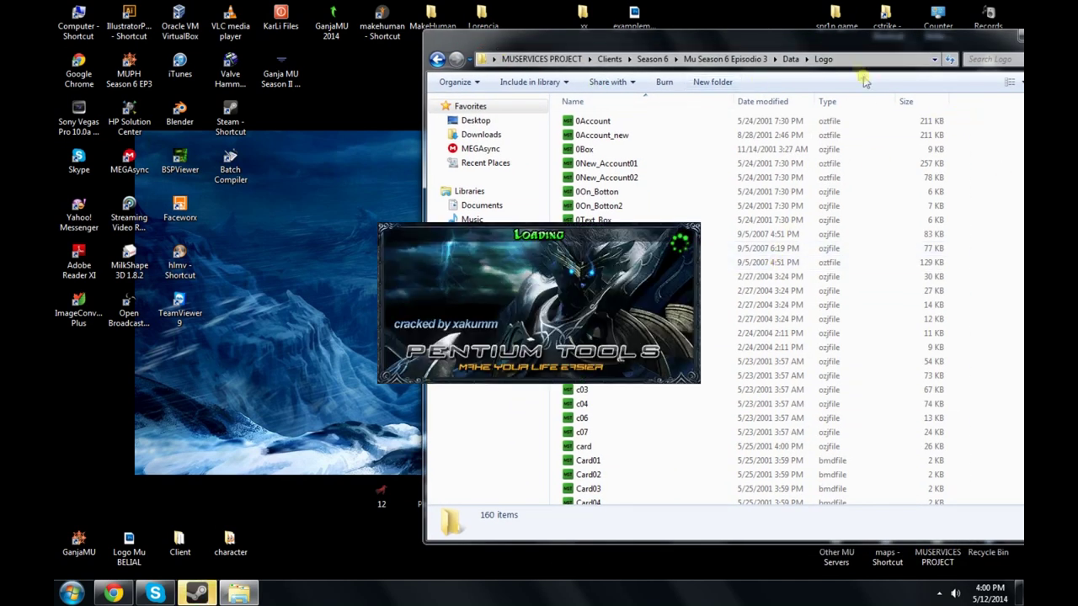
left_click(892, 59)
left_click(855, 59)
left_click_drag(855, 60, 492, 60)
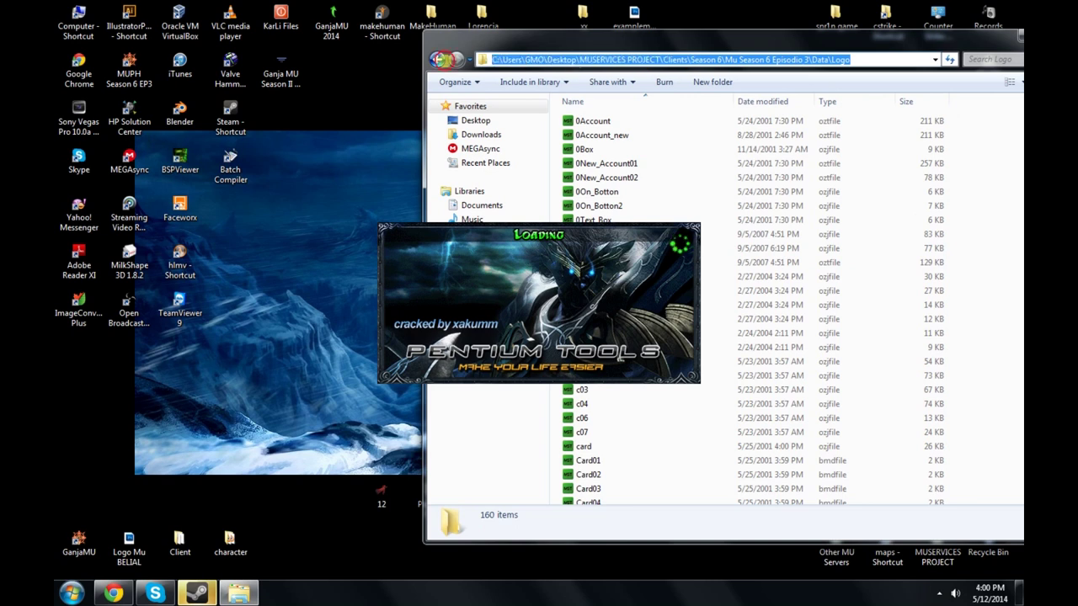
left_click(997, 128)
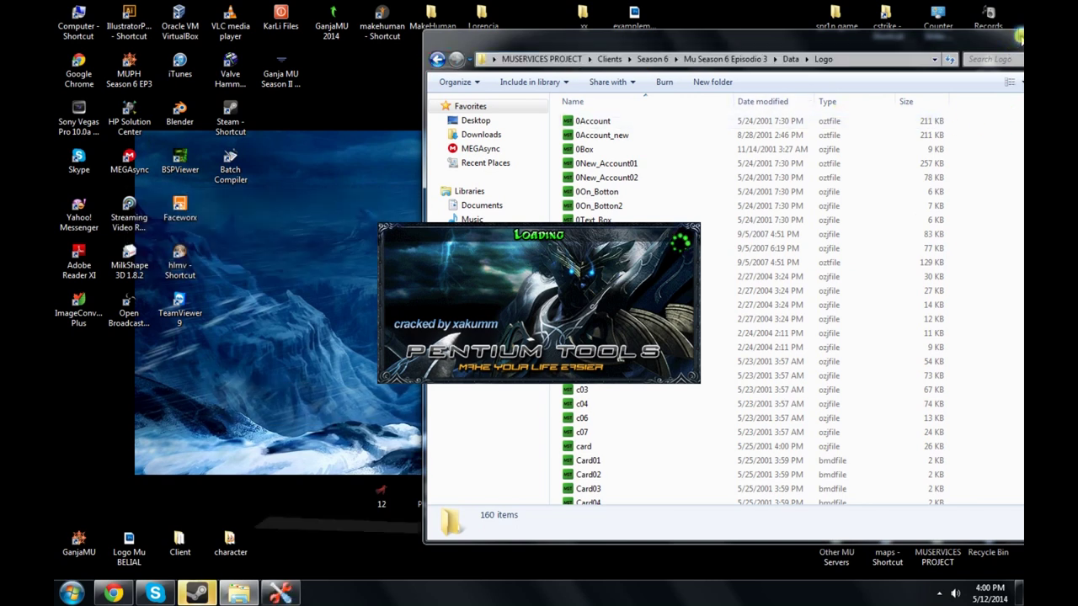
left_click(1013, 37)
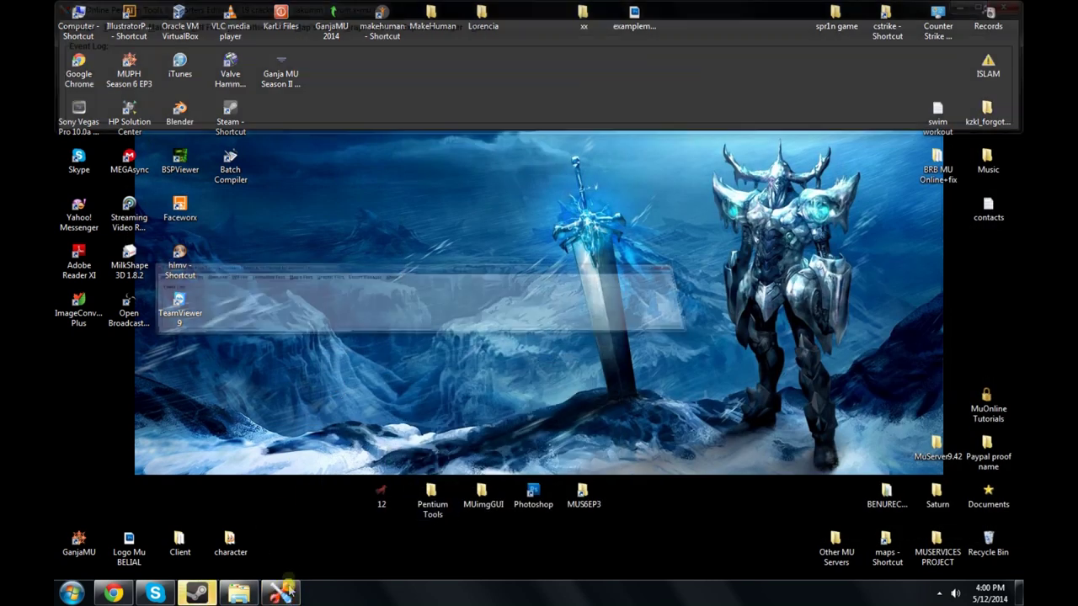
Step: Open the image to MU preview and convert tool and browse to the client's Data\Logo folder
left_click(386, 29)
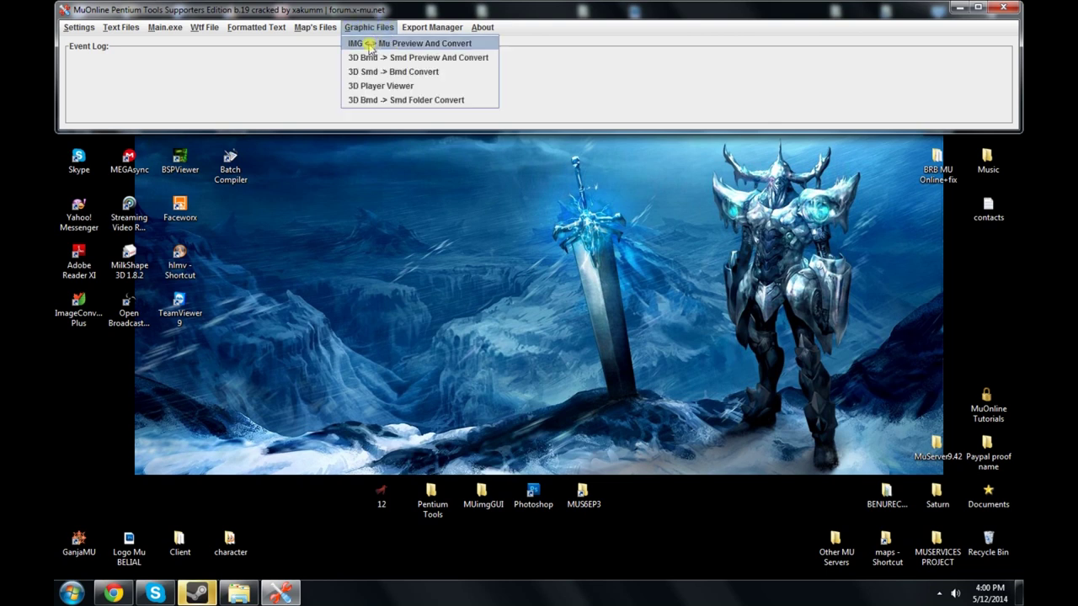
left_click(434, 43)
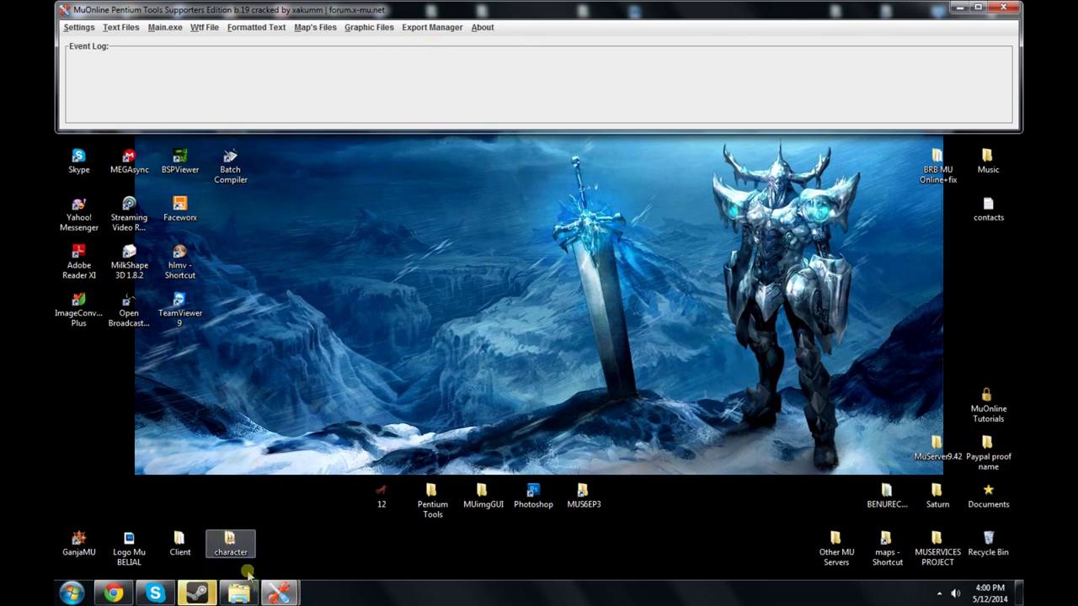
left_click(307, 547)
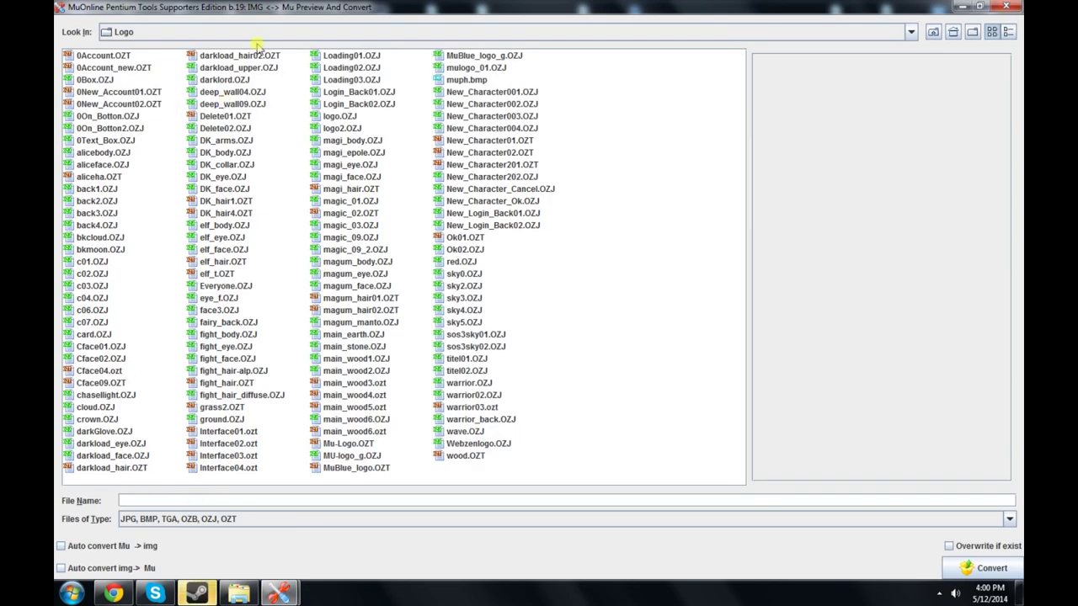
left_click(171, 31)
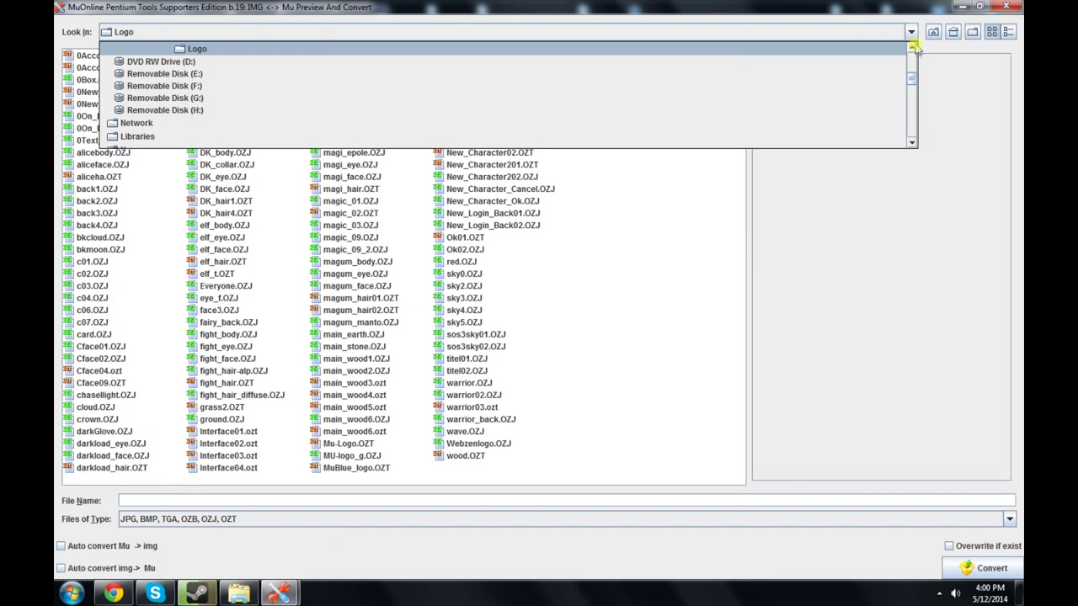
scroll(910, 50, "up", 2)
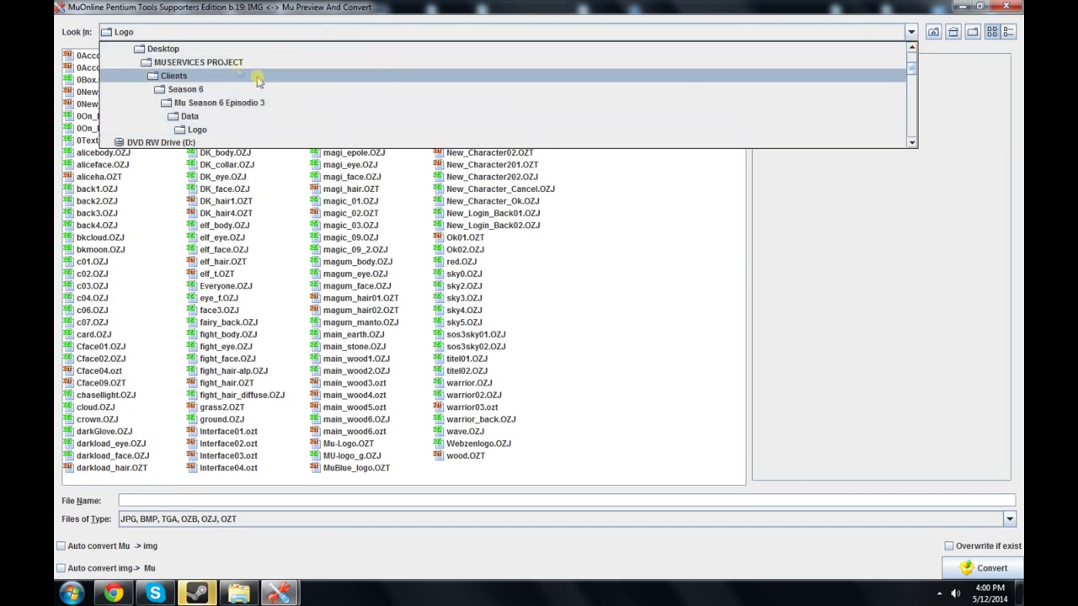
left_click(217, 109)
double_click(82, 56)
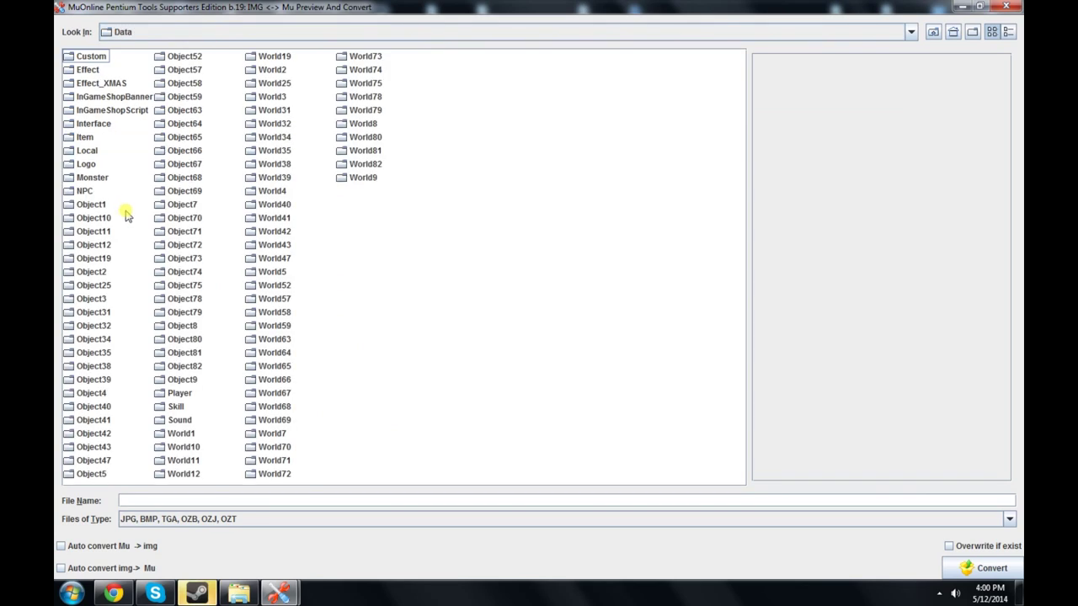
double_click(87, 165)
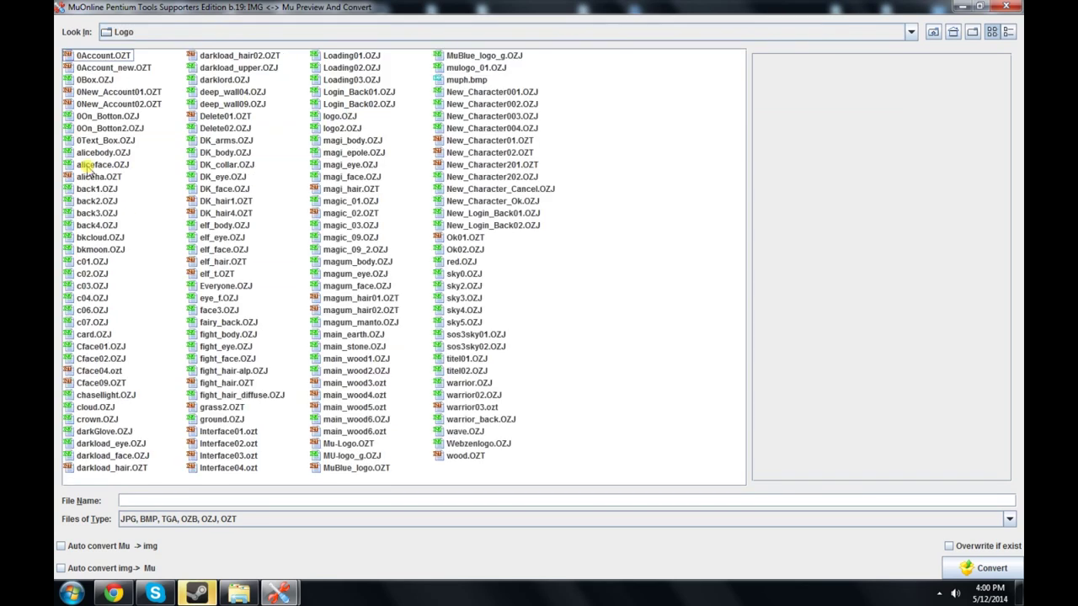
Step: Compare the Mu-Logo.OZT and MU-logo_g.OZJ previews, then minimize both Pentium Tools windows
left_click(337, 443)
key("Up")
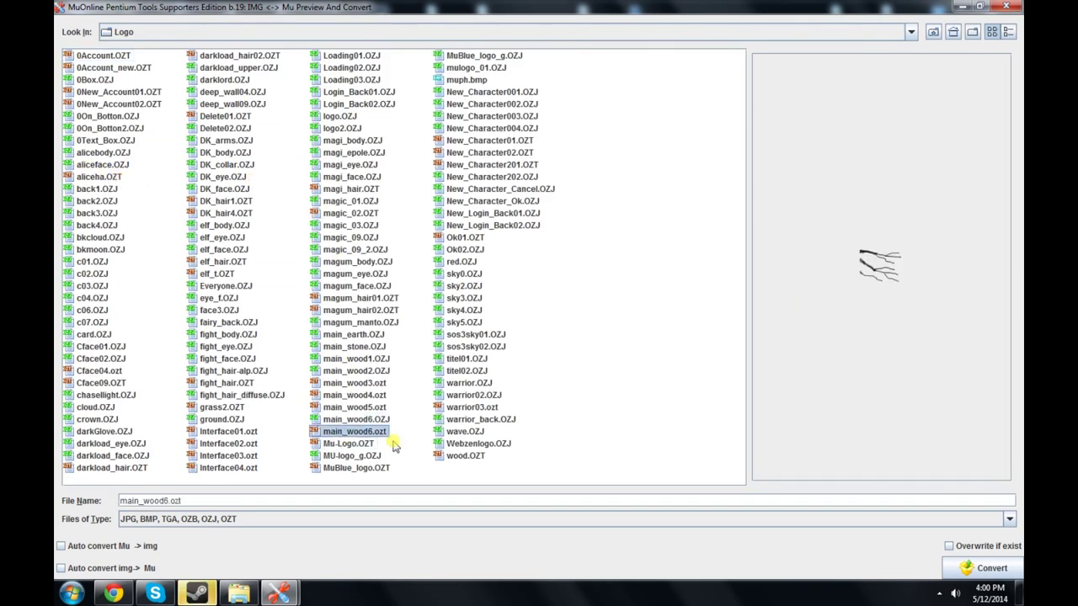
key("Down")
key("Down")
key("Down")
key("Up")
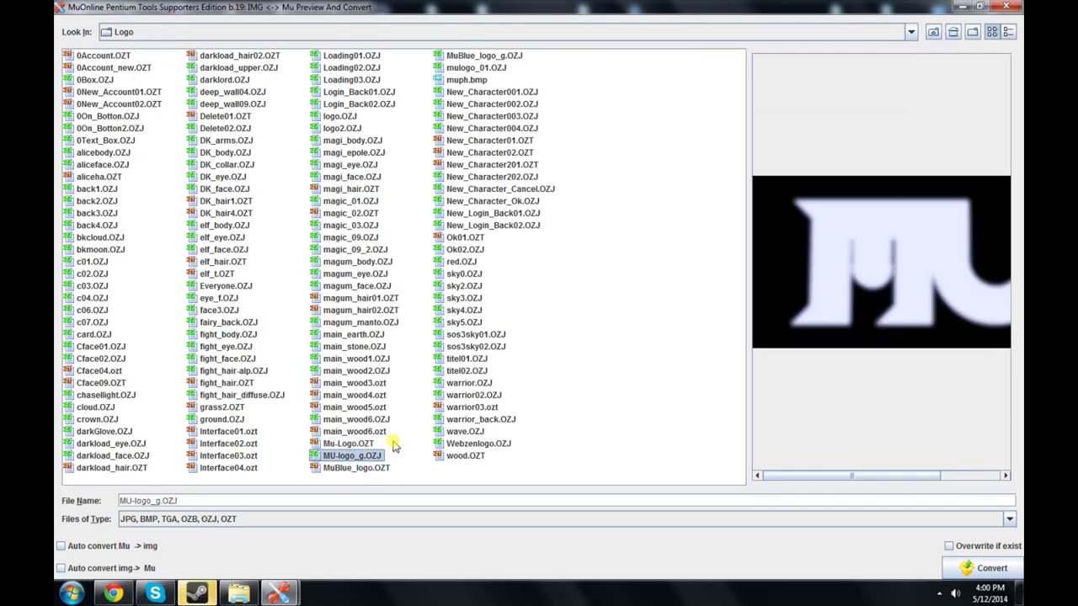
key("Up")
key("Down")
key("Up")
key("Down")
key("Up")
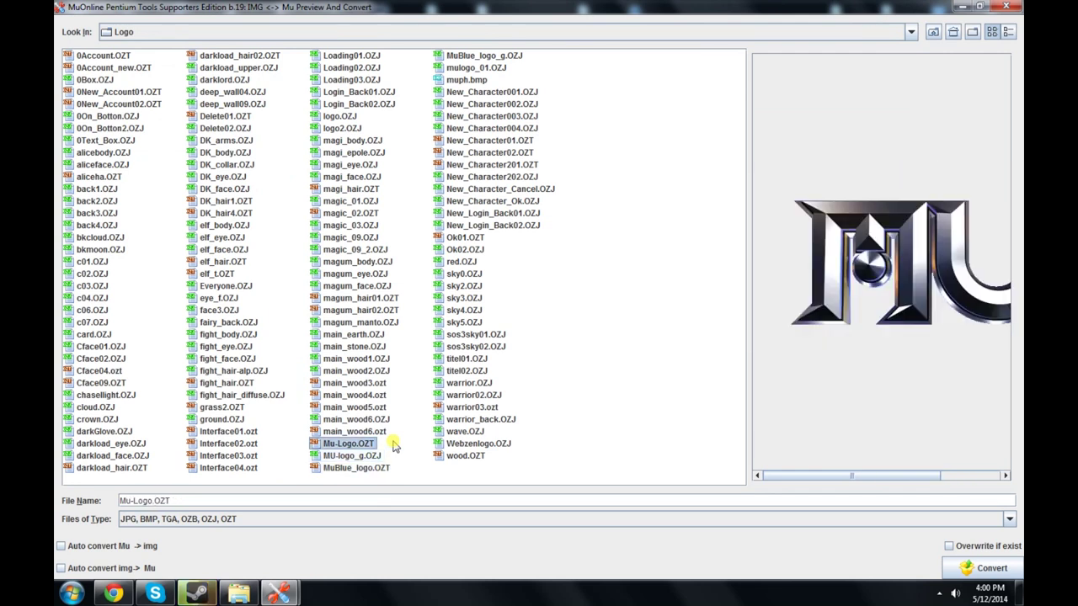
mouse_move(842, 478)
left_mouse_down()
mouse_move(877, 476)
mouse_move(835, 474)
left_mouse_up()
left_click(358, 455)
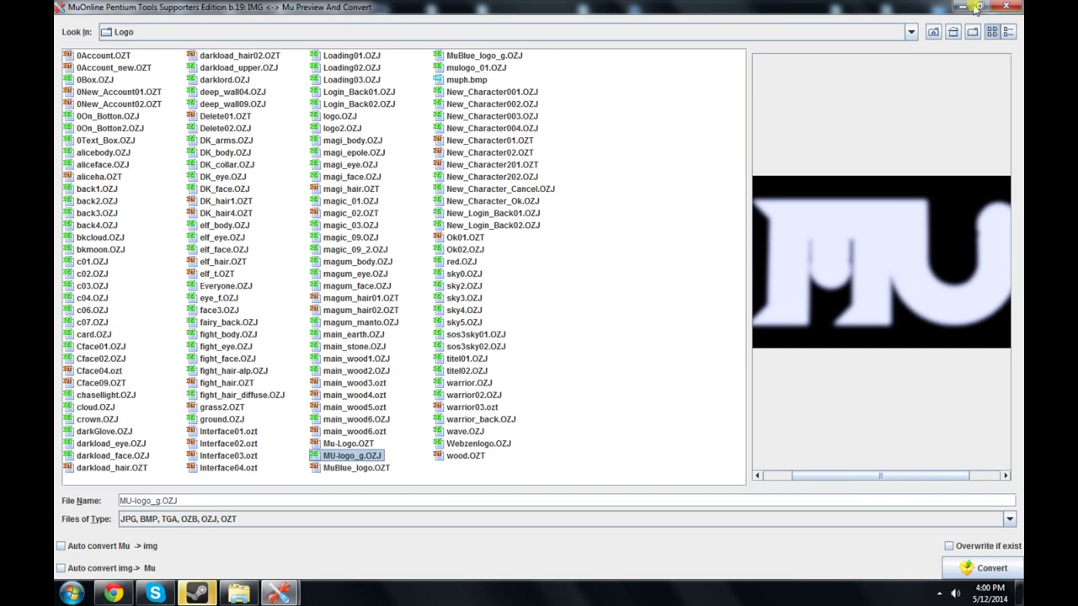
left_click(962, 6)
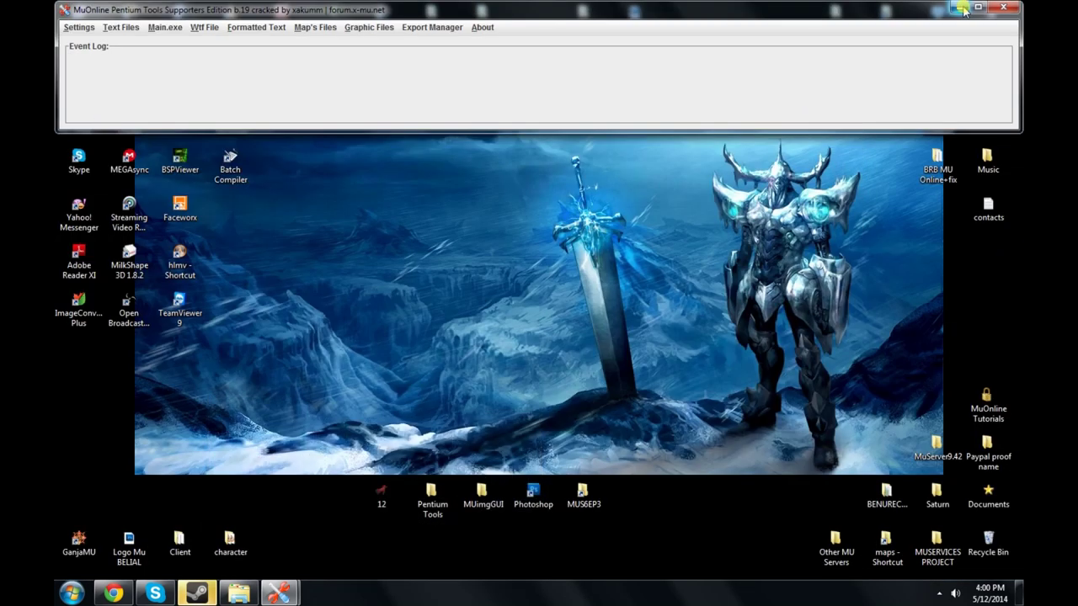
left_click(962, 8)
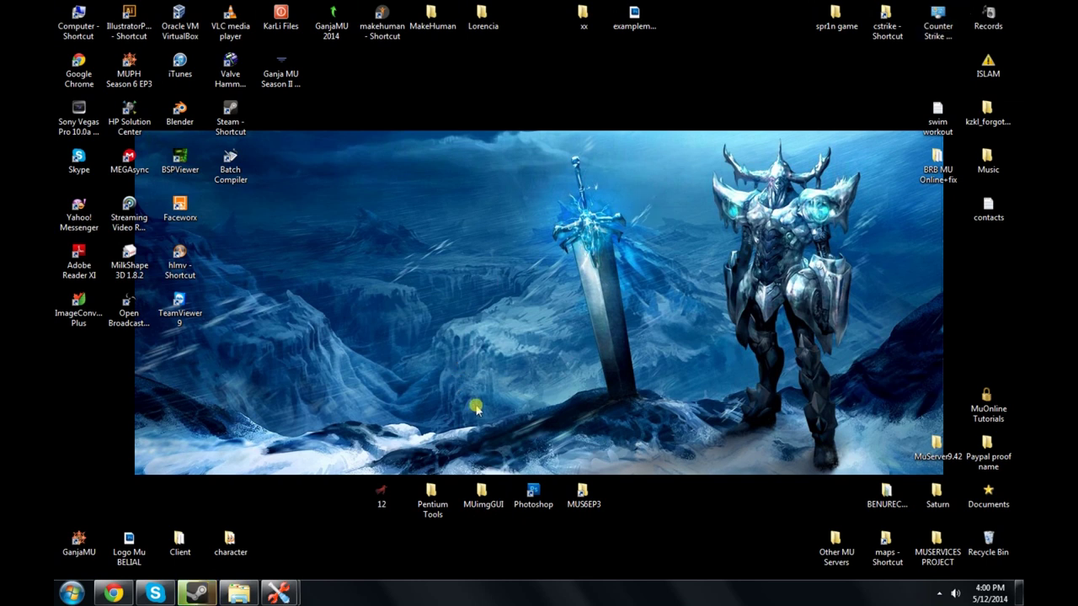
Step: Delete the four old logo files from MUimgGUI and open the MUS6EP3 client folder
double_click(483, 497)
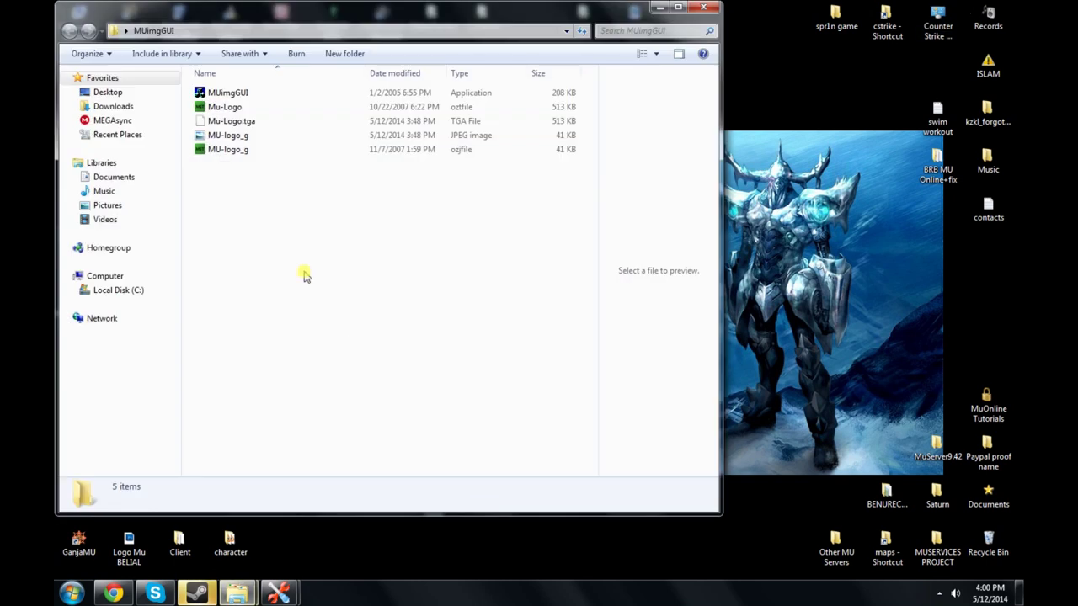
left_click_drag(292, 224, 236, 108)
key("Delete")
key("Return")
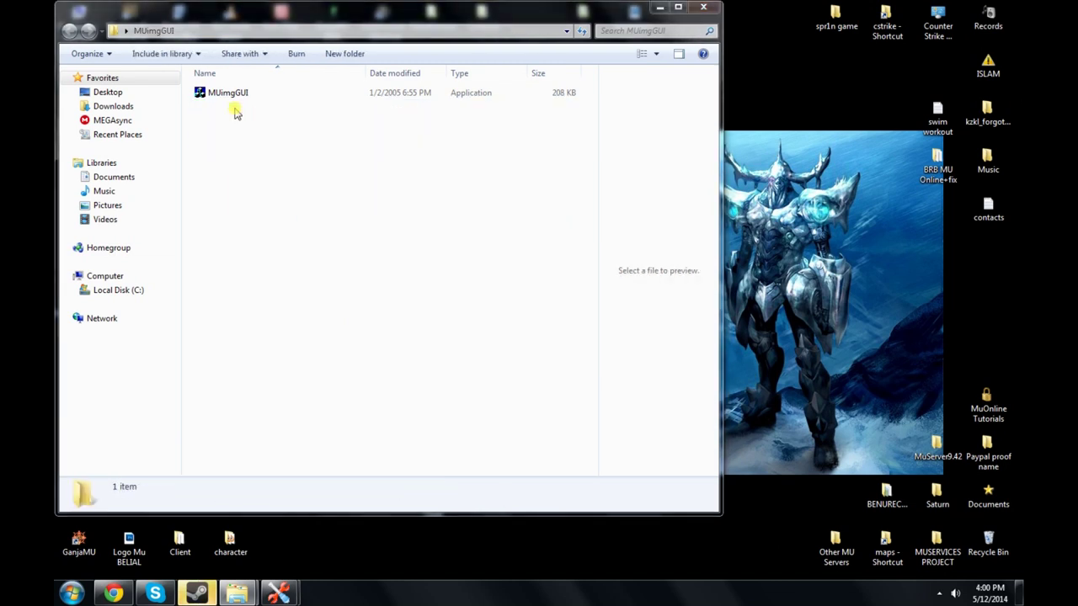
left_click_drag(278, 13, 871, 56)
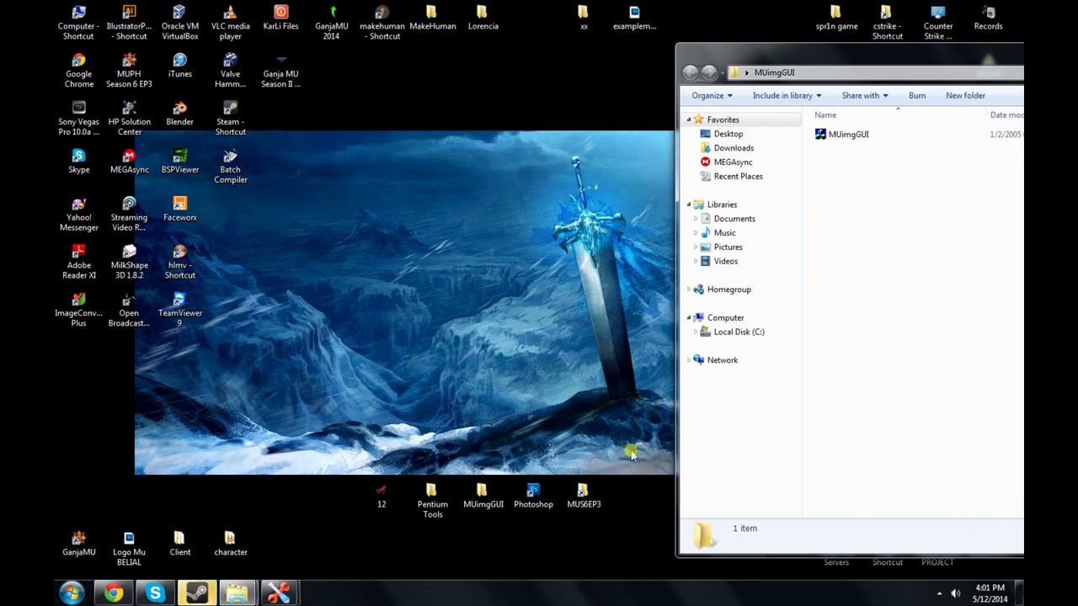
double_click(583, 496)
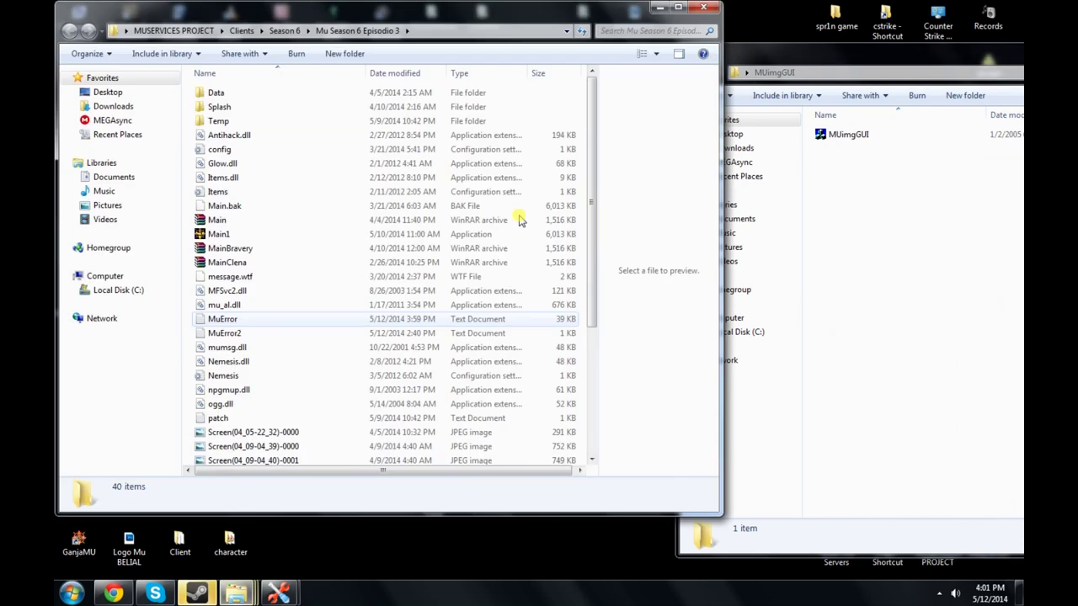
Step: Copy Mu-Logo and MU-logo_g from Data\Logo and paste them into the MUimgGUI folder
double_click(215, 93)
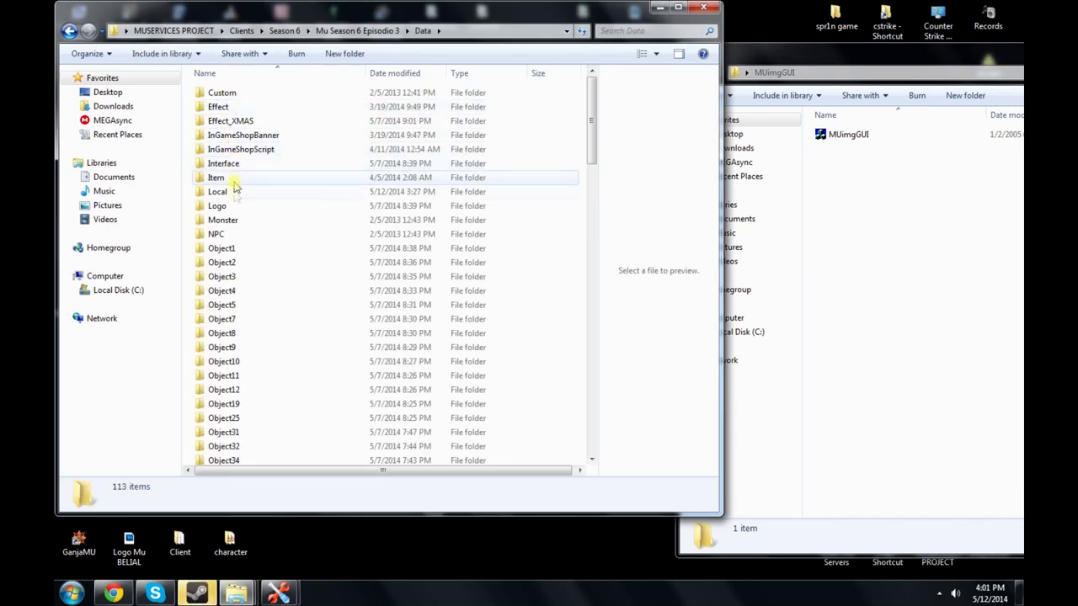
double_click(219, 206)
scroll(277, 300, "down", 10)
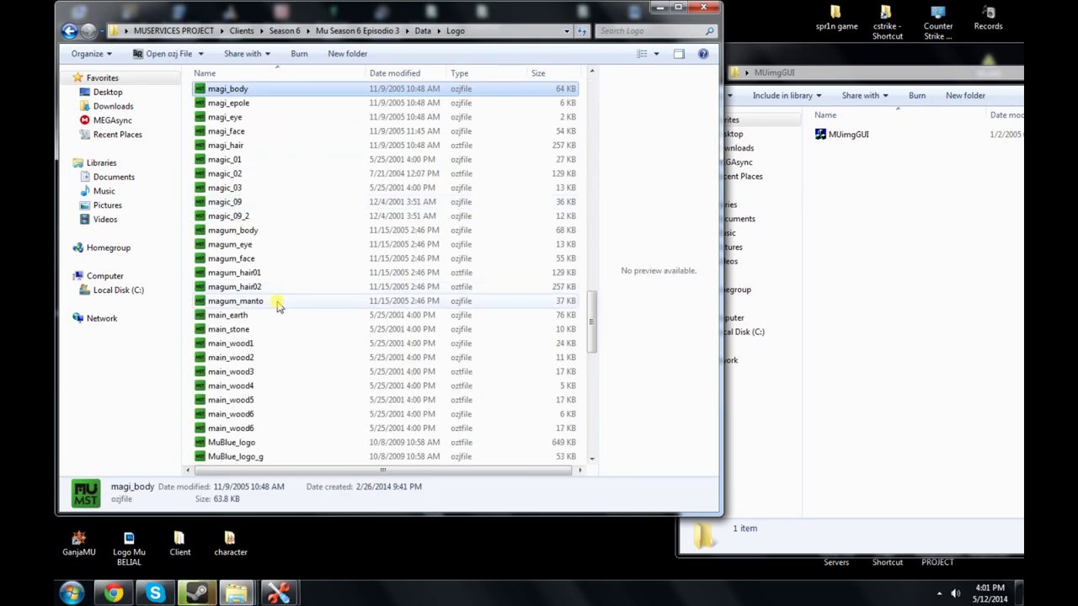
scroll(283, 306, "down", 2)
left_click(245, 331)
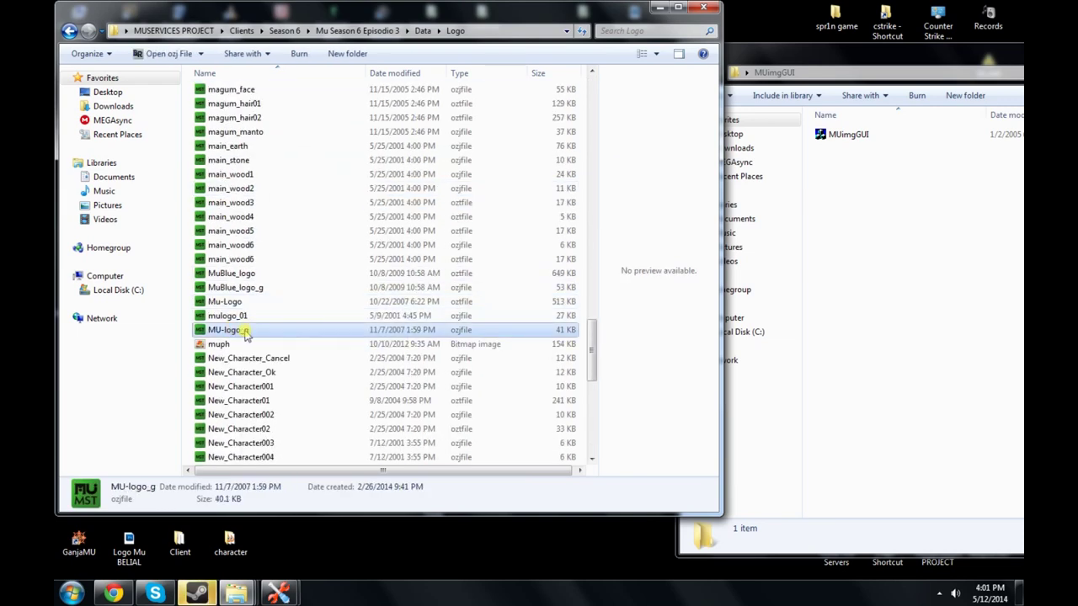
left_click(247, 303, "ctrl")
right_click(359, 304)
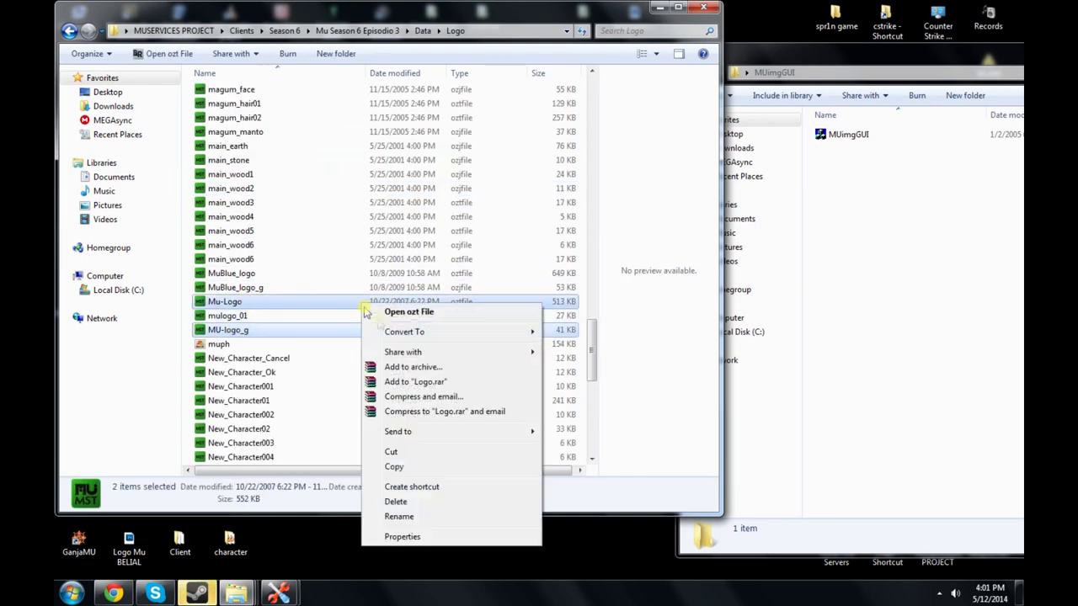
left_click(428, 468)
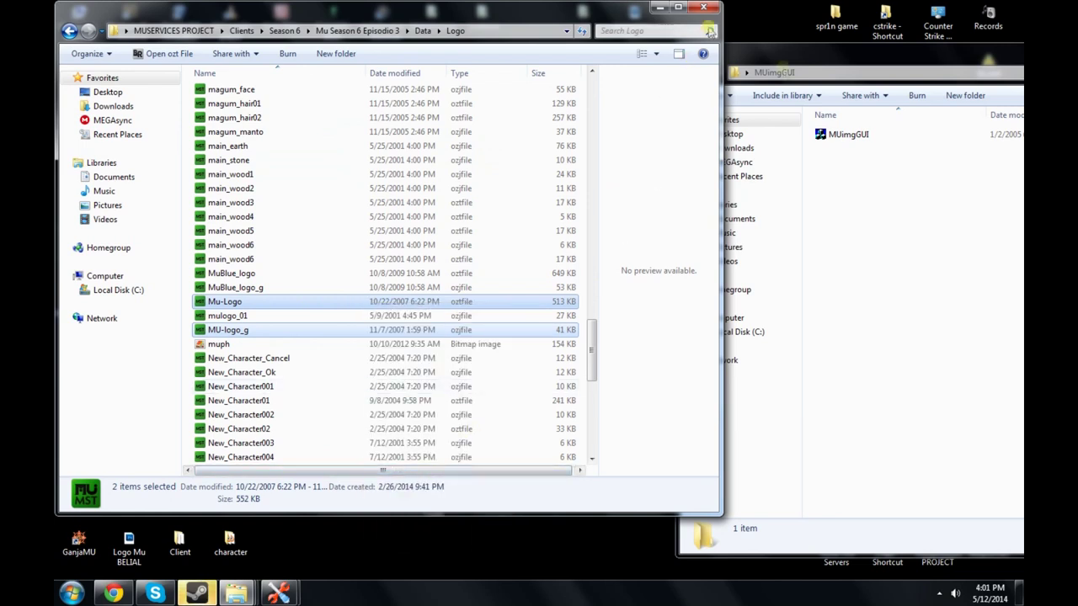
right_click(867, 219)
left_click(892, 301)
left_click(703, 11)
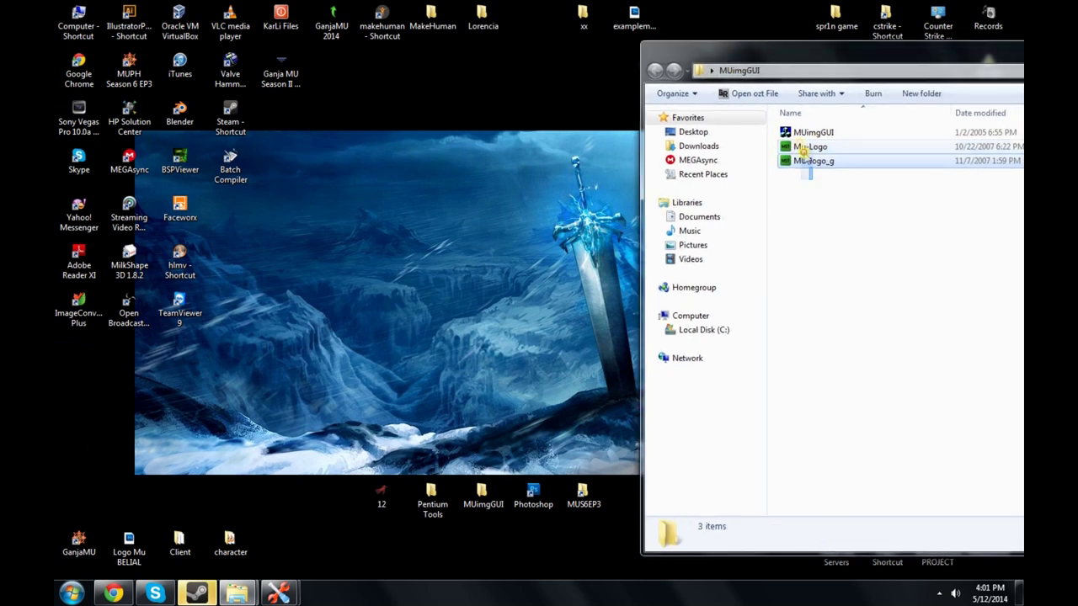
Step: In MUimgGUI mode '1: MU File->Img File', convert Mu-Logo.OZT to TGA and MU-logo_g.OZJ to JPEG
left_click(806, 185)
double_click(808, 133)
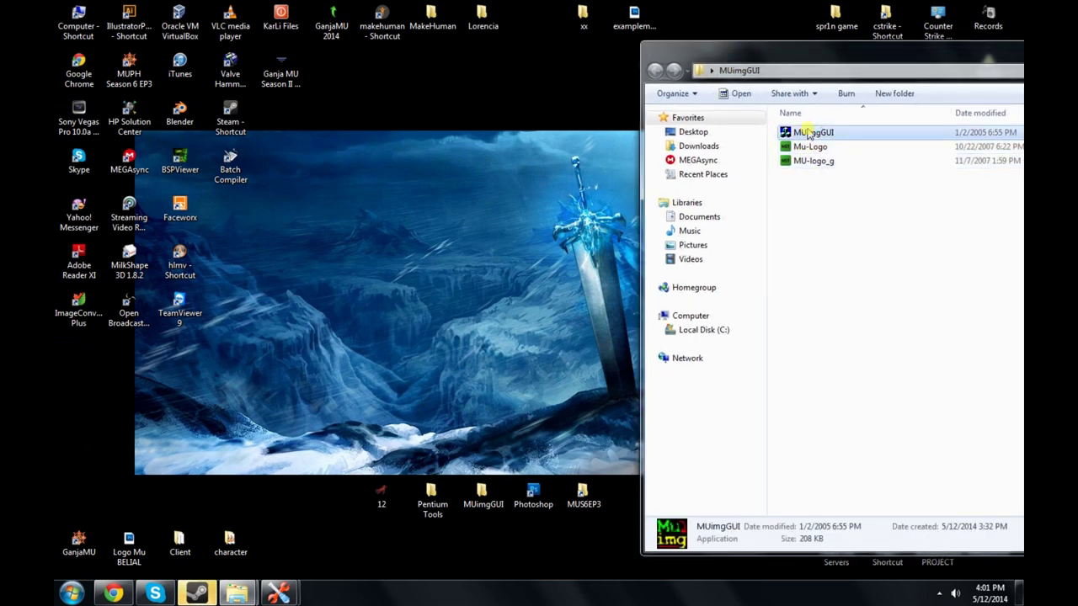
left_click_drag(637, 161, 547, 167)
left_click(350, 405)
left_click(326, 417)
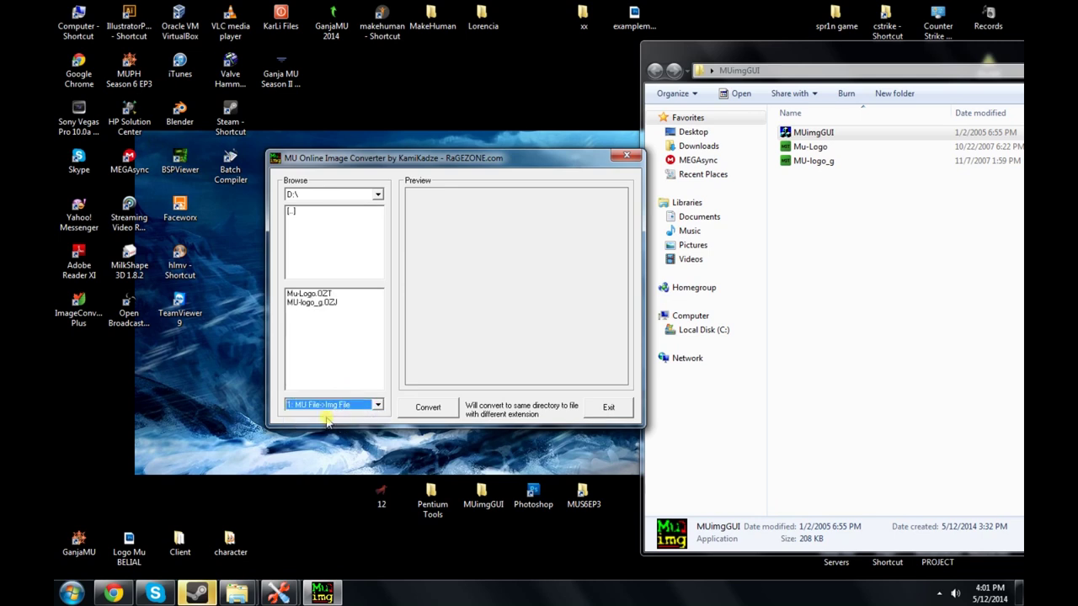
left_click(318, 295)
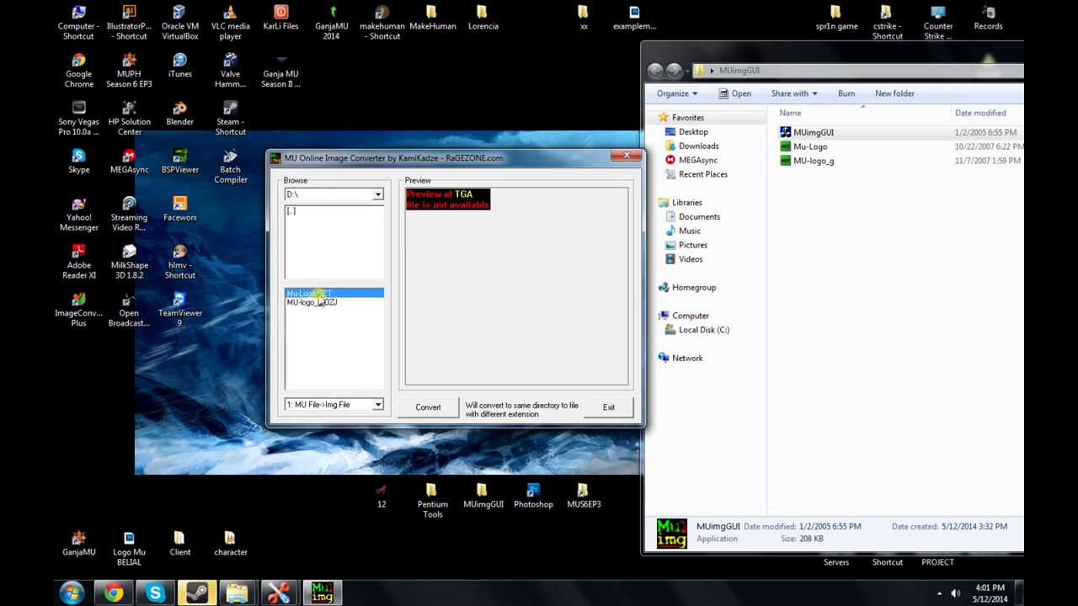
left_click(426, 409)
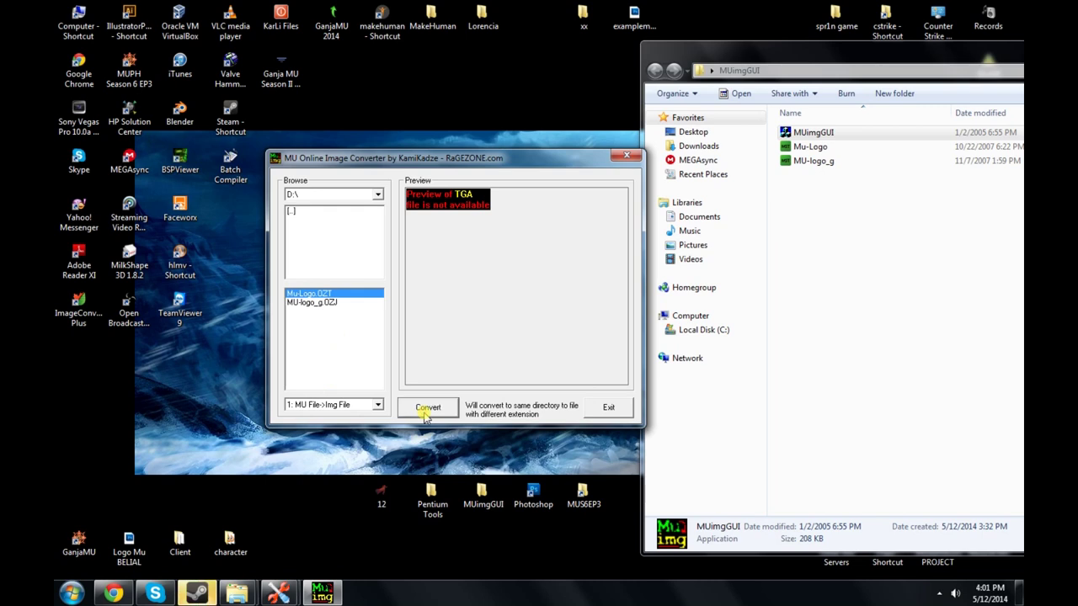
left_click(321, 304)
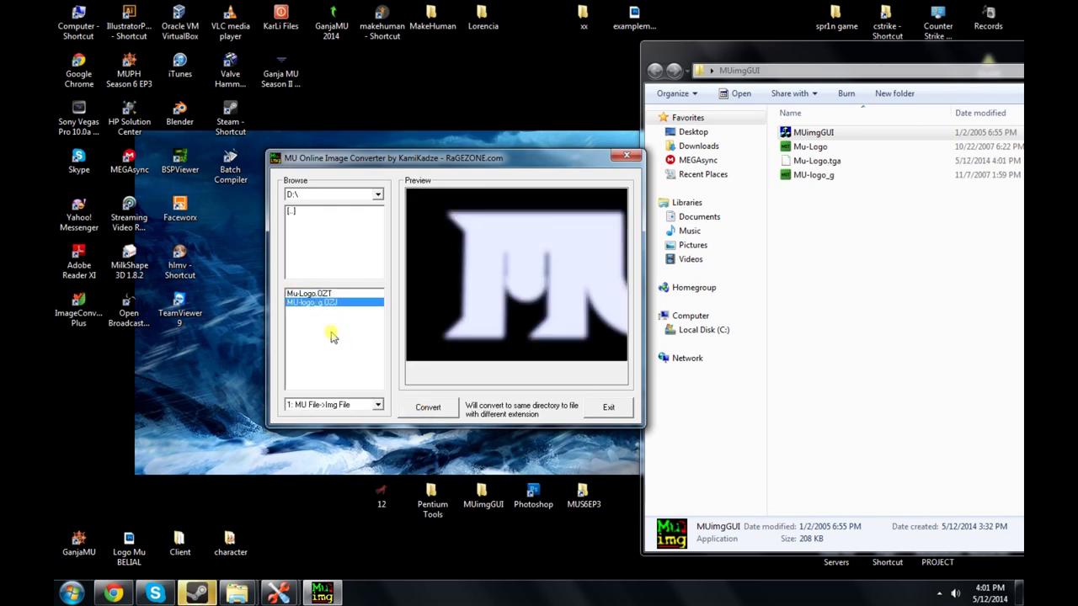
left_click(446, 408)
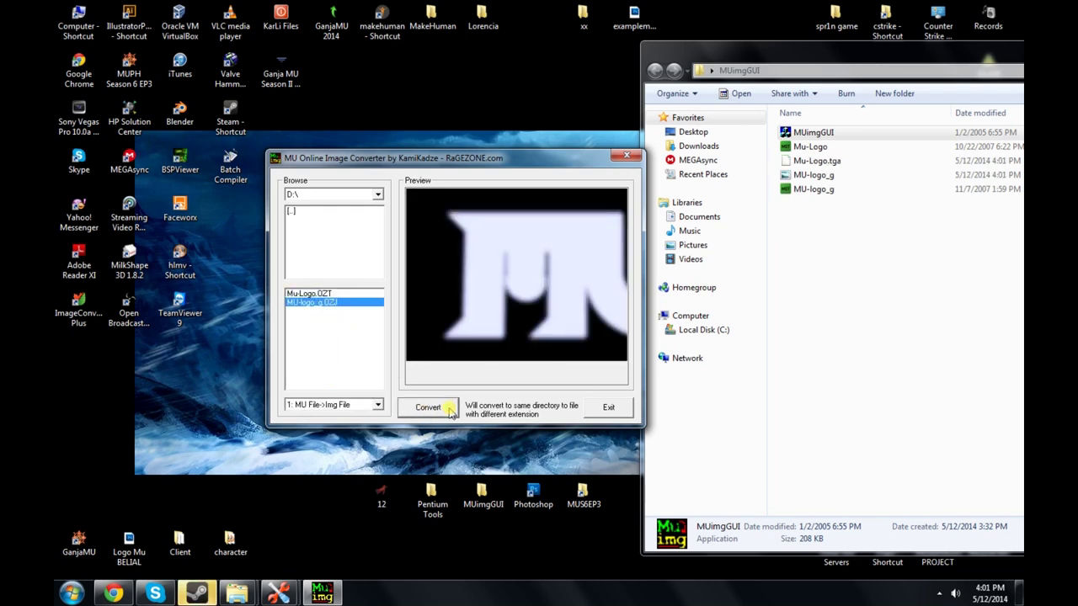
left_click(623, 157)
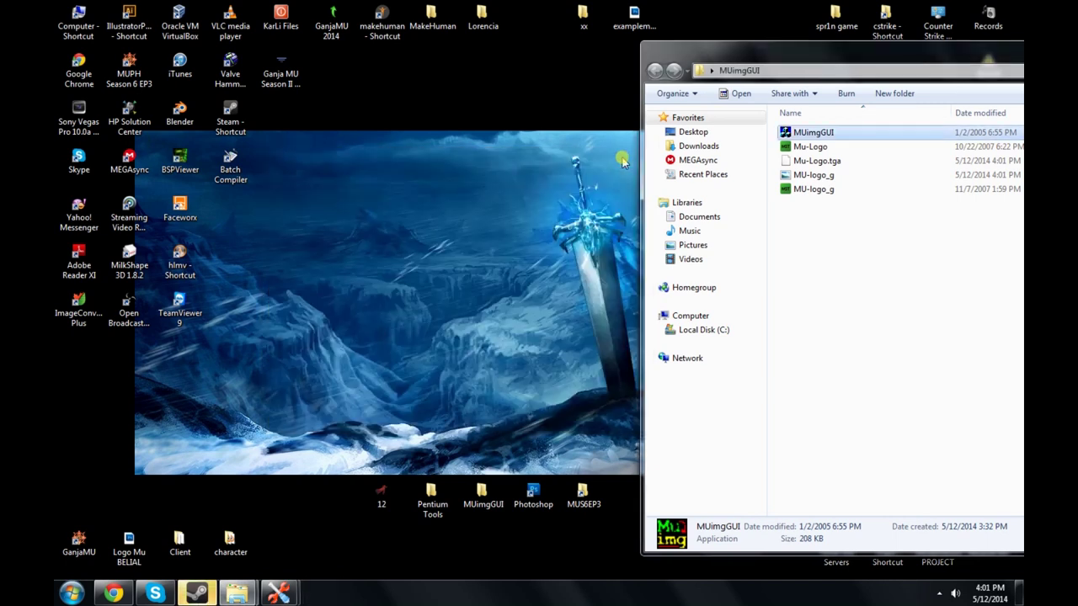
Step: Check the MU-logo_g JPEG, then delete the four logo files from MUimgGUI
left_click_drag(639, 42, 622, 5)
left_click(783, 143)
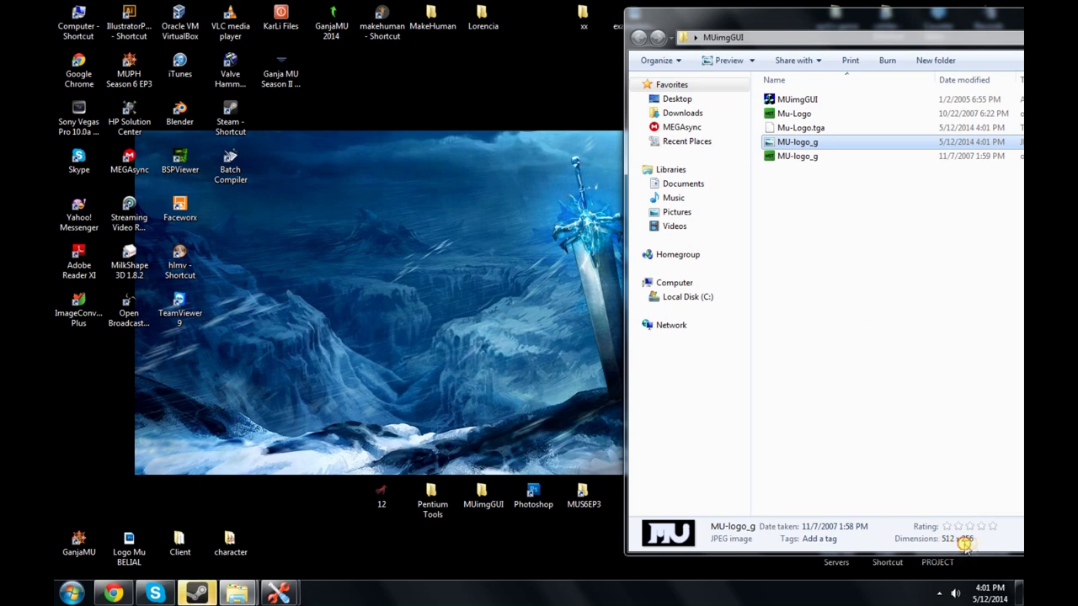
left_click(859, 221)
left_click_drag(823, 181, 785, 112)
key("Delete")
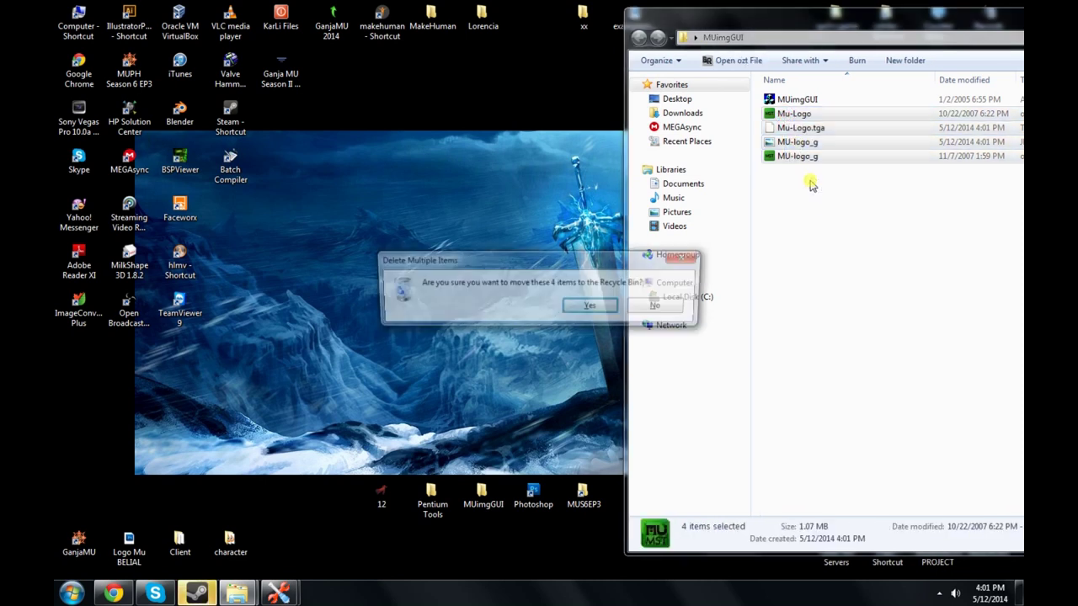
key("Return")
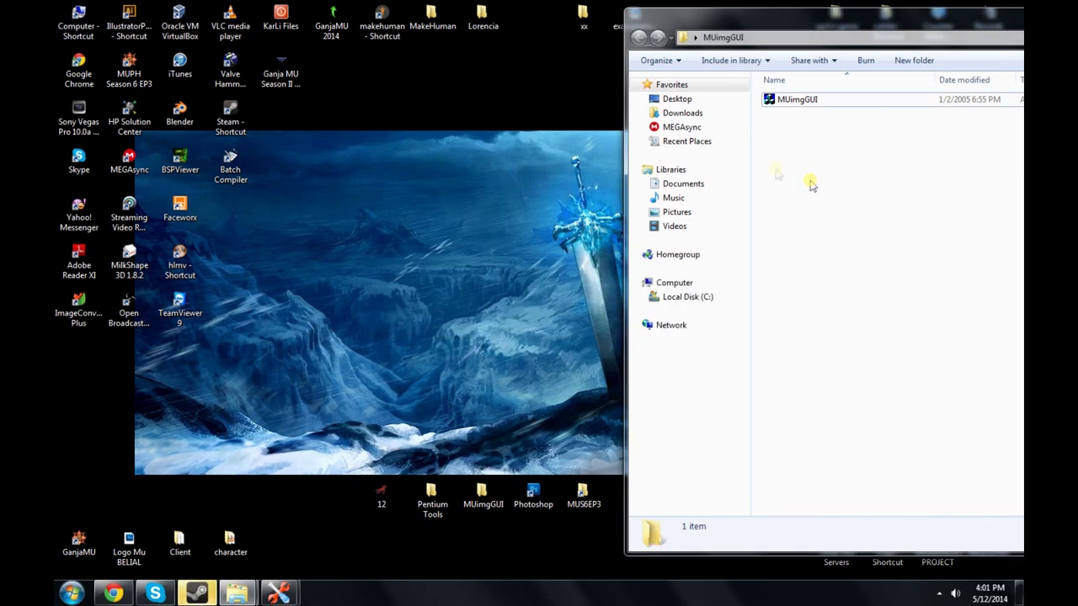
Step: Select the Photoshop desktop shortcut and bring up its options
left_click(399, 229)
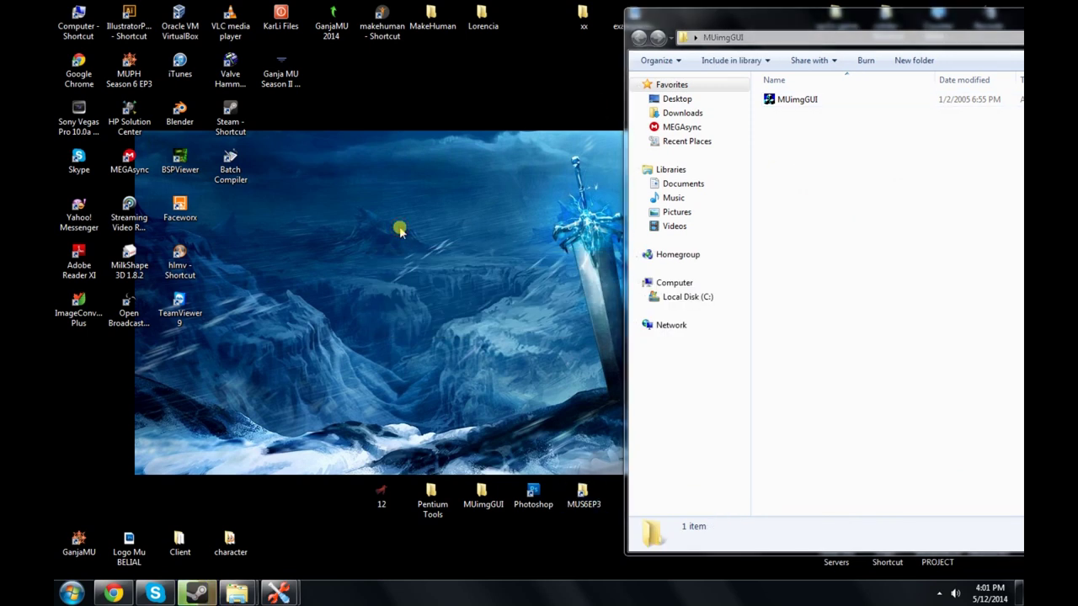
left_click(532, 506)
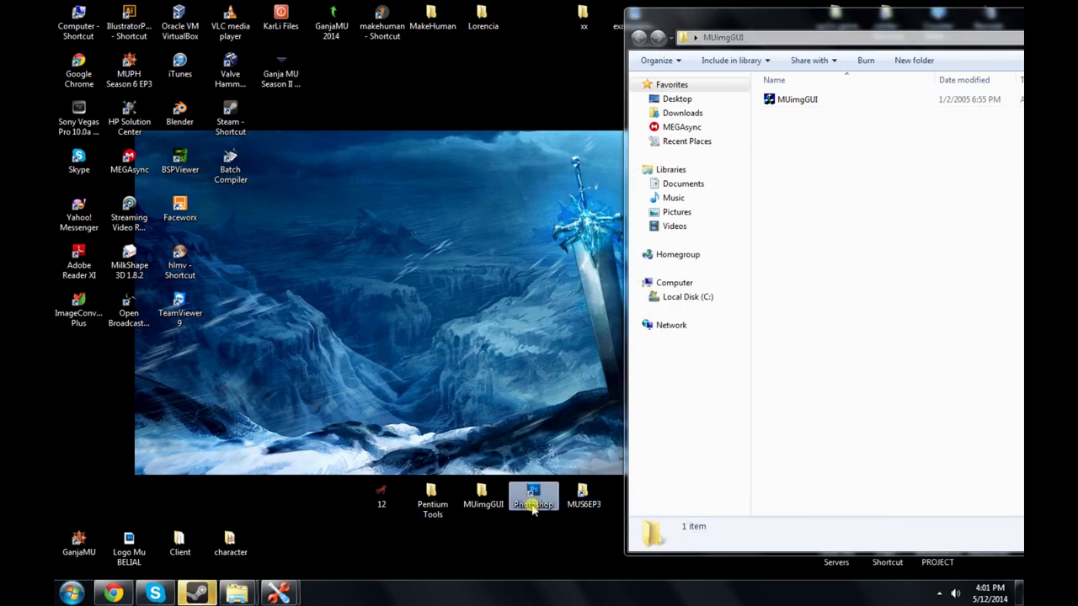
right_click(532, 505)
Step: Launch Photoshop CS5 maximized and start a new document
left_click(602, 199)
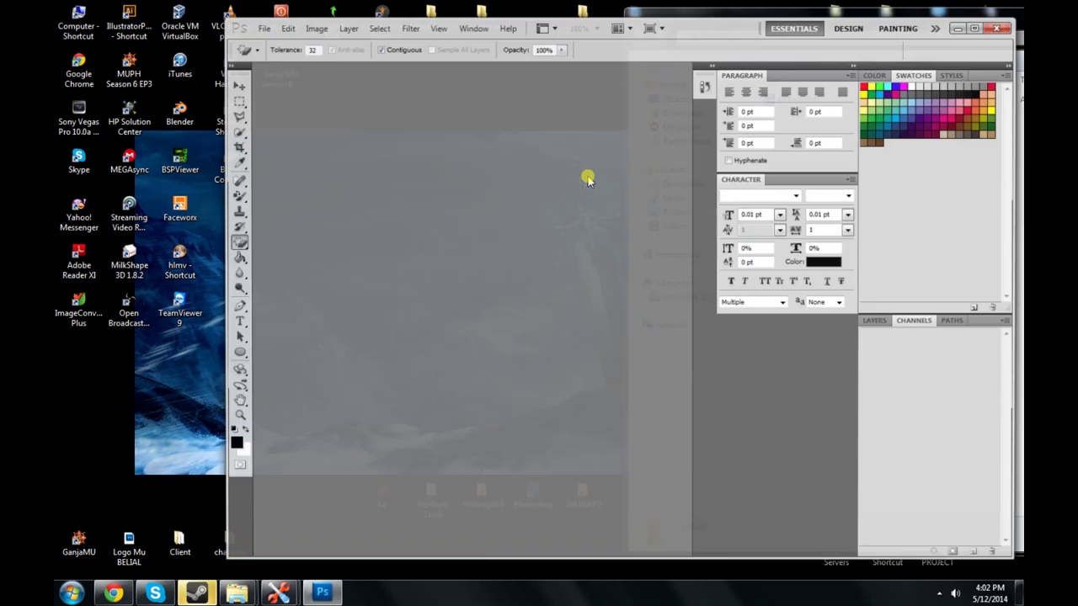
double_click(747, 22)
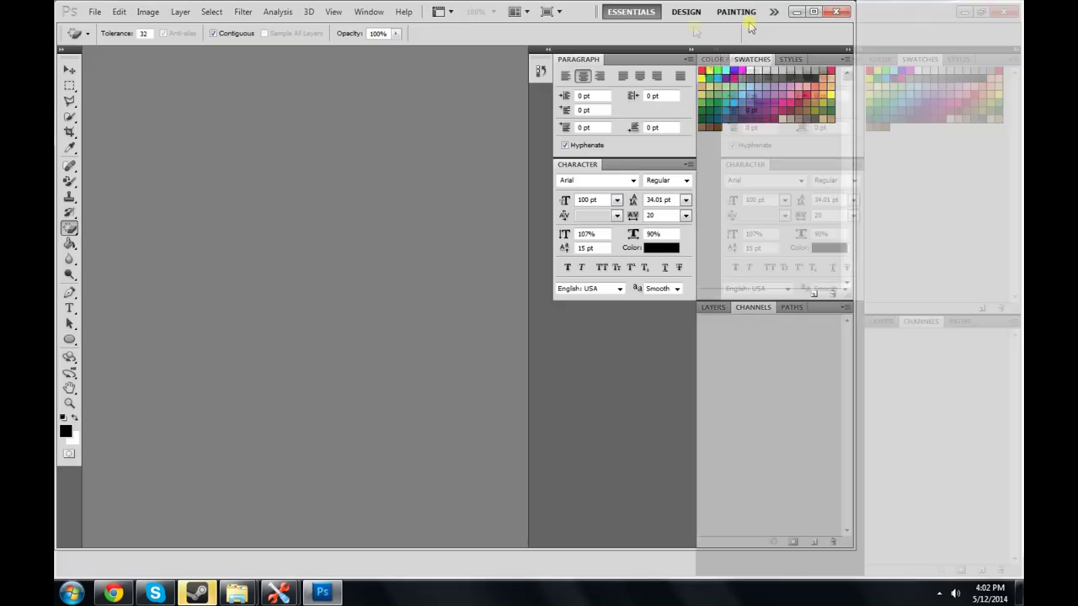
left_click(96, 11)
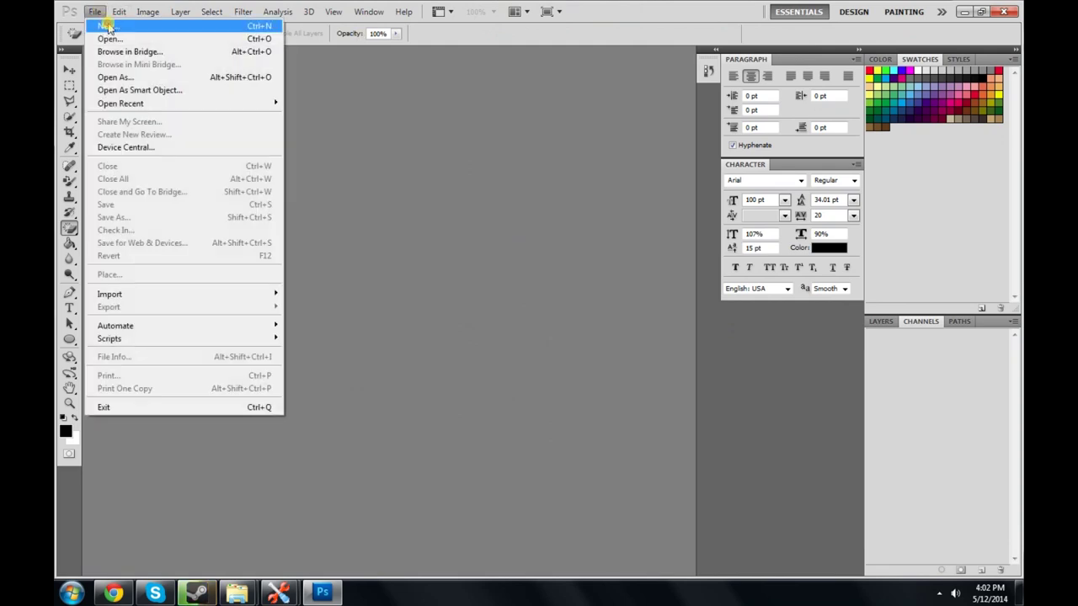
left_click(110, 23)
Step: Set the new document to 512 × 256 pixels, name it 'test', and confirm
left_click(515, 213)
left_click(468, 211)
left_click(467, 230)
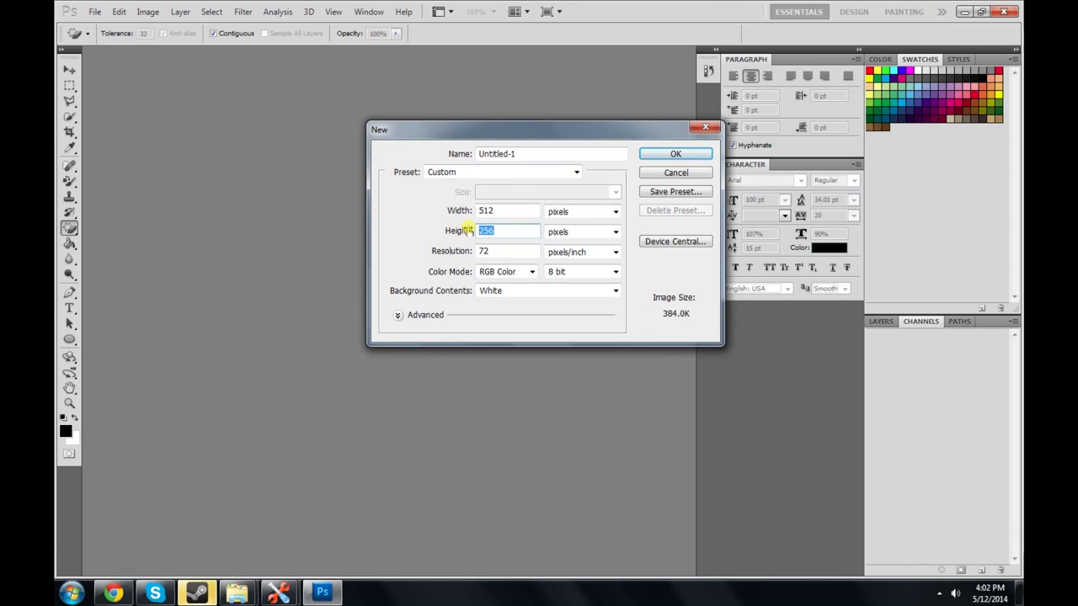
left_click(501, 230)
left_click(436, 154)
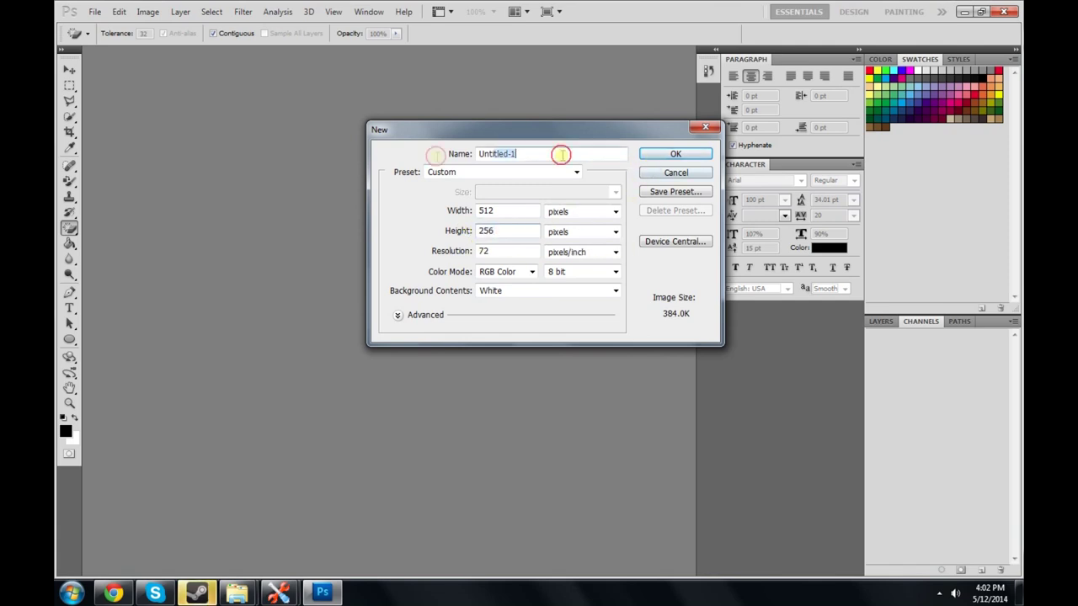
type("test")
key("Return")
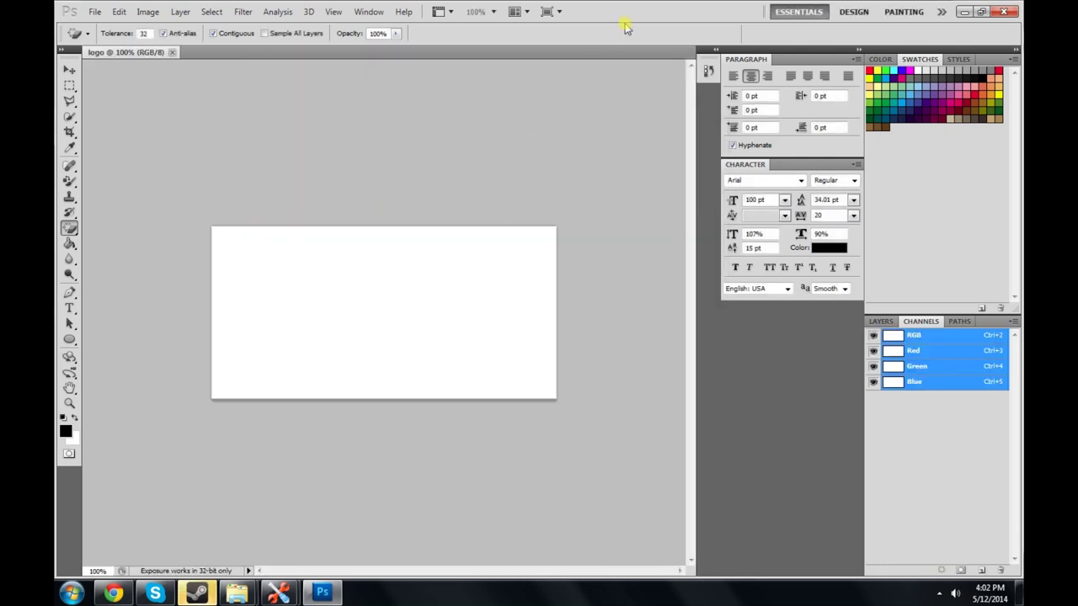
Step: Restore Photoshop to a smaller window and move image file 12 next to it on the desktop
double_click(627, 13)
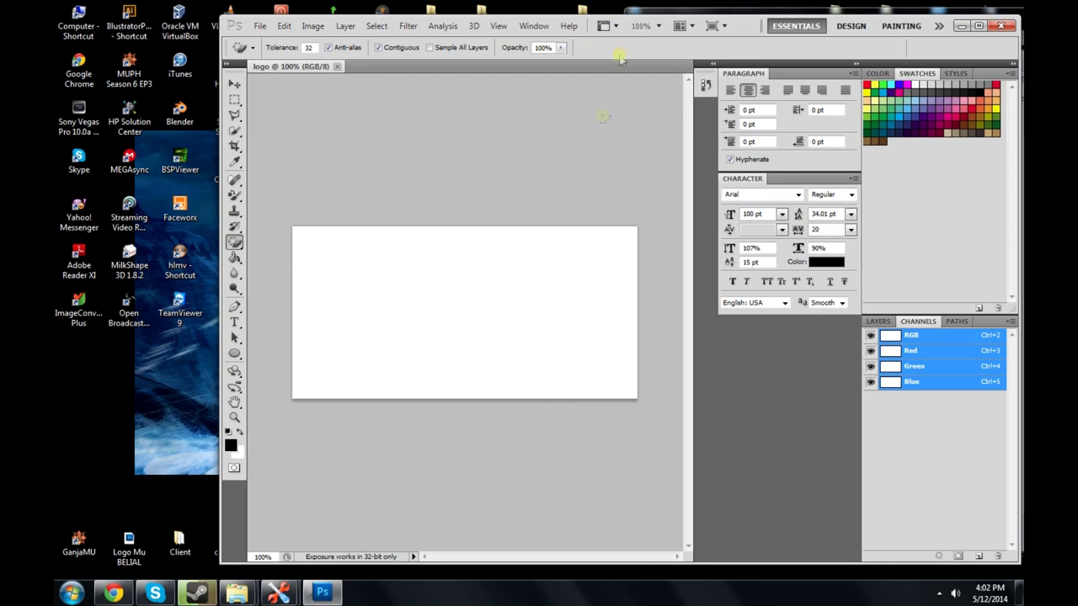
left_click_drag(735, 25, 924, 32)
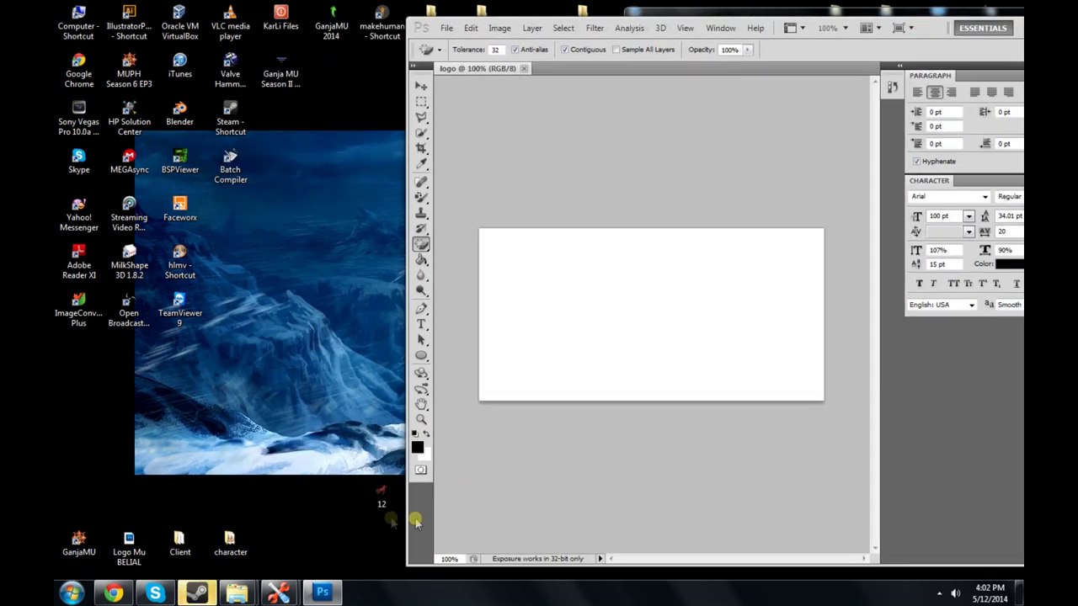
left_click_drag(379, 495, 276, 503)
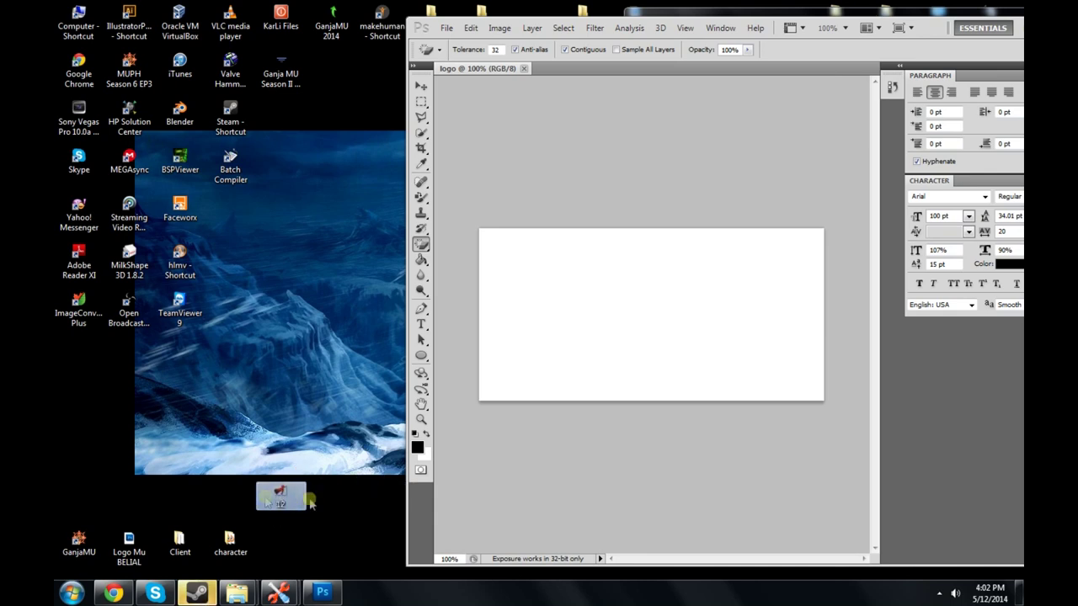
left_click(337, 509)
Step: Fill the logo canvas with black using the Paint Bucket, then drag image 12 onto it
left_click(421, 260)
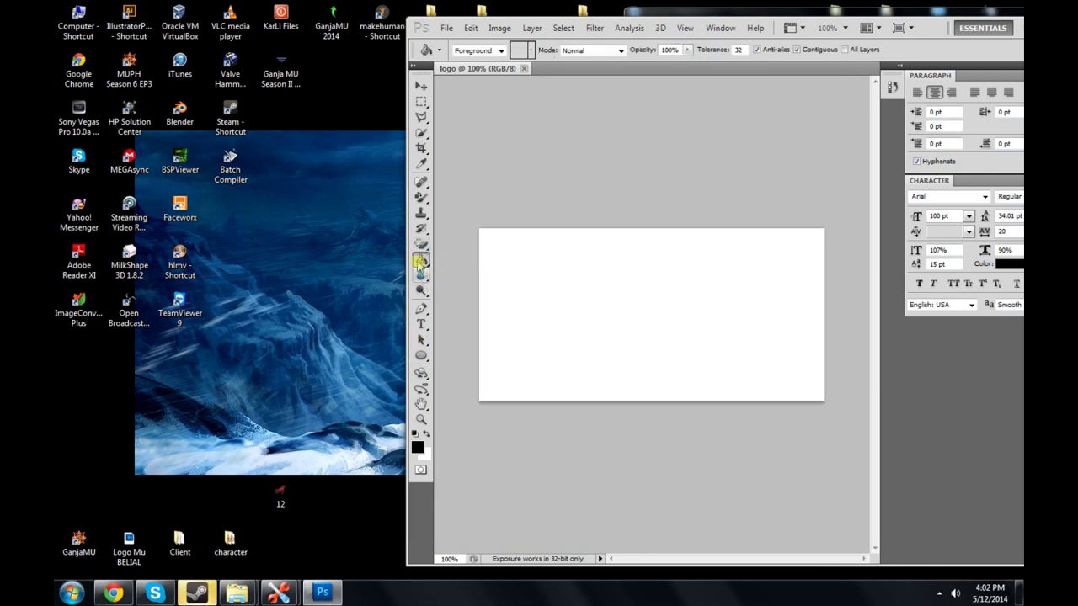
right_click(422, 260)
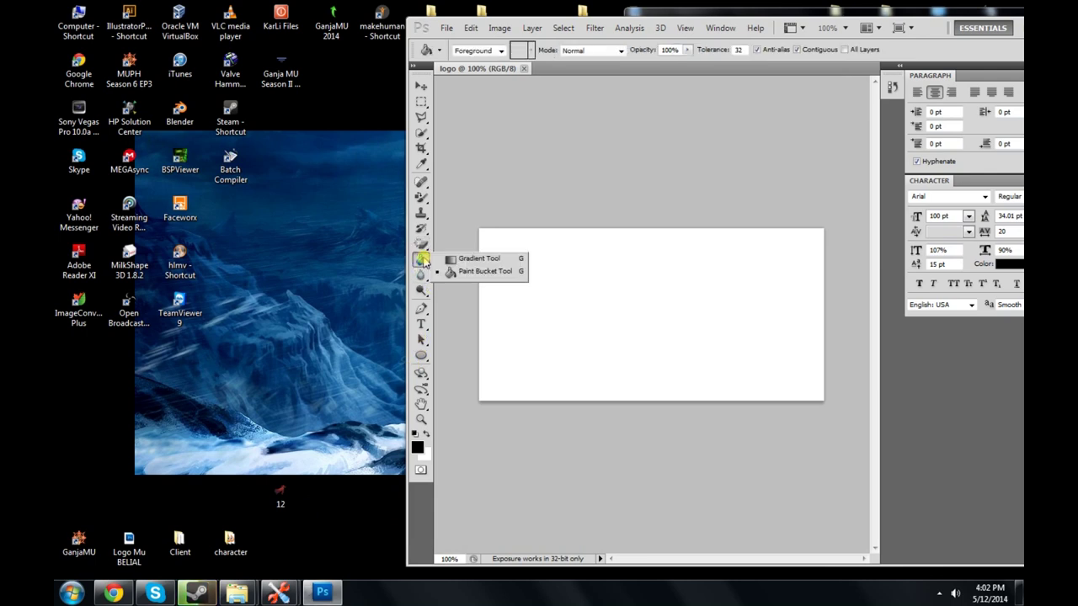
left_click(417, 452)
left_click(535, 318)
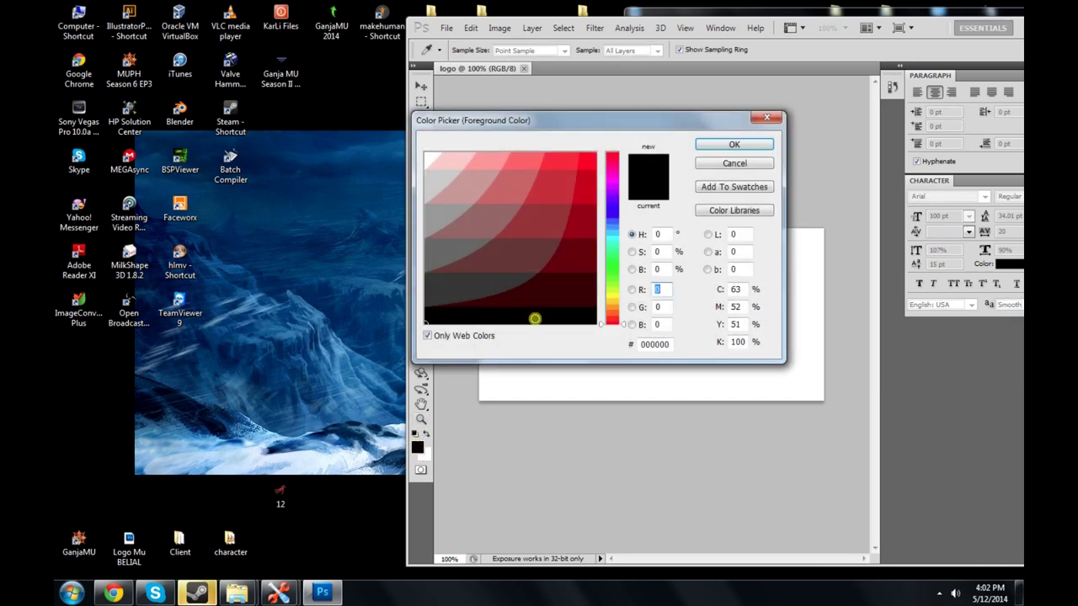
left_click(723, 148)
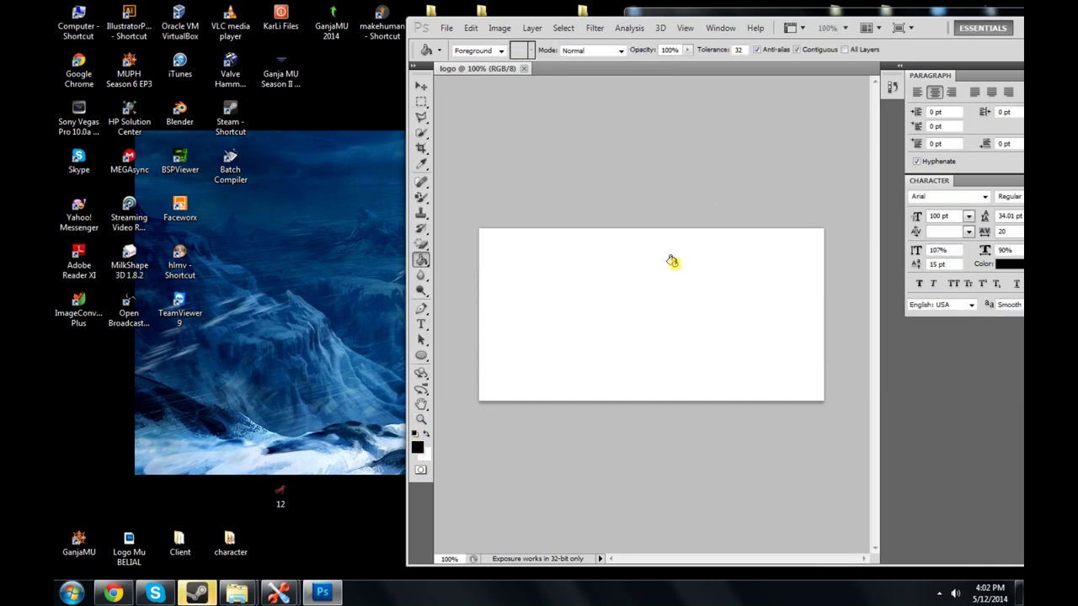
left_click(672, 262)
left_click(281, 494)
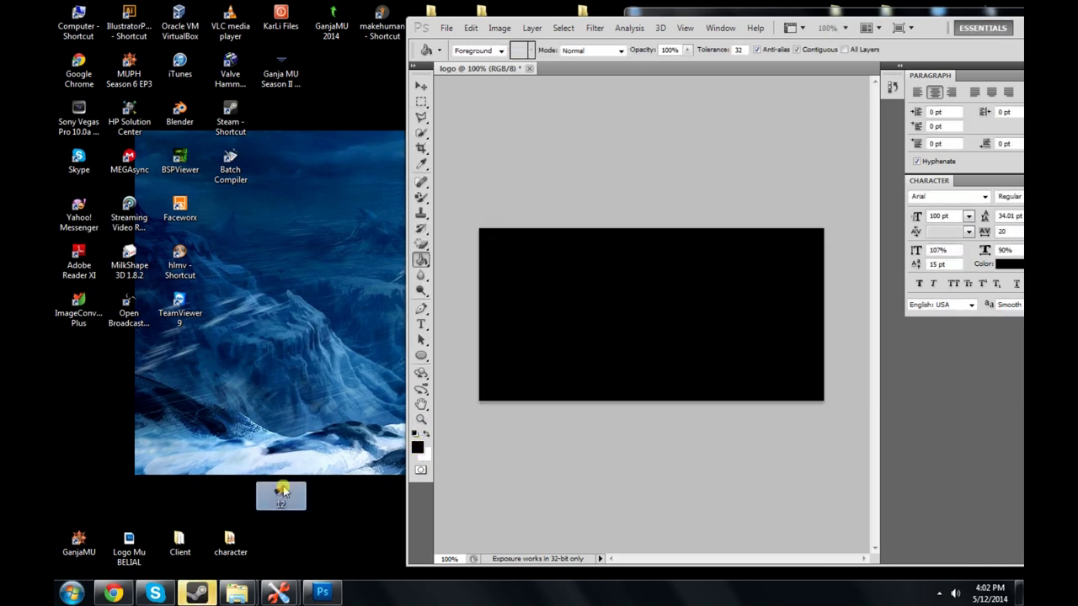
left_click_drag(281, 491, 655, 330)
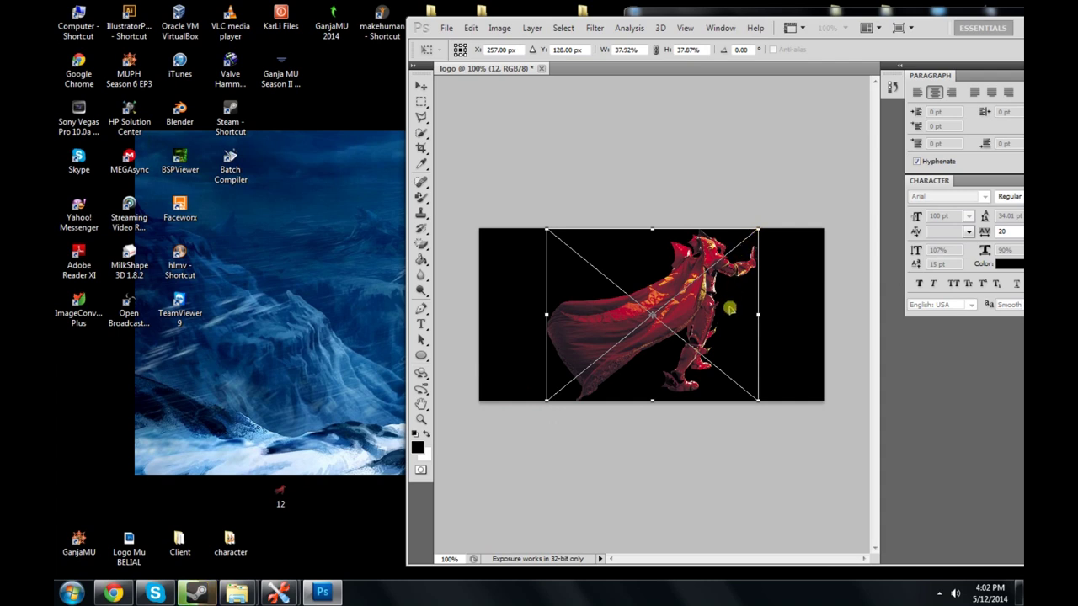
Step: Commit the placed warrior image and save the picture as logo.jpg in JPEG format
left_click(426, 88)
left_click(721, 241)
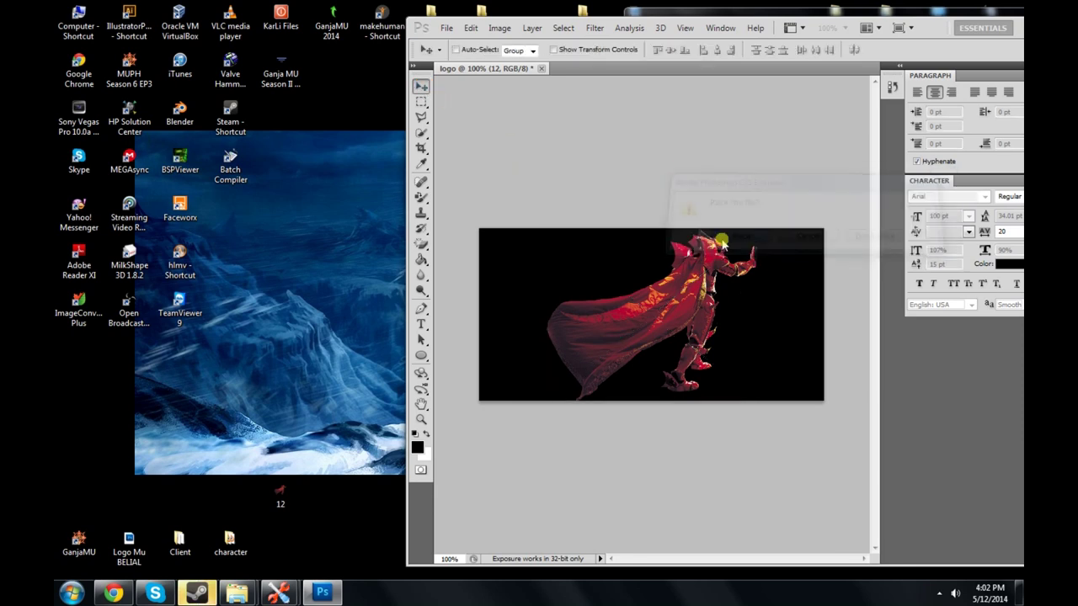
left_click(447, 29)
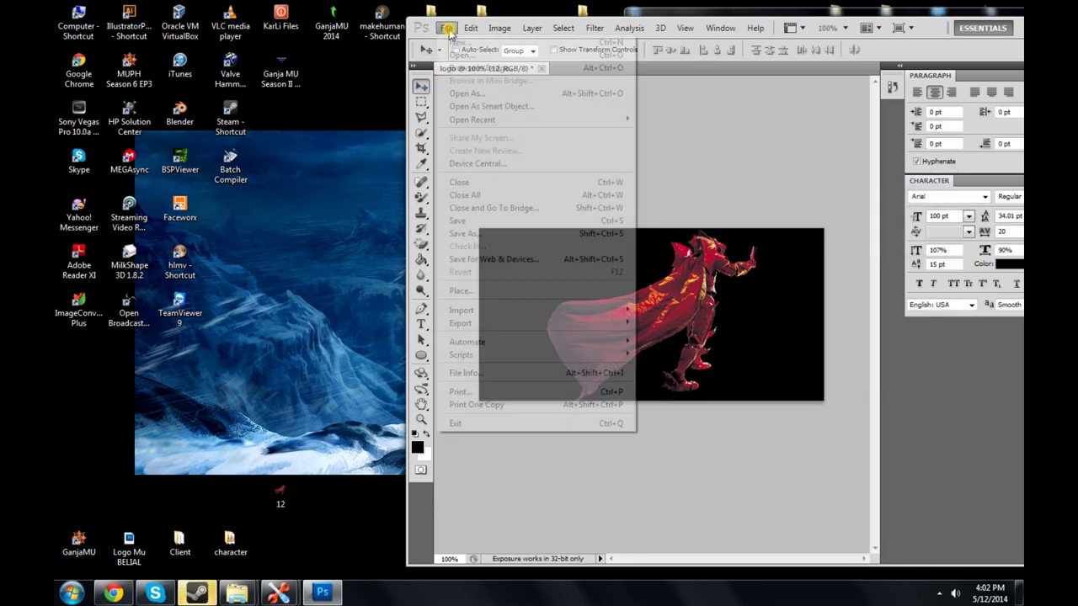
left_click(487, 236)
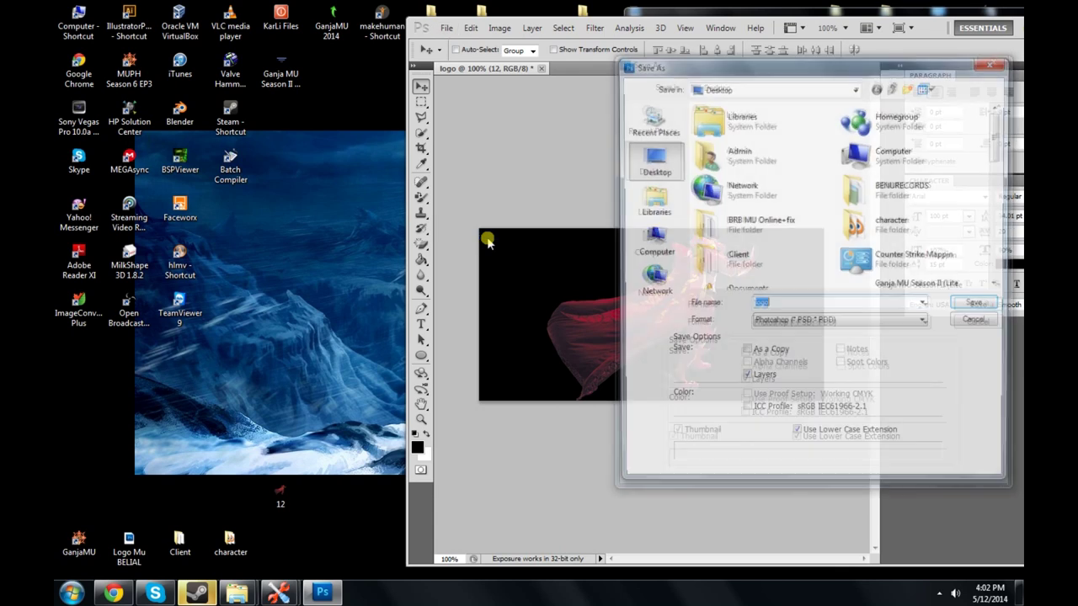
left_click(784, 321)
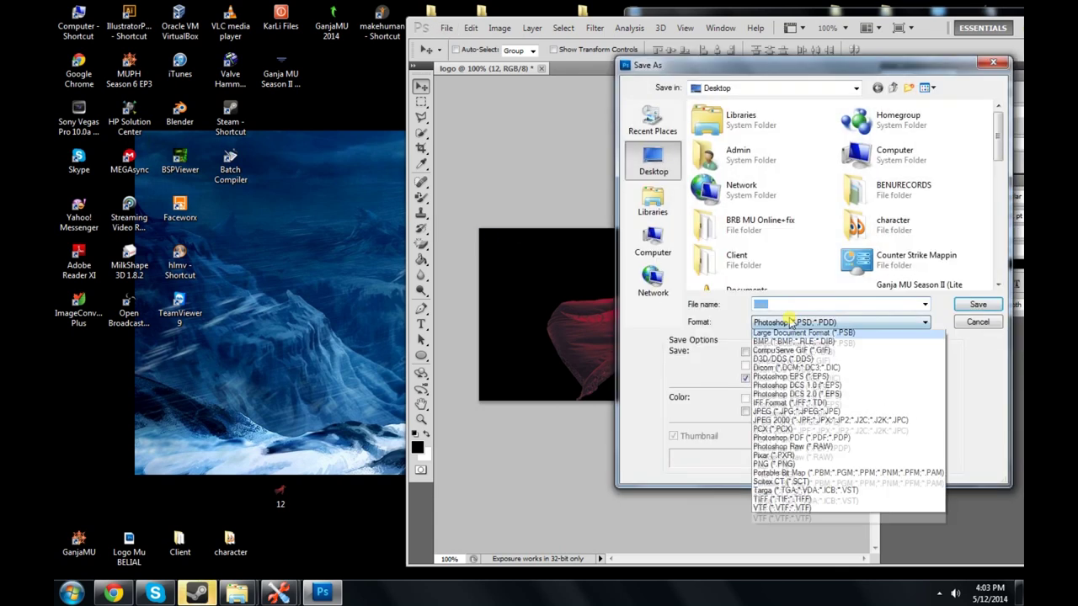
left_click(808, 422)
left_click(977, 304)
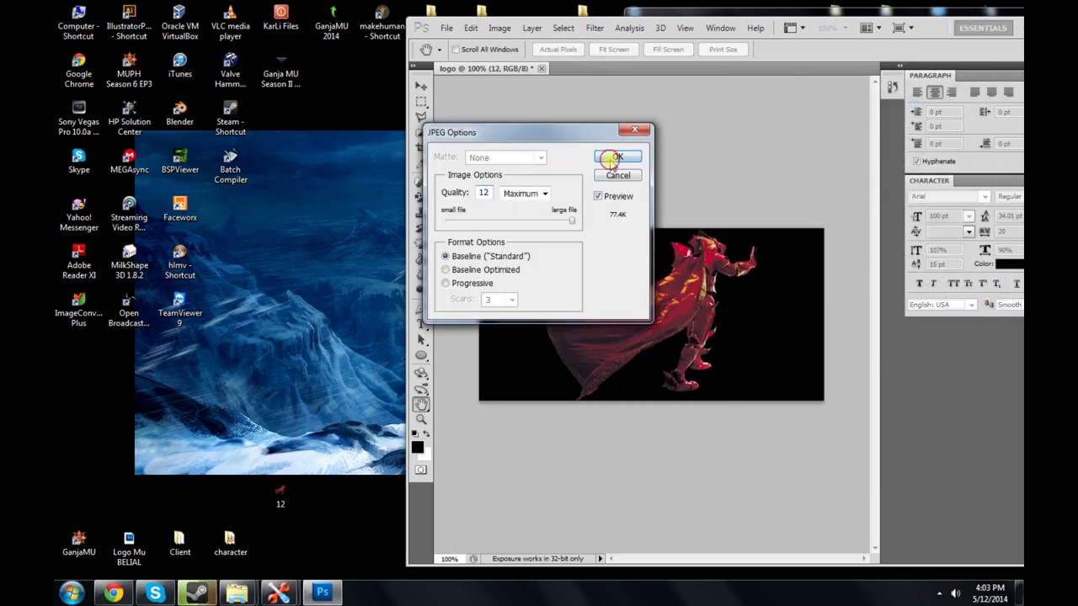
left_click(613, 157)
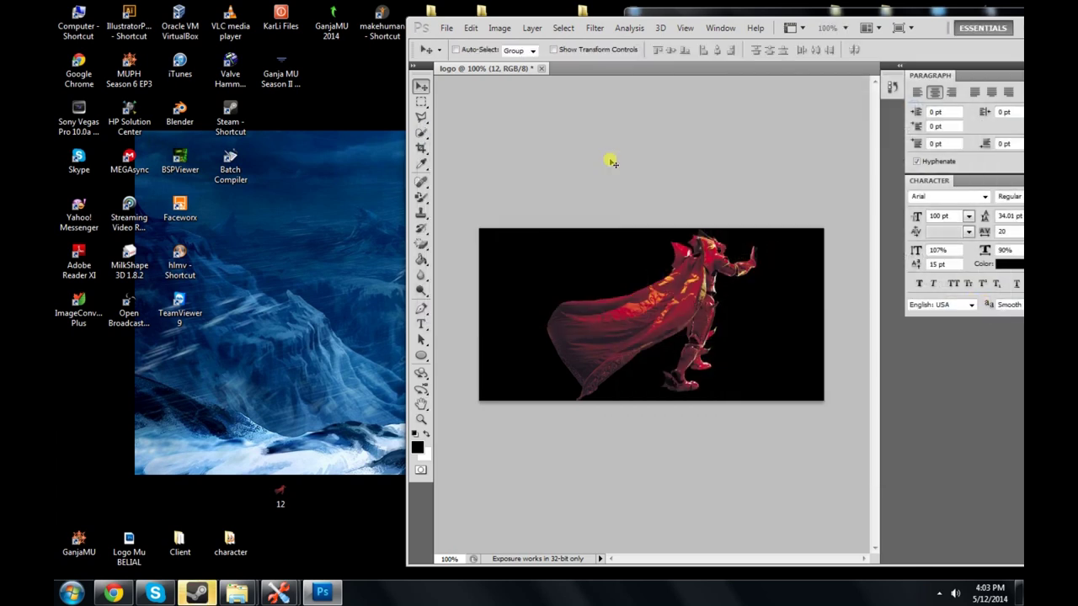
Step: Maximize Photoshop and compare the Red, Green and Blue channels one at a time
double_click(926, 27)
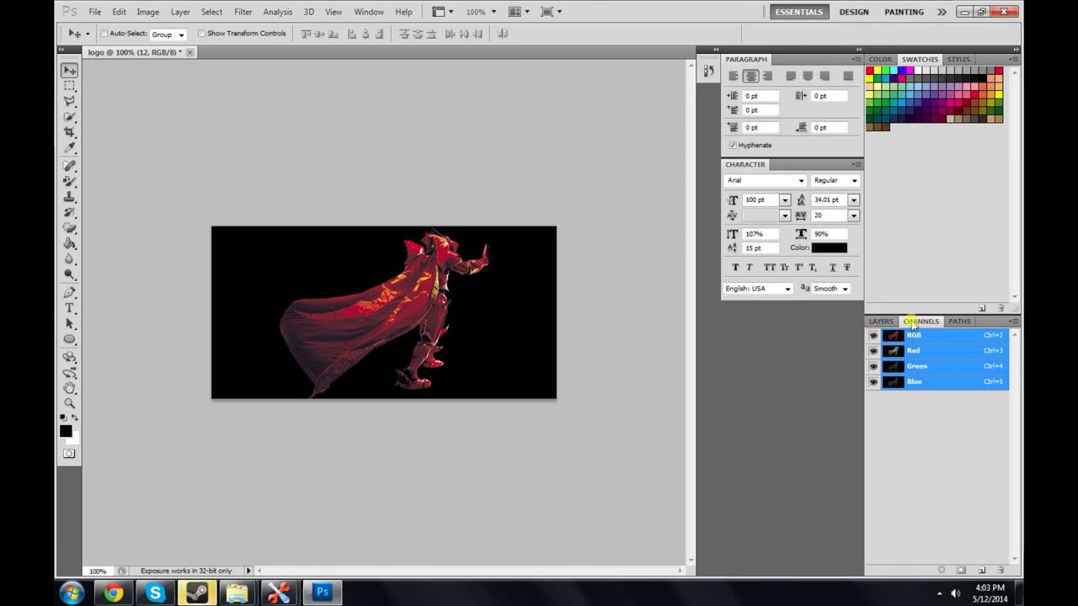
left_click(918, 324)
left_click(924, 369)
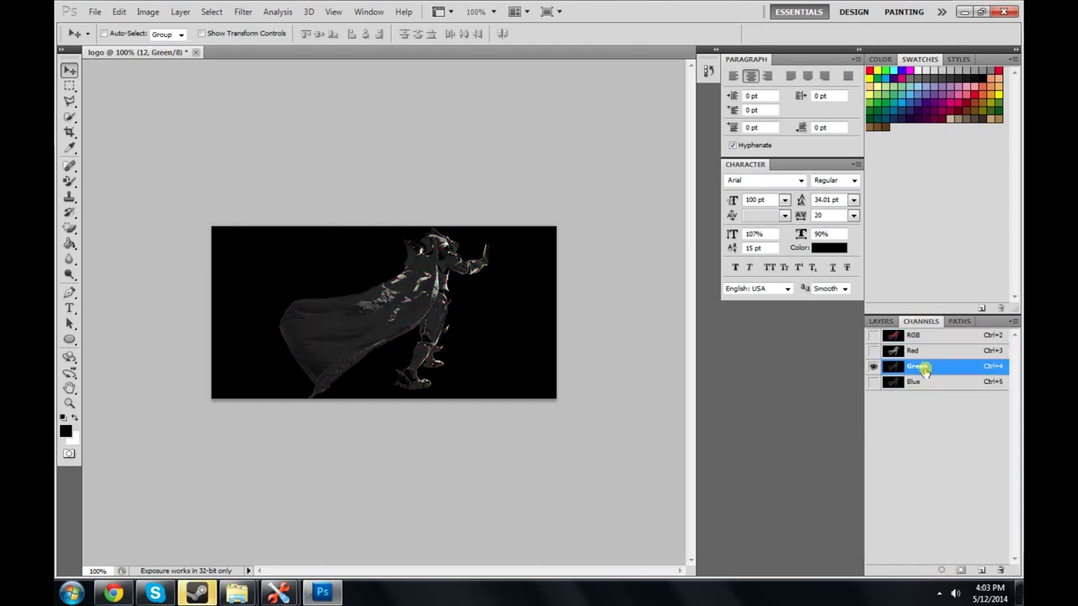
left_click(917, 384)
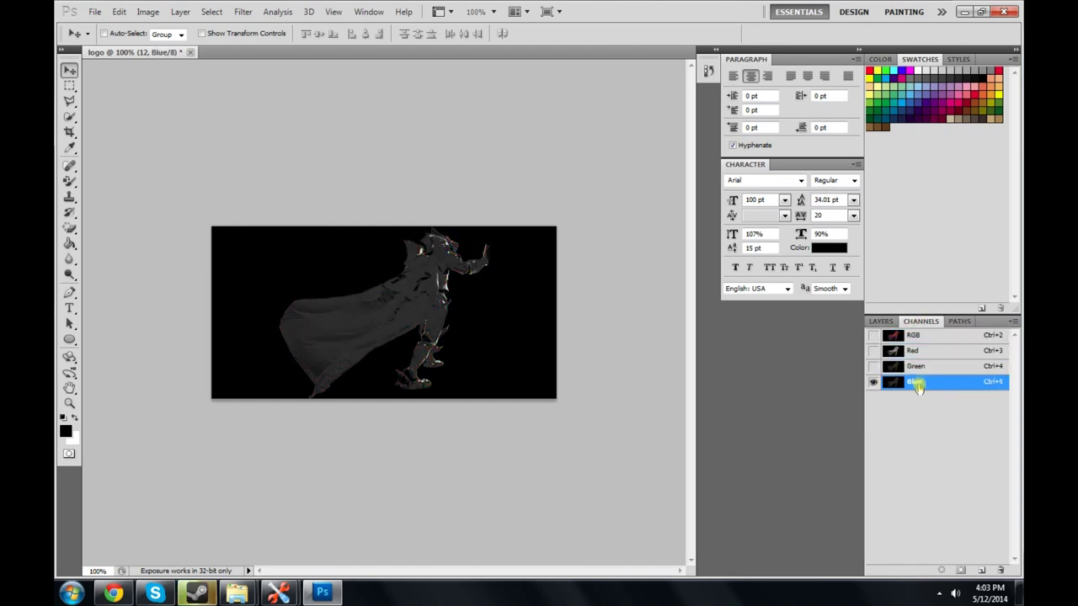
left_click(920, 370)
left_click(919, 352)
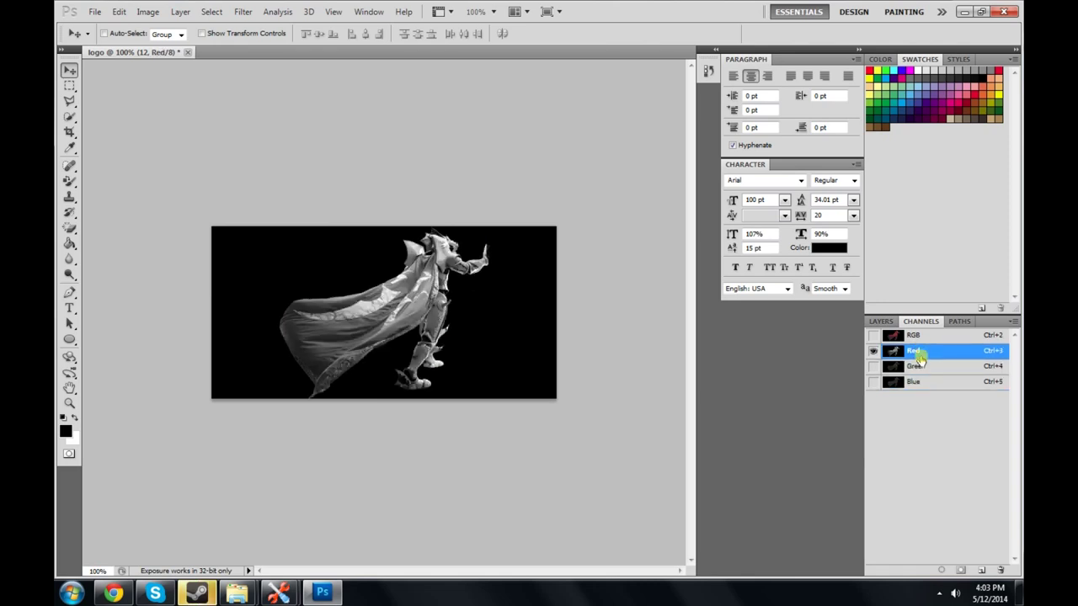
left_click(918, 368)
left_click(916, 383)
left_click(918, 367)
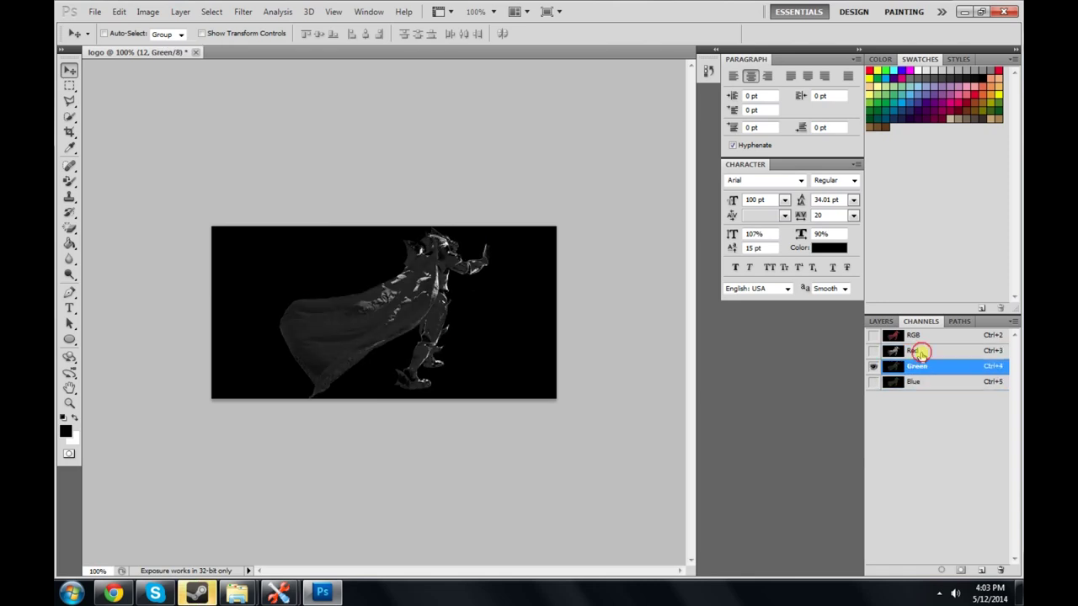
Step: Settle on the Green channel and bring up its channel actions
left_click(915, 354)
left_click(917, 368)
left_click(924, 353)
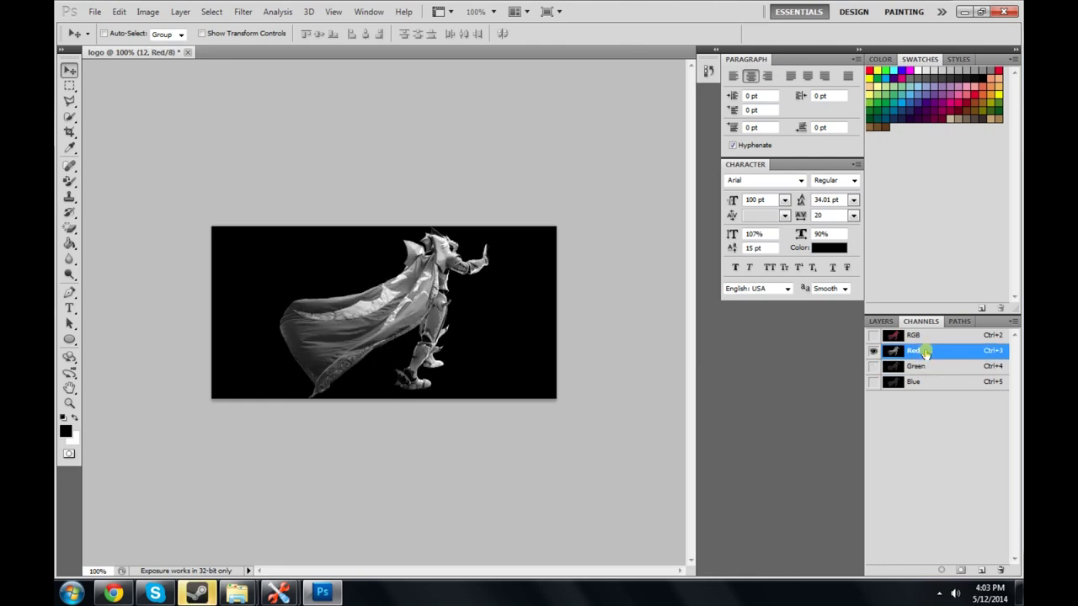
right_click(924, 354)
left_click(925, 354)
left_click(926, 367)
right_click(926, 367)
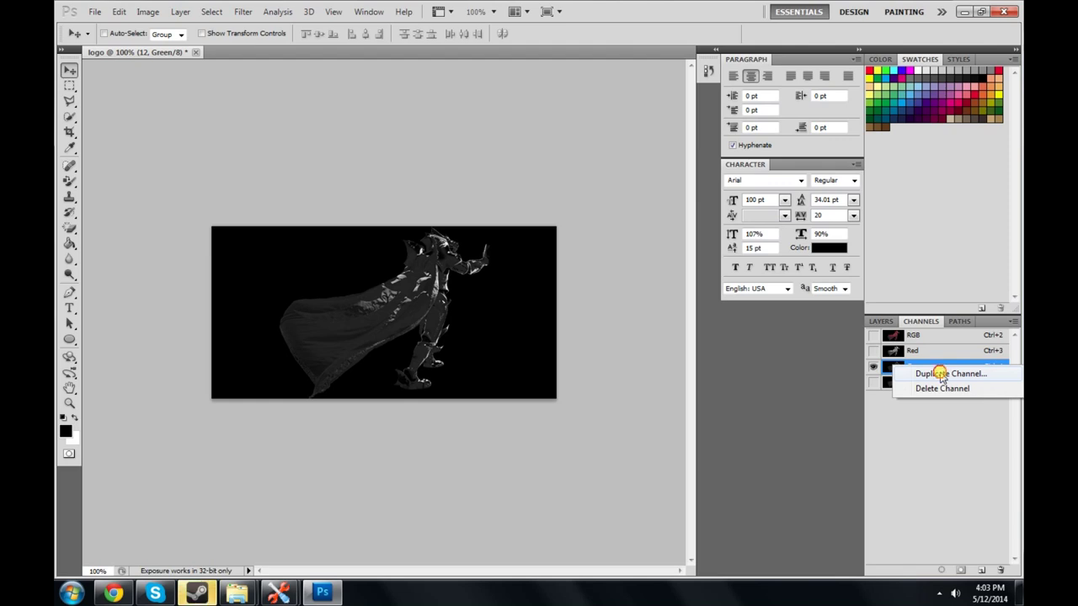
Step: Duplicate the Green channel as Alpha 1 and return to the full-colour RGB view
left_click(940, 375)
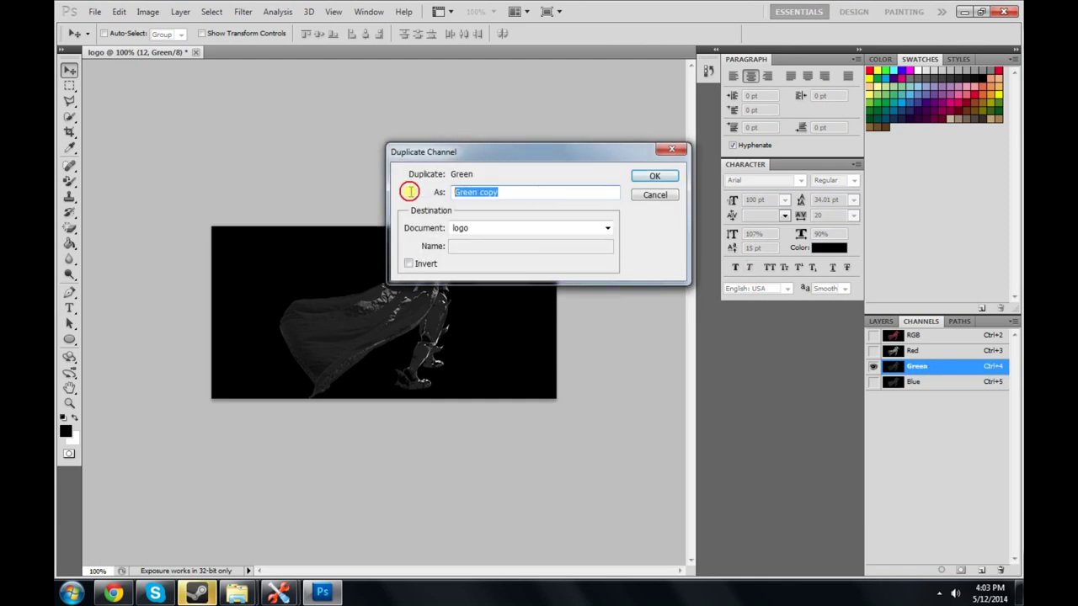
type("Alpha 1")
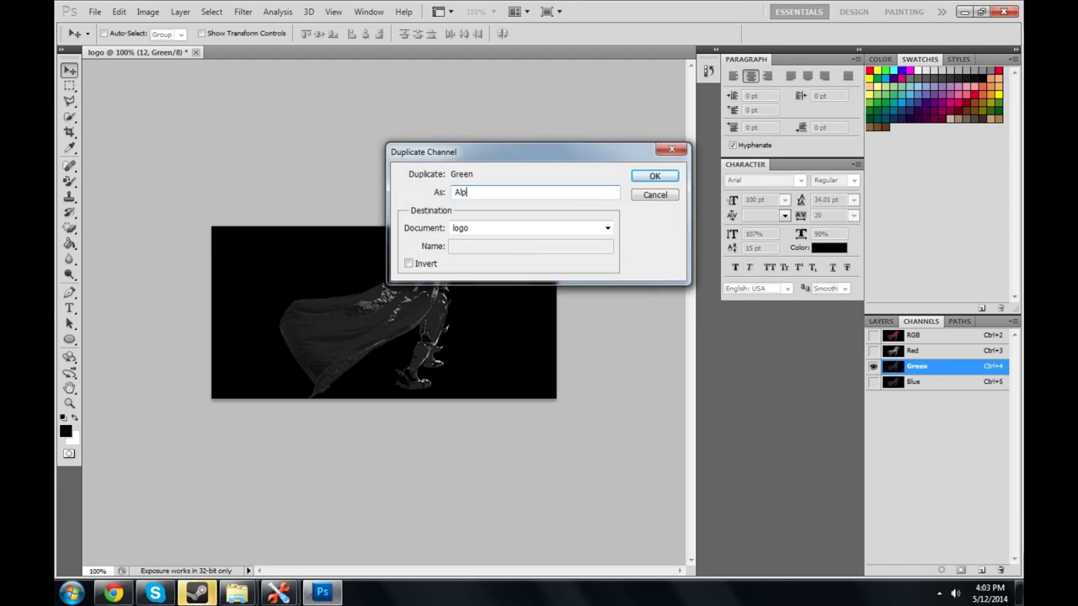
left_click(655, 181)
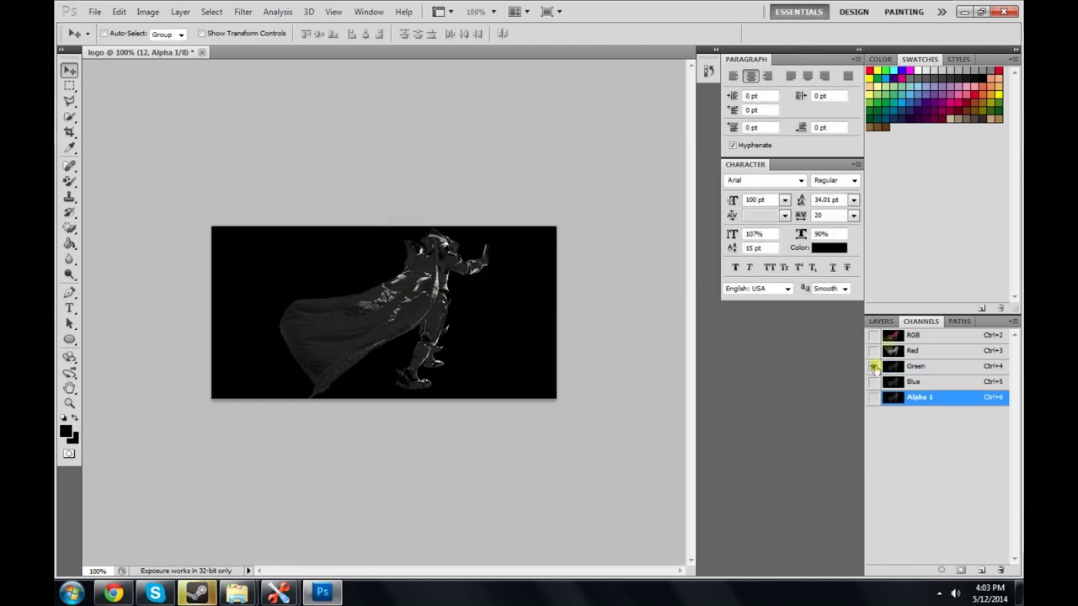
left_click(873, 335)
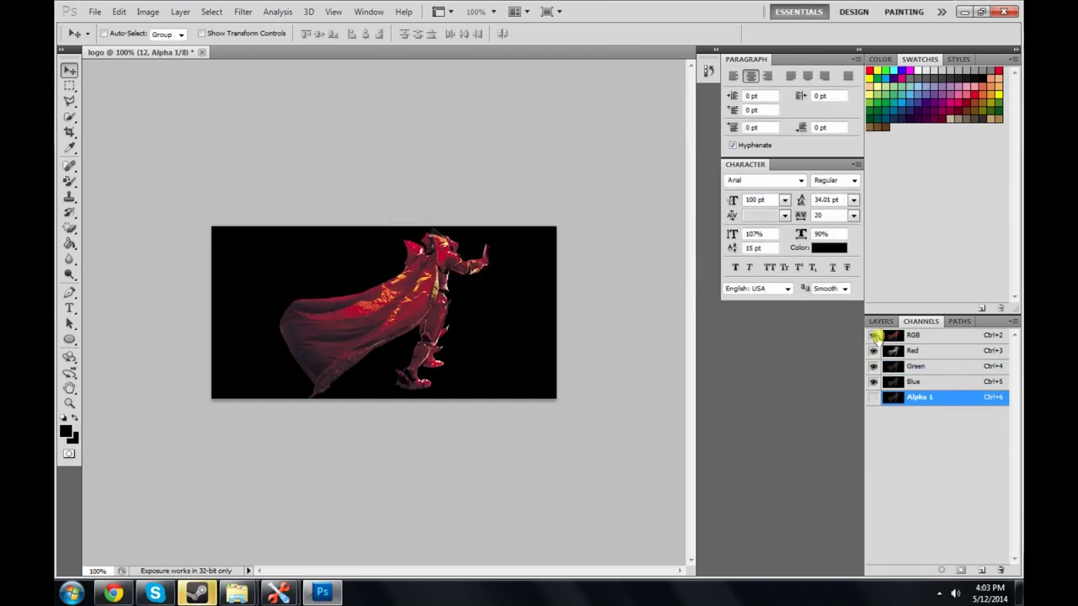
Step: Switch Alpha 1's colour indication to Selected Areas, then back to Masked Areas
right_click(923, 397)
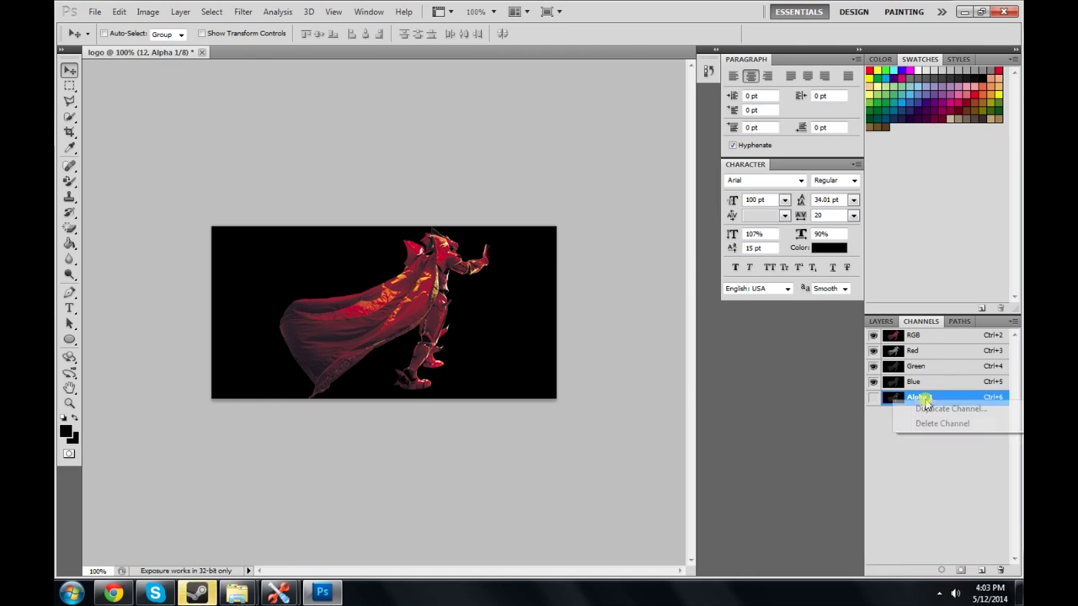
left_click(894, 401)
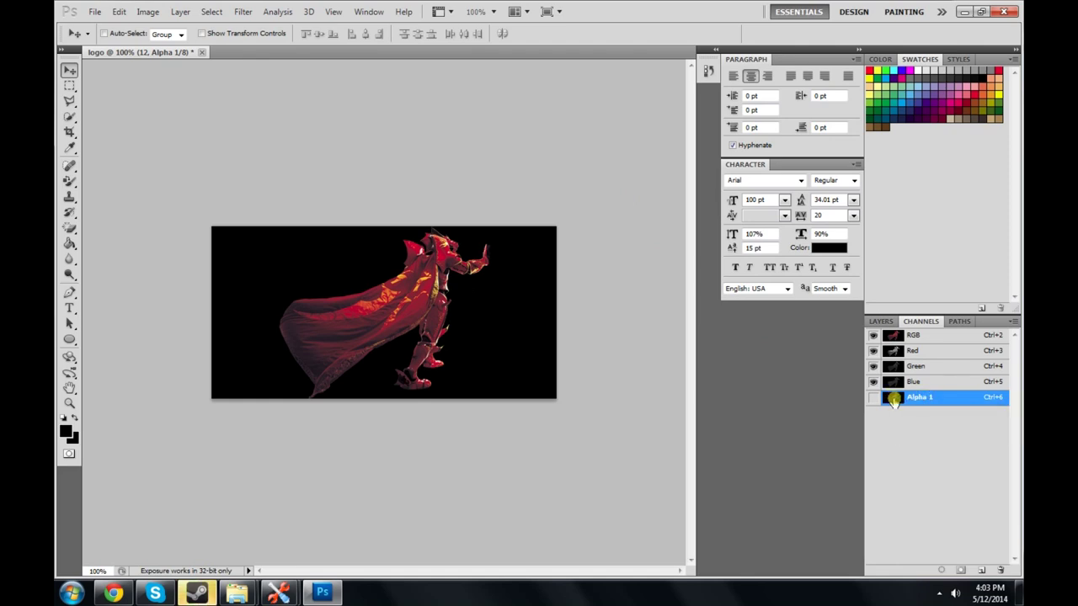
double_click(894, 400)
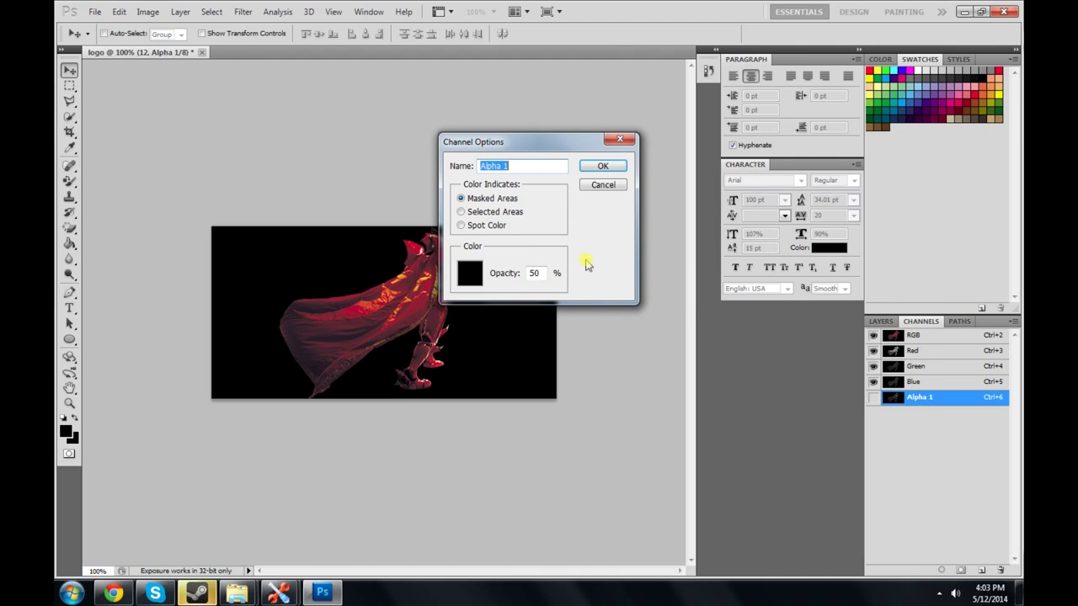
left_click(460, 213)
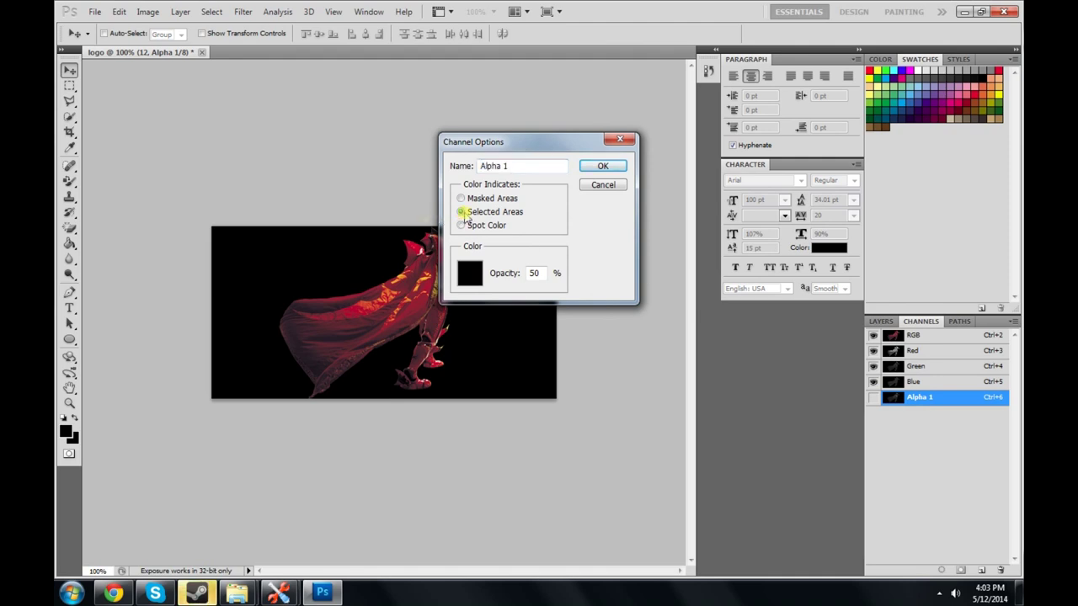
left_click(601, 167)
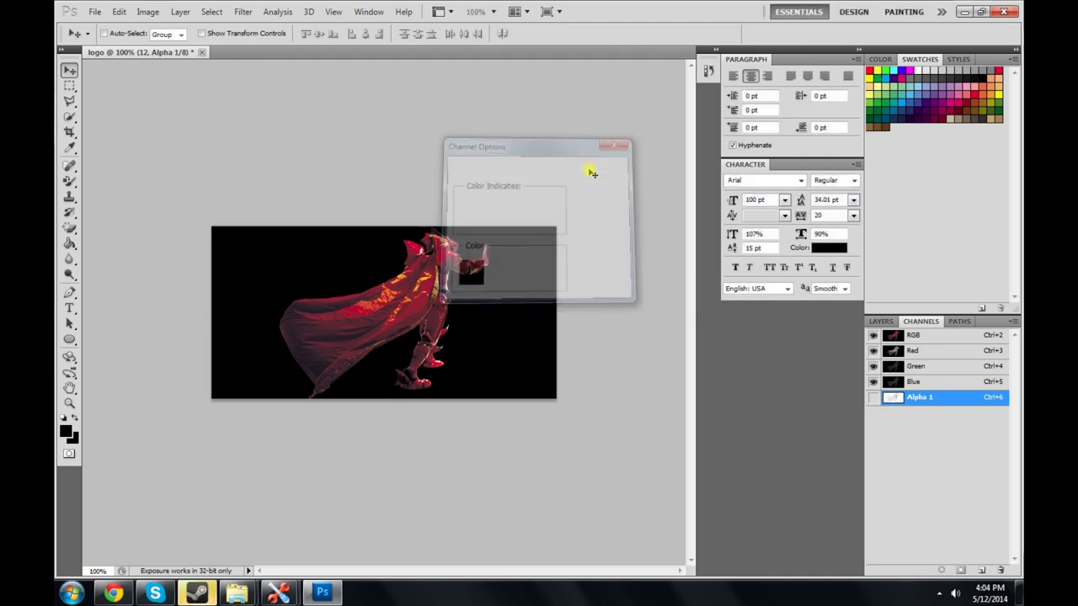
double_click(900, 401)
left_click(490, 200)
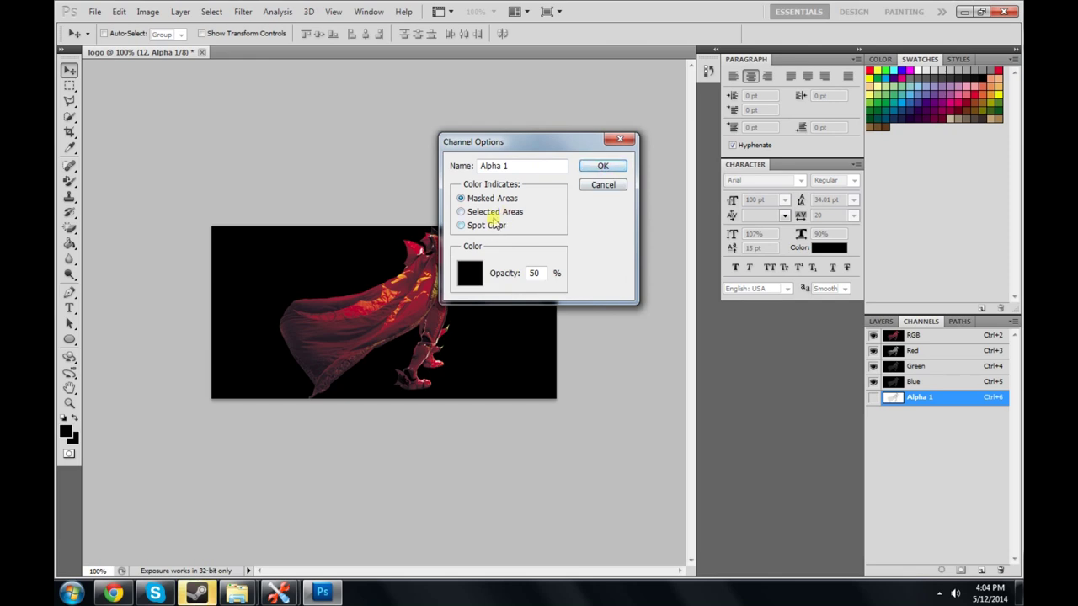
left_click(595, 166)
Step: Toggle channel visibility to preview the Alpha 1 mask, then restore RGB with Alpha 1 hidden
left_click(873, 399)
left_click(873, 399)
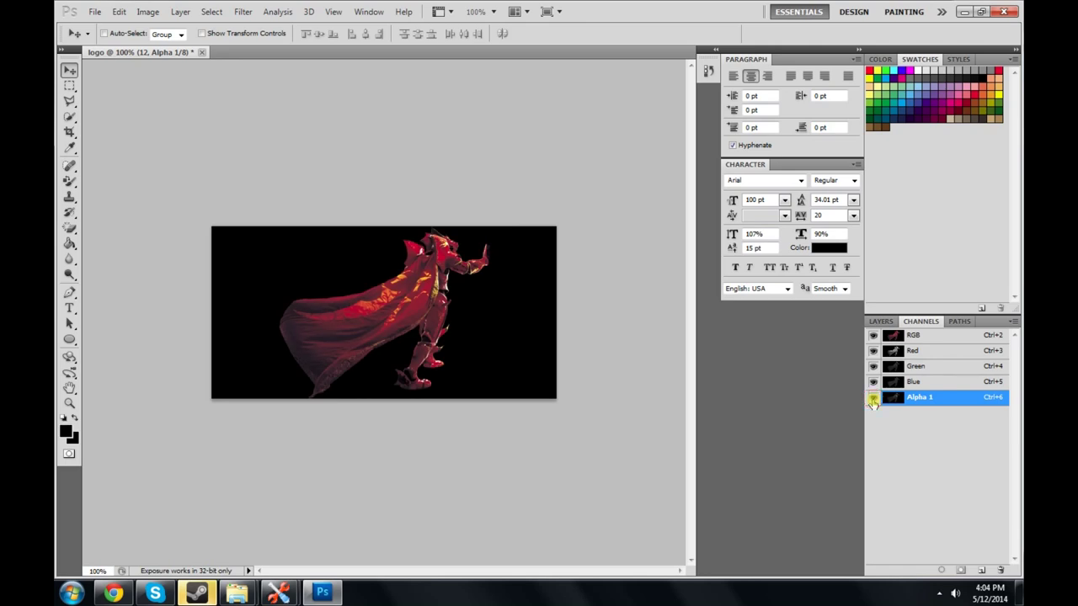
left_click(873, 399)
left_click(873, 399)
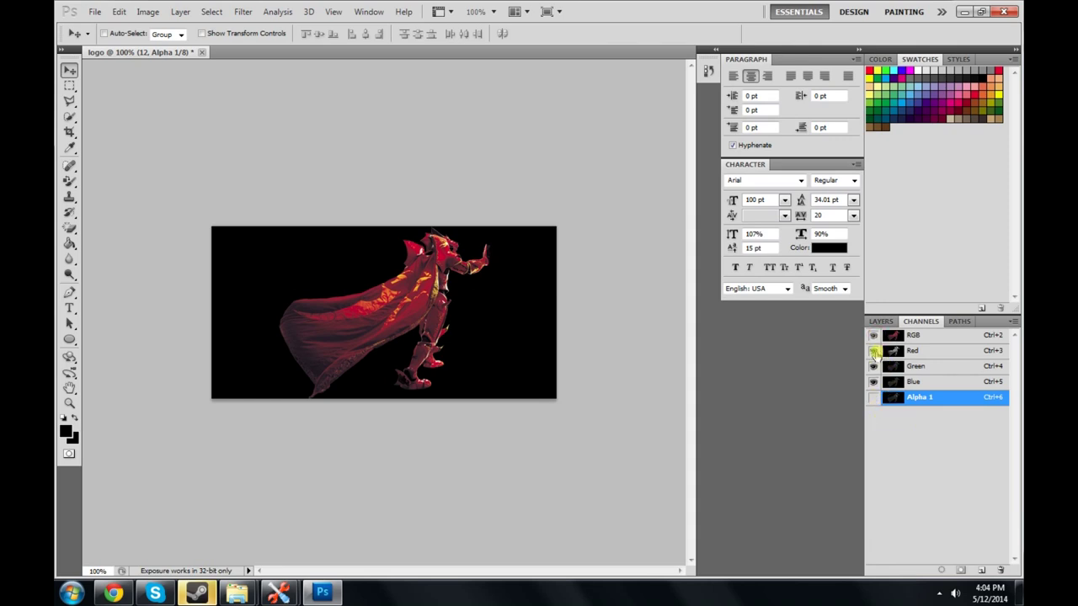
left_click(873, 350)
left_click(873, 367)
left_click(873, 397)
left_click(873, 399)
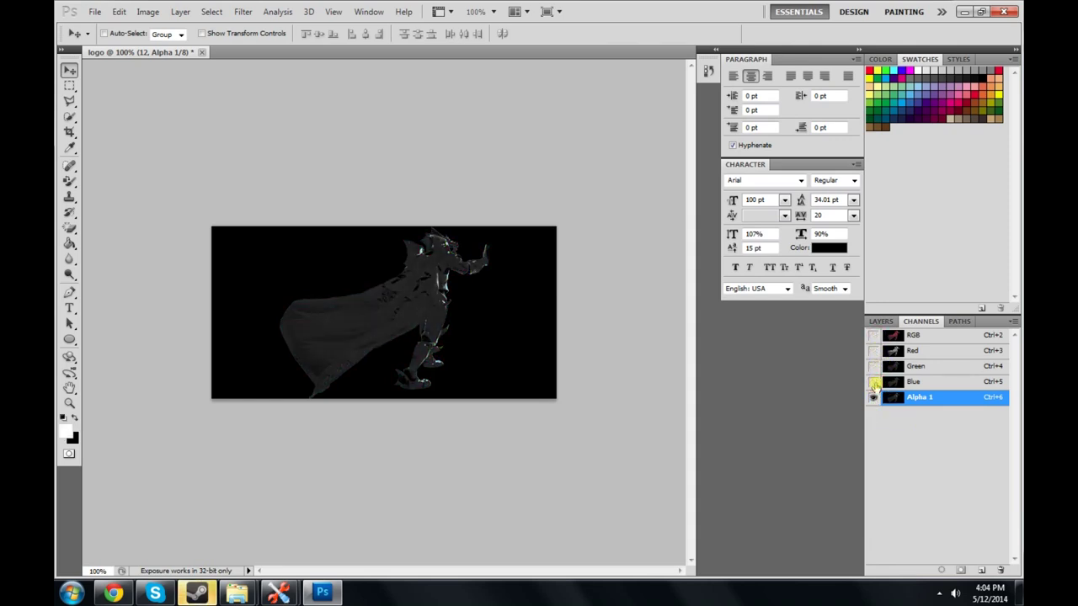
left_click(873, 382)
left_click(874, 384)
left_click(874, 397)
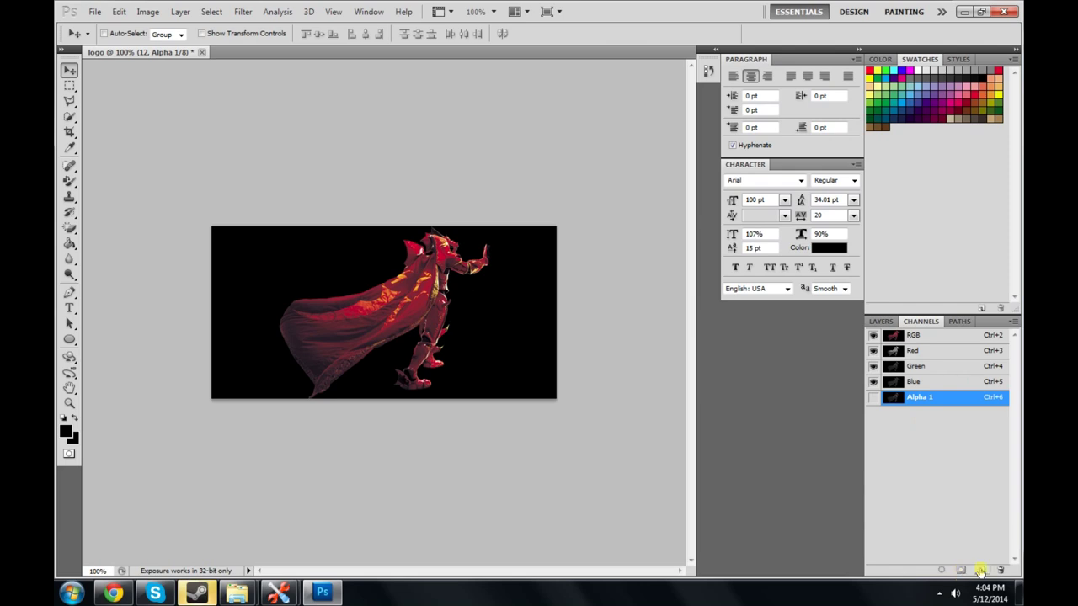
Step: Save the logo as logo.tga in Targa format with alpha channels at 32 bits/pixel
left_click(94, 12)
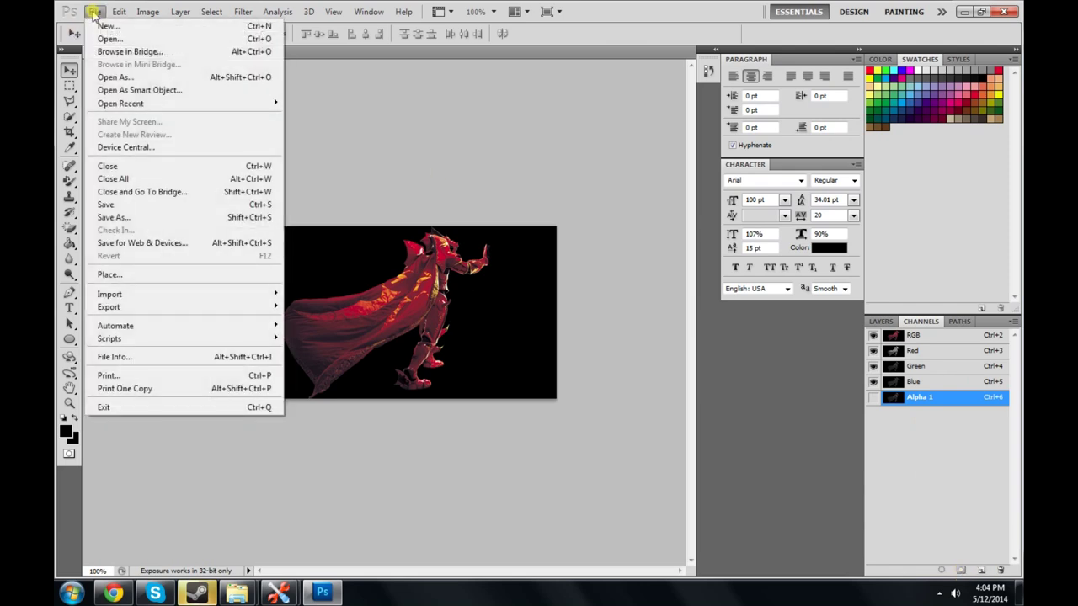
left_click(128, 218)
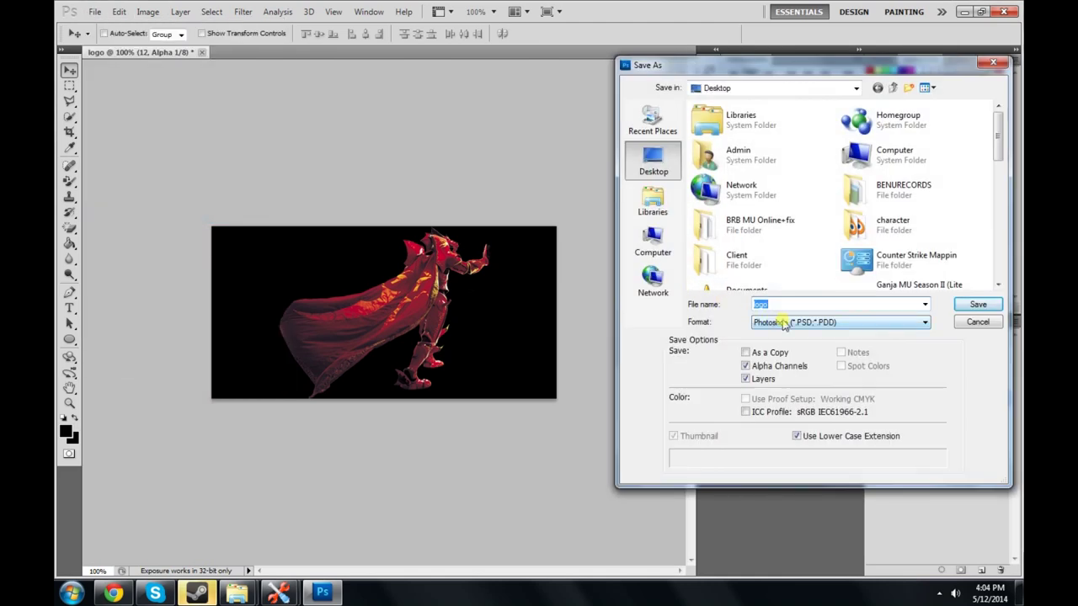
left_click(787, 323)
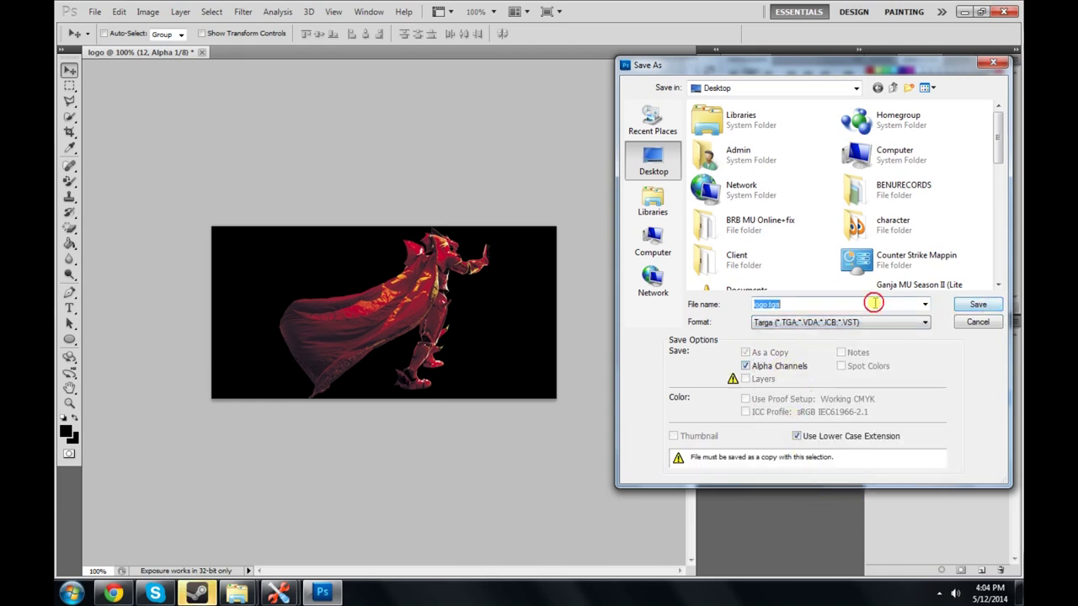
left_click(998, 308)
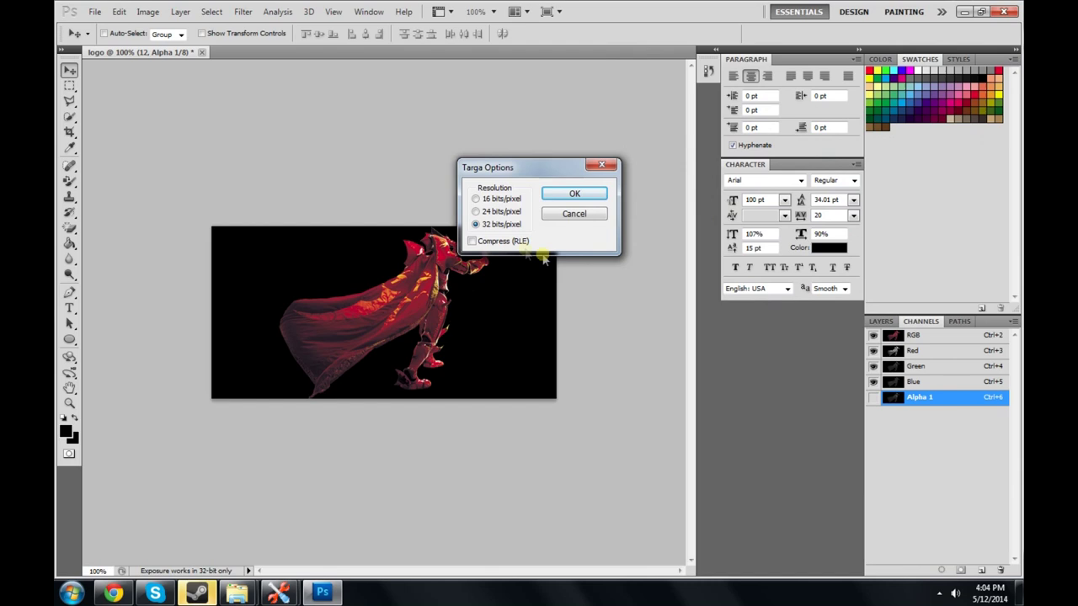
left_click(553, 195)
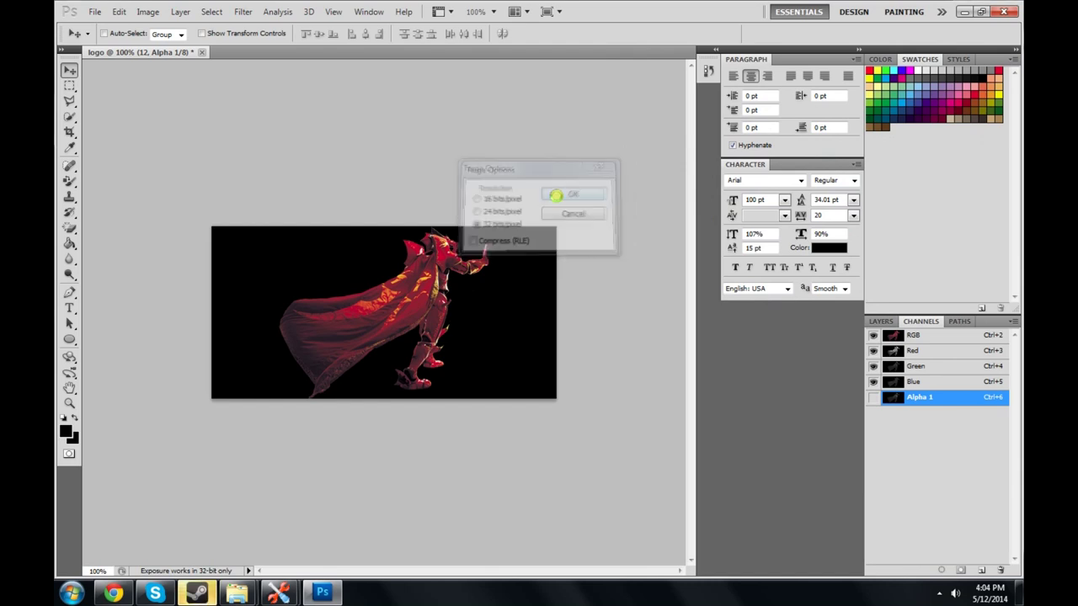
Step: Put the logo.jpg and logo.tga files into the MUimgGUI folder
left_click(964, 12)
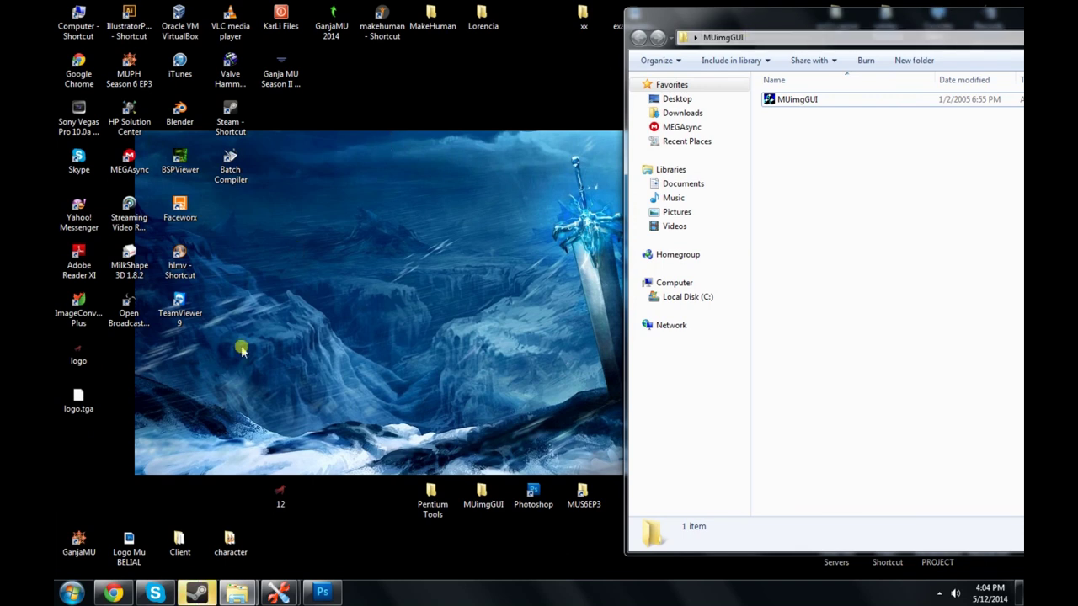
left_click_drag(97, 414, 876, 177)
left_click(874, 180)
Step: Convert logo.jpg and logo.tga to OZJ and OZT in MUimgGUI, then close the converter
left_click(812, 102)
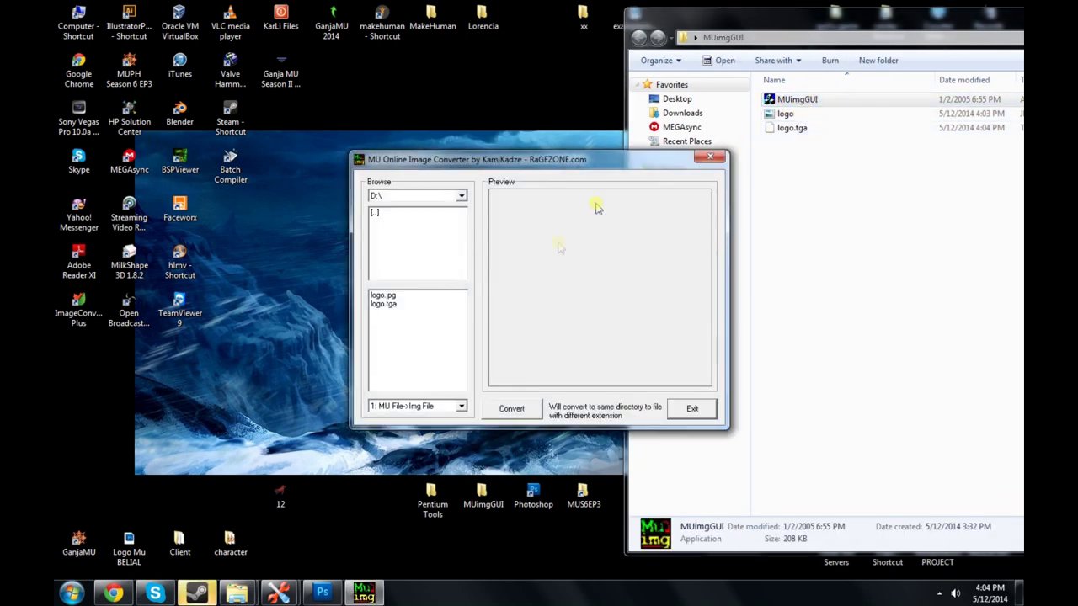
left_click(419, 296)
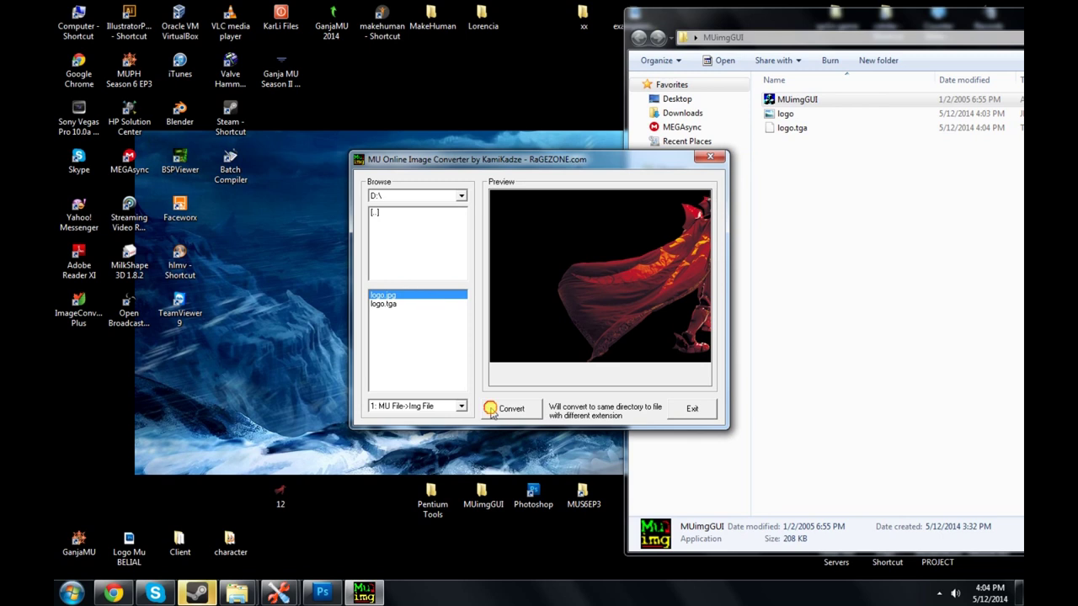
left_click(396, 304)
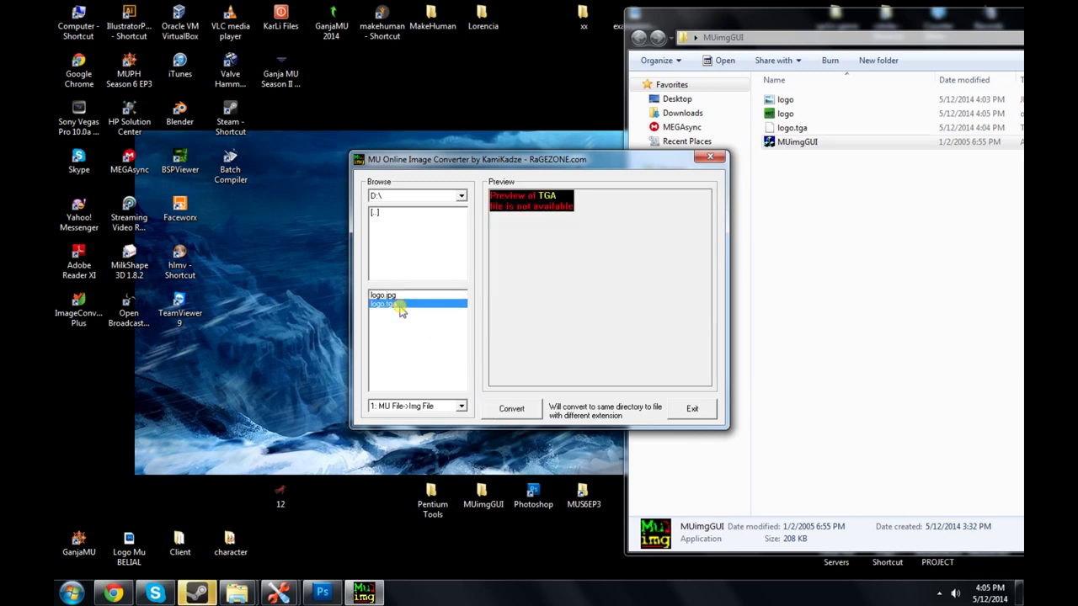
left_click(513, 410)
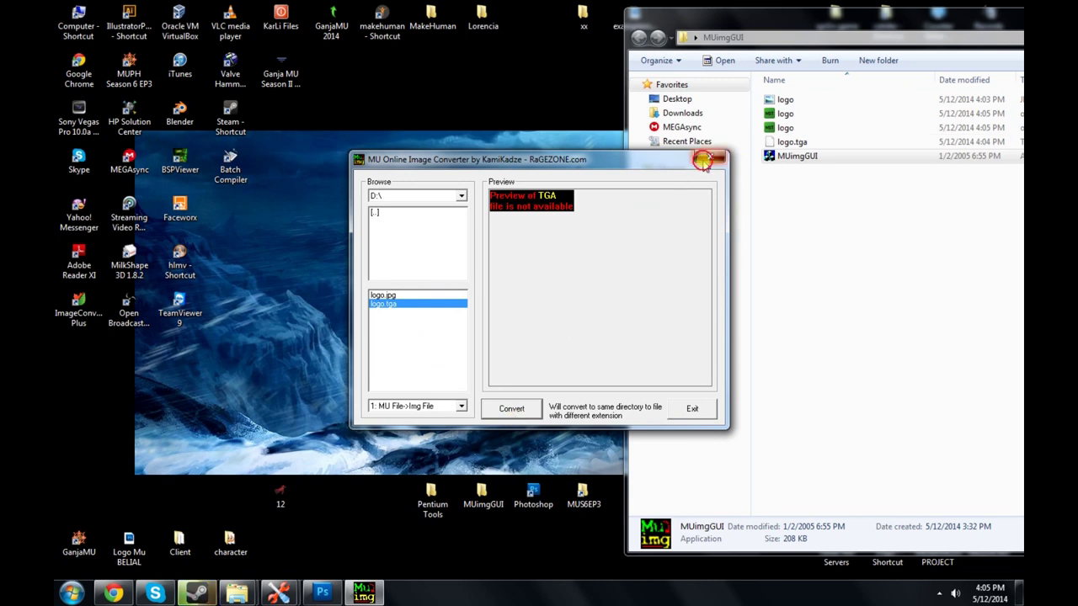
left_click(703, 162)
Step: Check the sizes of the new logo OZJ (70 KB) and OZT (513 KB) files
left_click_drag(746, 37, 559, 31)
left_click(637, 111)
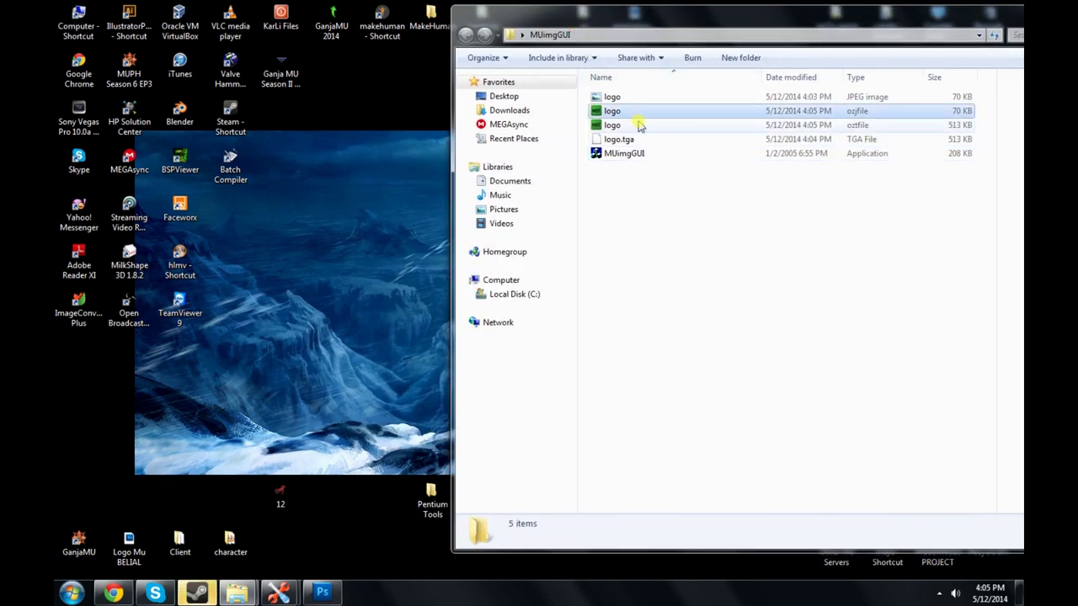
left_click(704, 127)
left_click(883, 114)
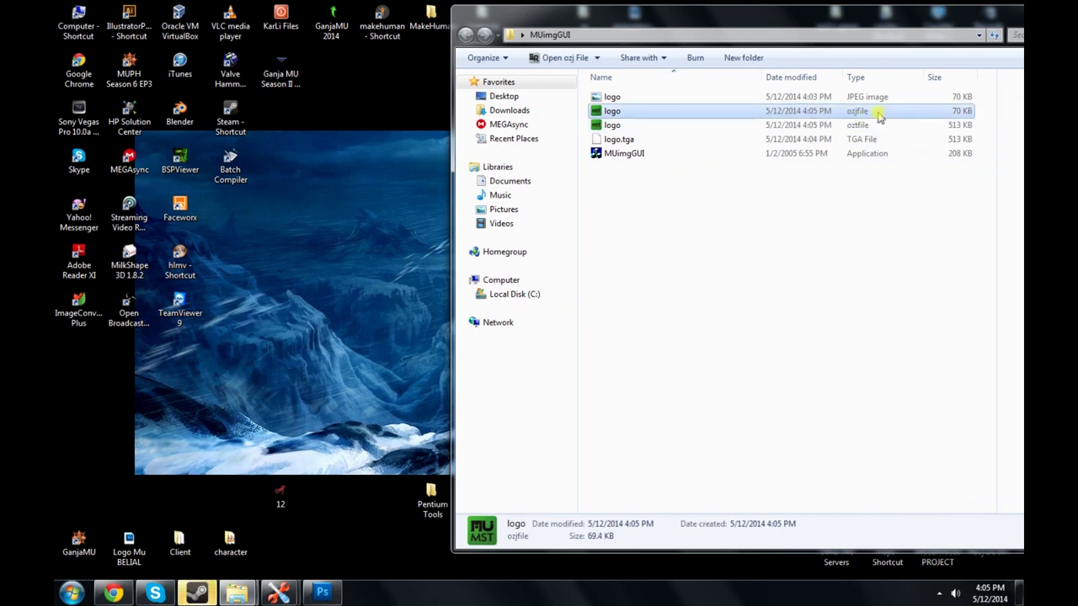
left_click(884, 126)
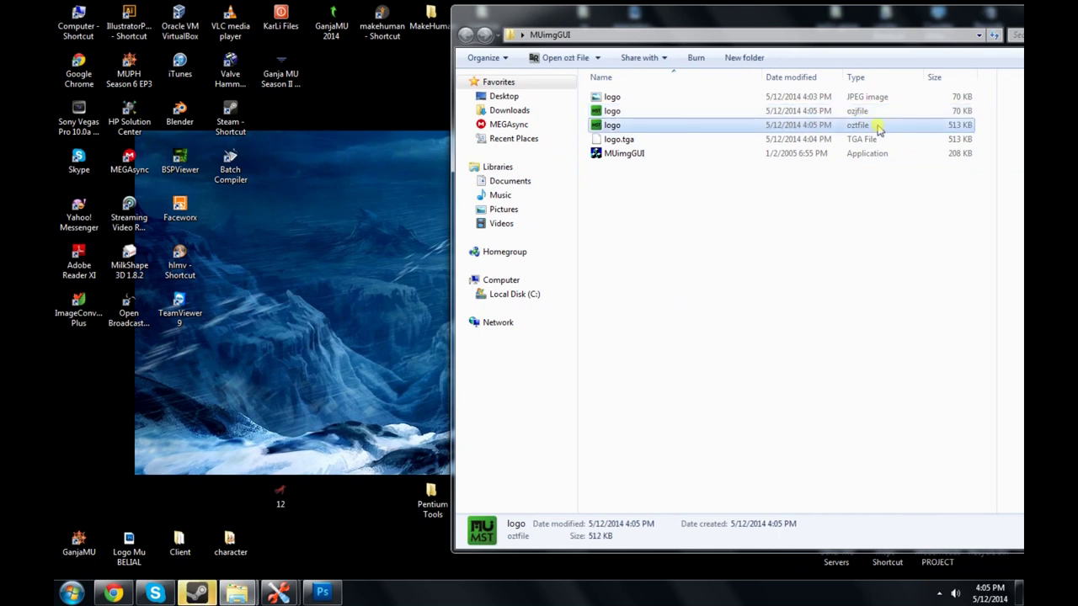
Step: Open the Mu Season 6 Episodio 3 client folder beside the MUimgGUI window
left_click(667, 220)
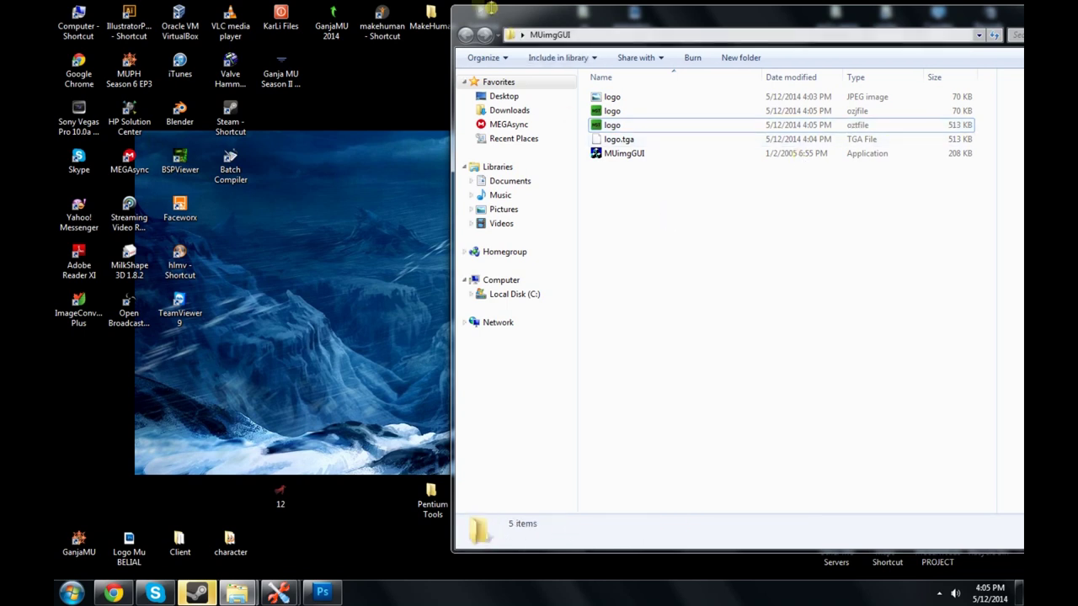
left_click_drag(451, 5, 308, 71)
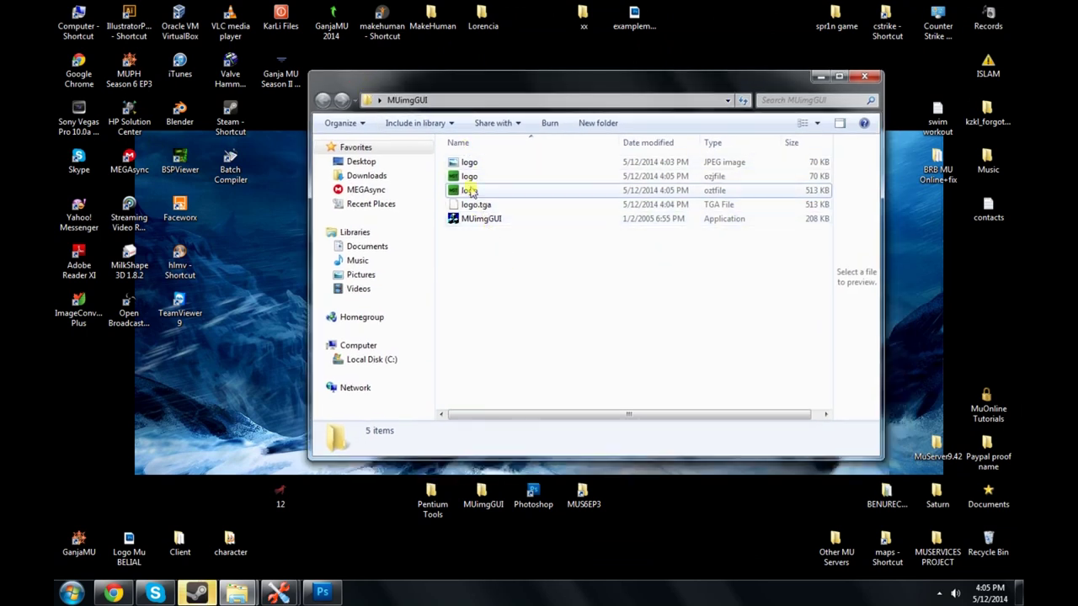
double_click(575, 494)
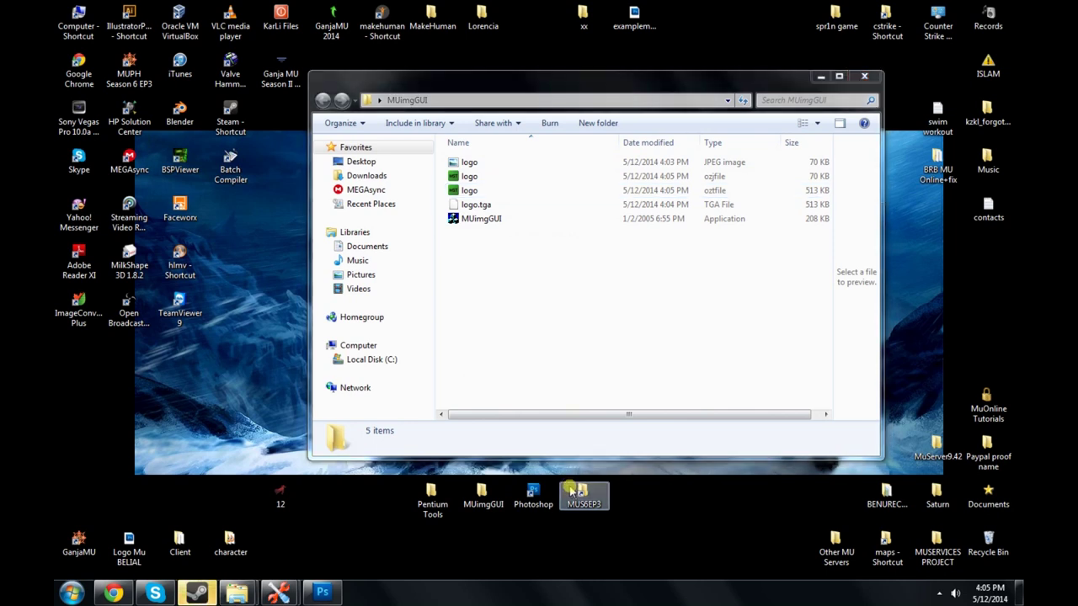
left_click_drag(455, 88, 690, 88)
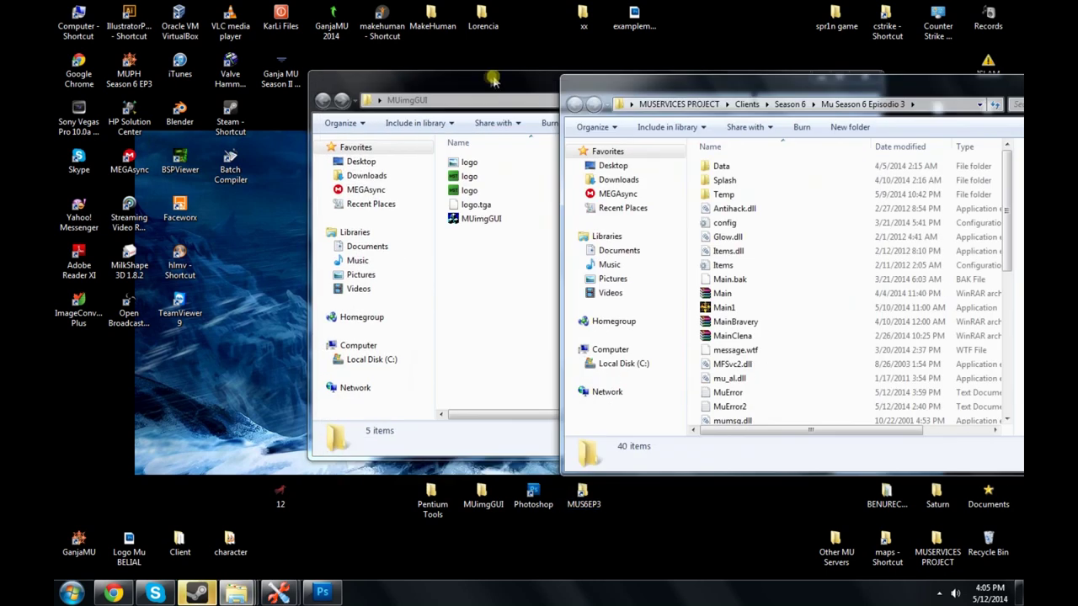
left_click(421, 82)
left_click_drag(421, 81, 233, 82)
left_click(719, 168)
Step: Go into Data\Logo and select the MU-logo_g file
double_click(720, 168)
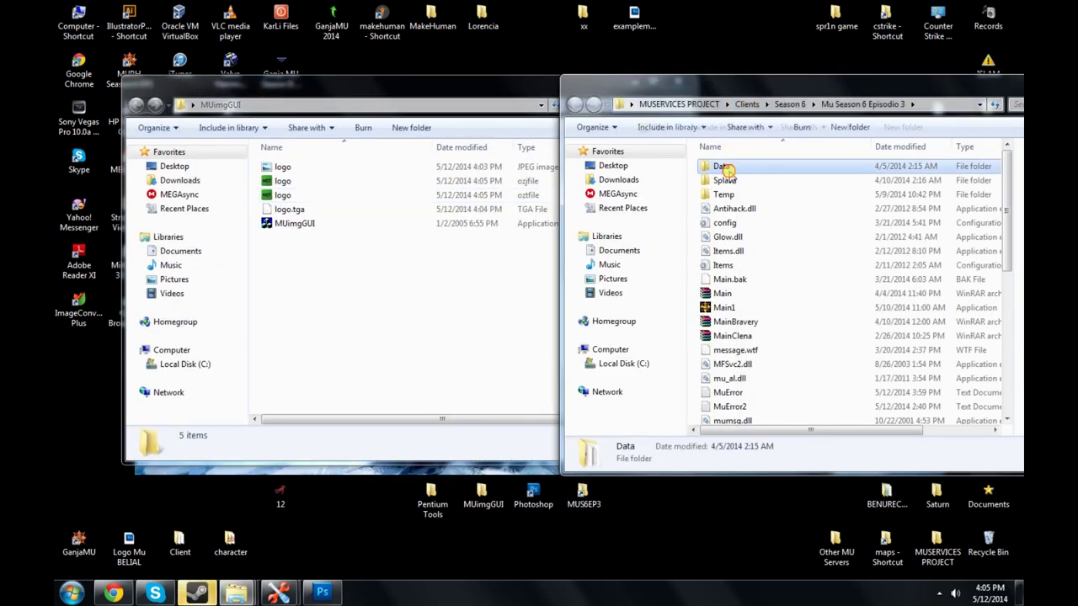
scroll(741, 316, "down", 1)
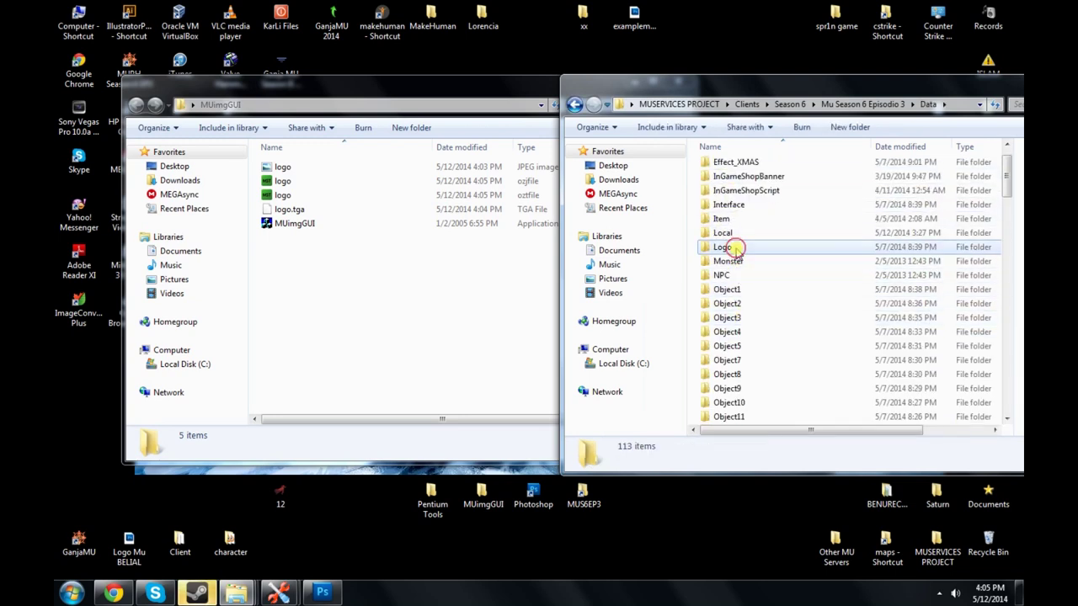
double_click(722, 247)
scroll(733, 247, "down", 10)
left_click(733, 247)
scroll(741, 252, "down", 3)
scroll(739, 252, "down", 5)
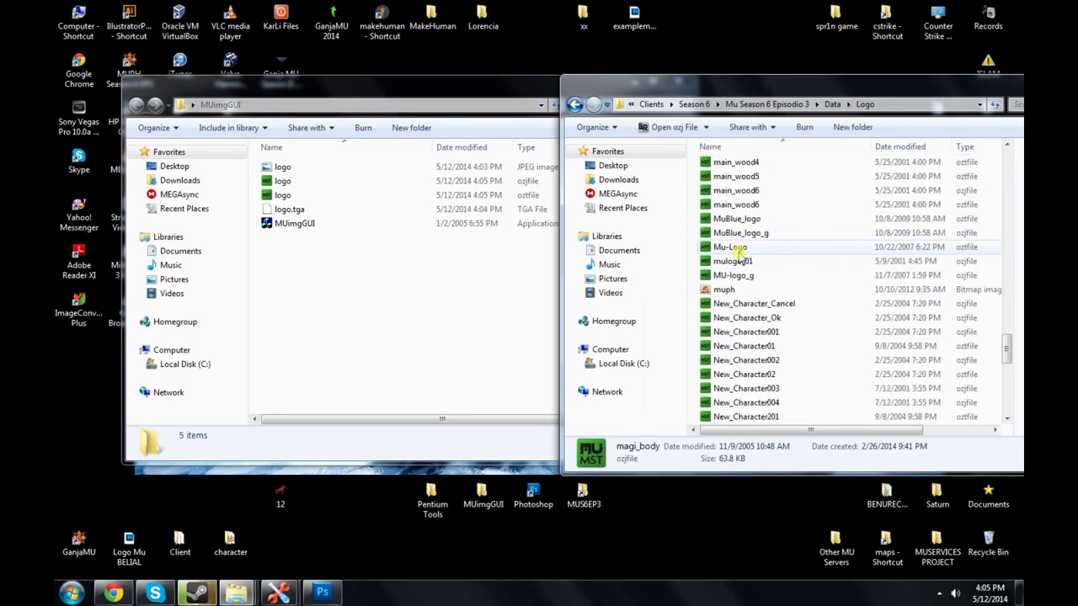
left_click(722, 276)
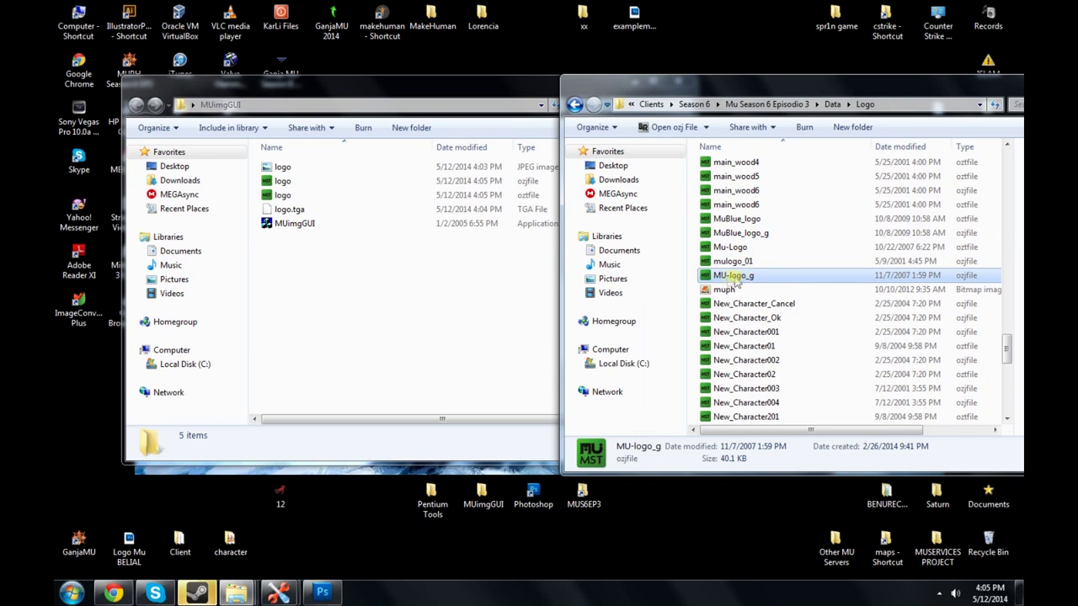
Step: Copy the name MU-logo_g and rename the converted OZJ logo file to it
right_click(738, 278)
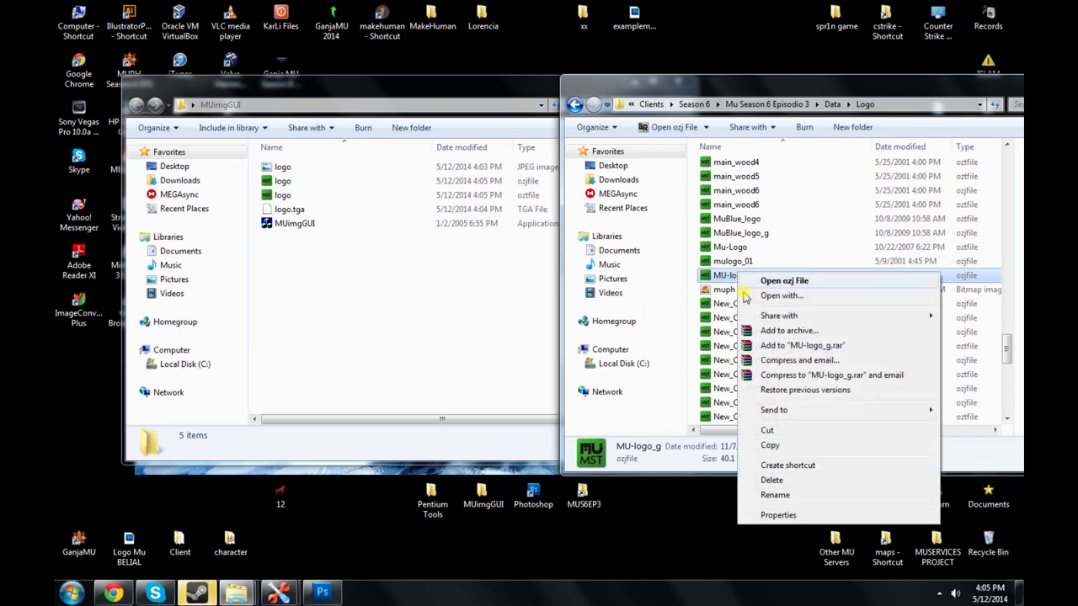
left_click(774, 495)
right_click(756, 278)
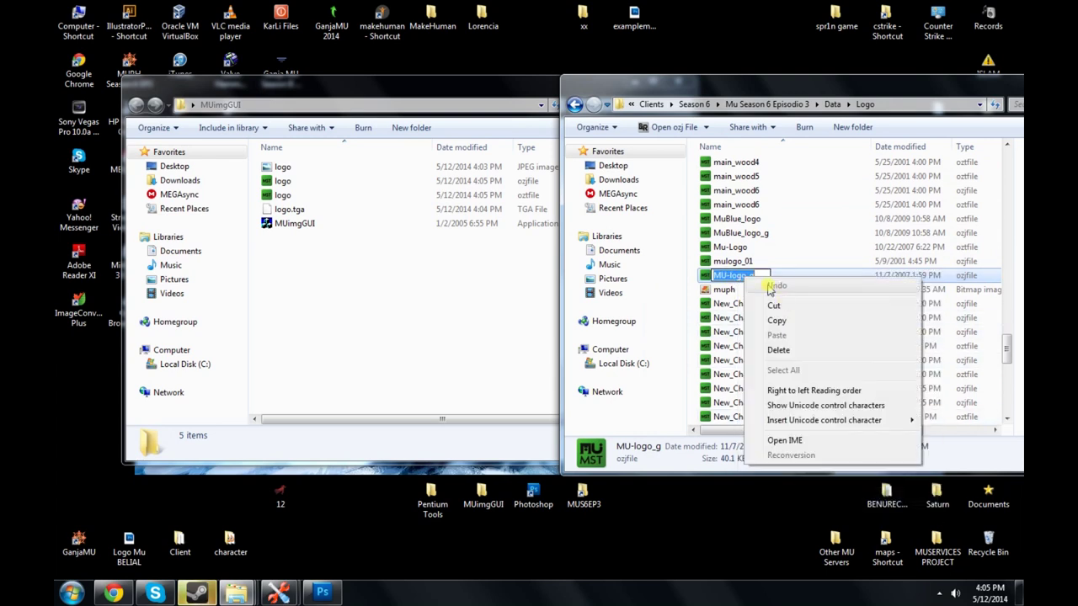
left_click(794, 319)
left_click(539, 312)
left_click(312, 195)
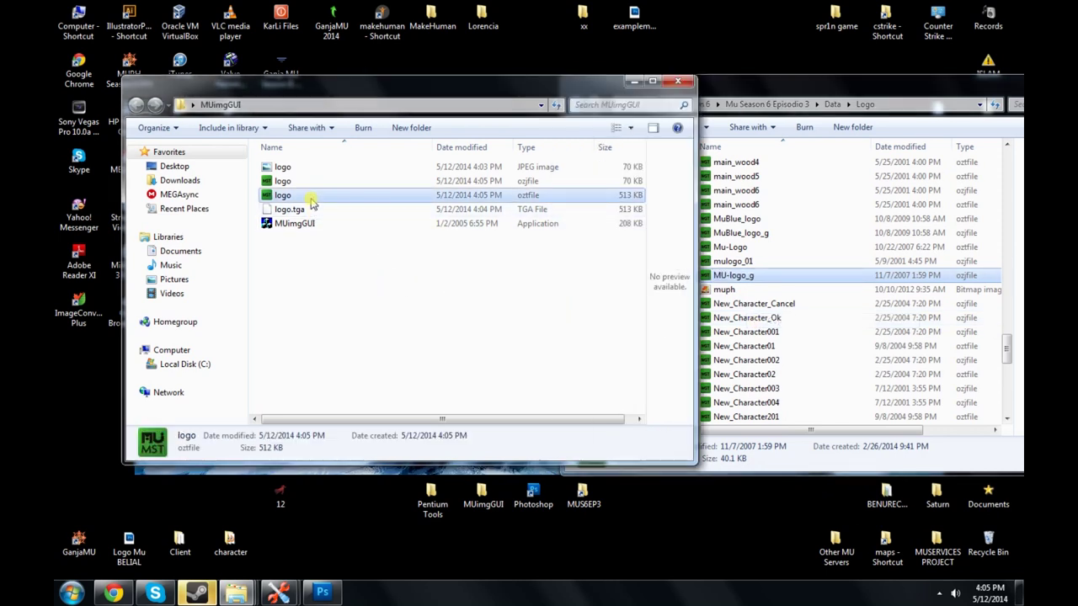
left_click(369, 184)
right_click(291, 183)
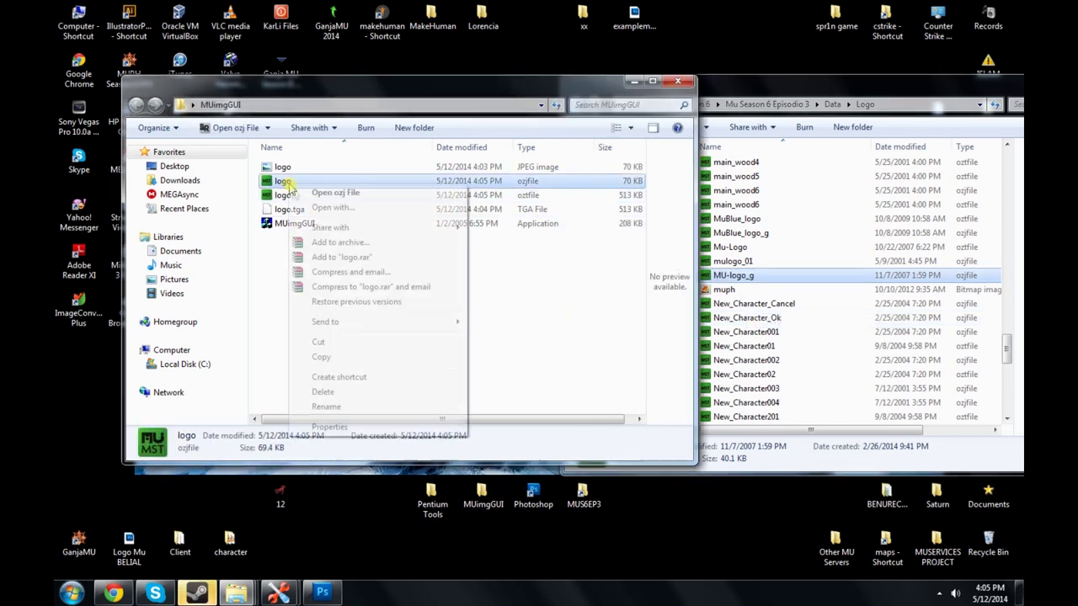
left_click(344, 406)
key("ctrl+v")
key("Return")
Step: Copy the name Mu-Logo and rename the converted OZT logo file to it
left_click(350, 303)
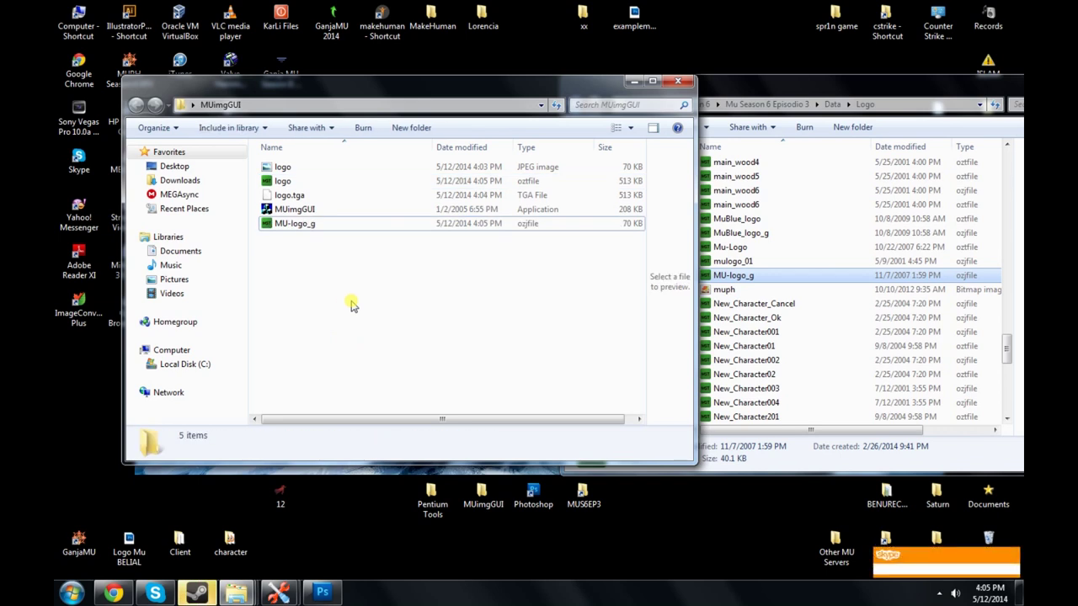
left_click(732, 247)
right_click(740, 249)
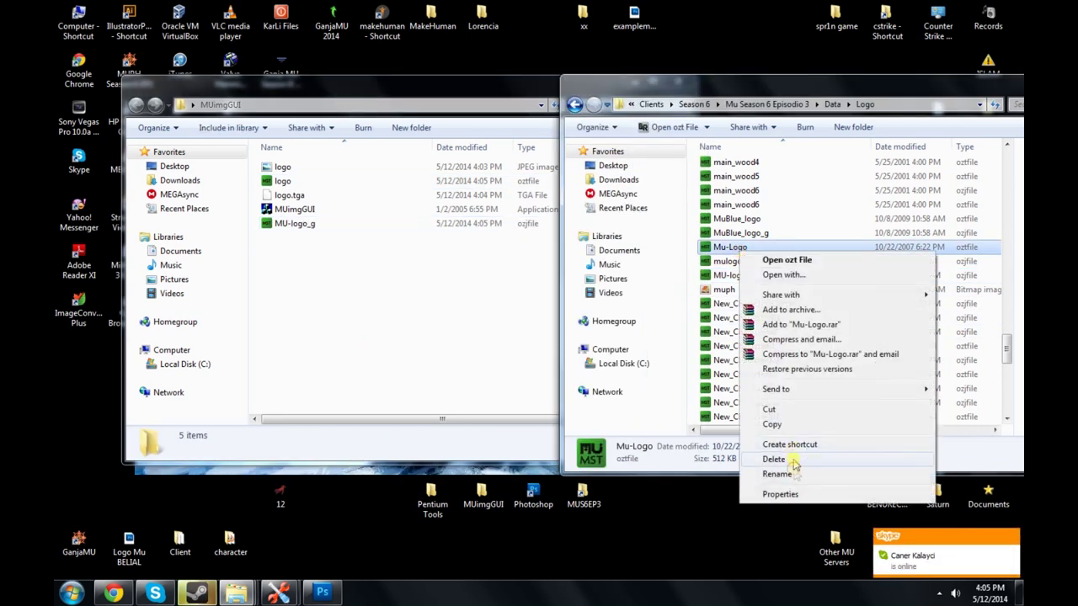
left_click(758, 471)
right_click(745, 246)
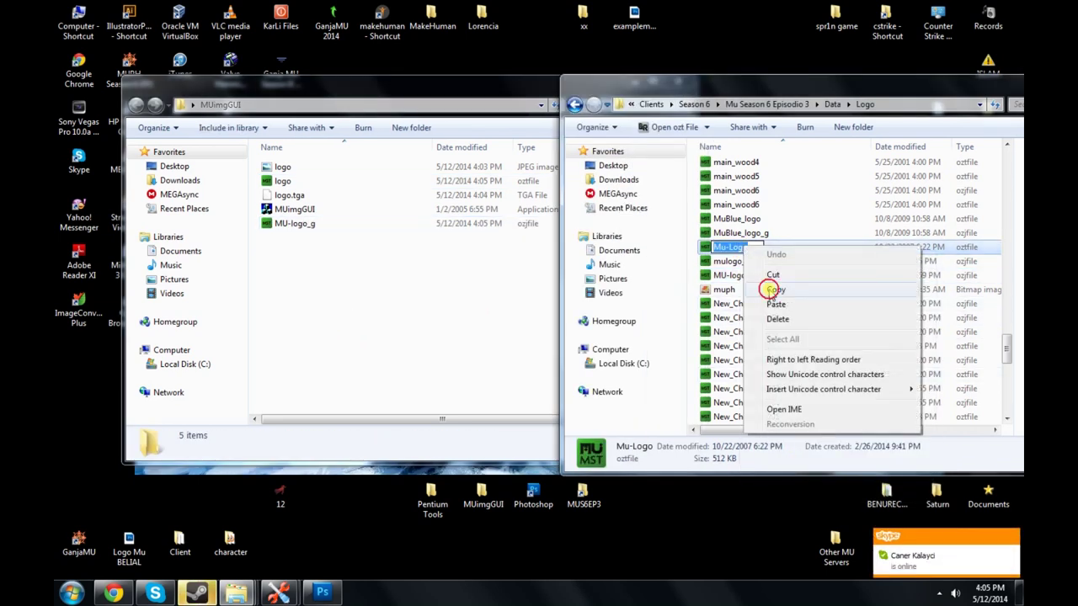
left_click(762, 288)
left_click(442, 280)
right_click(280, 181)
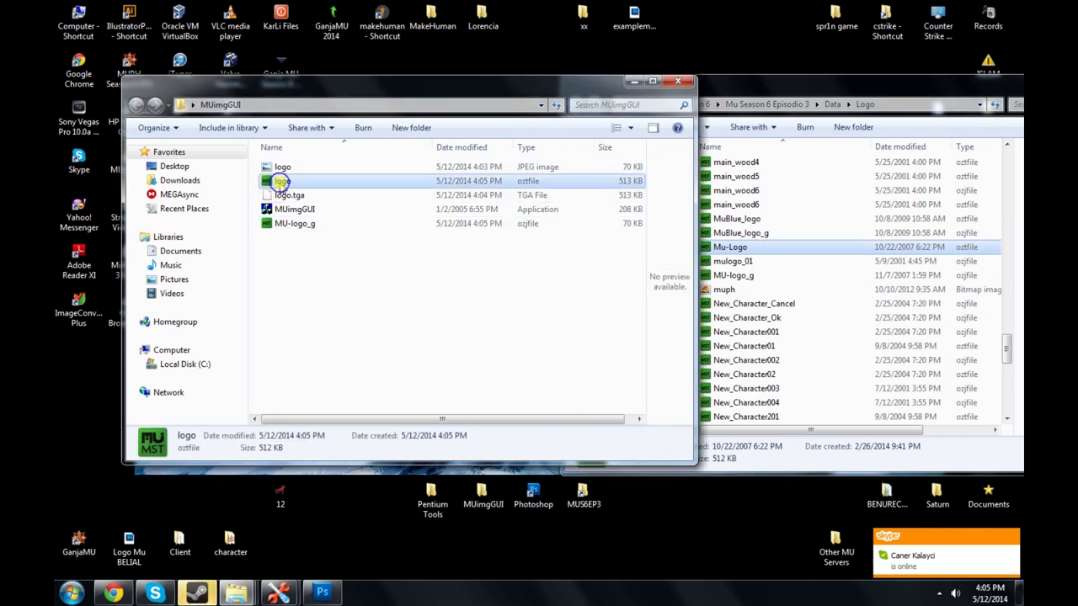
left_click(349, 404)
right_click(299, 187)
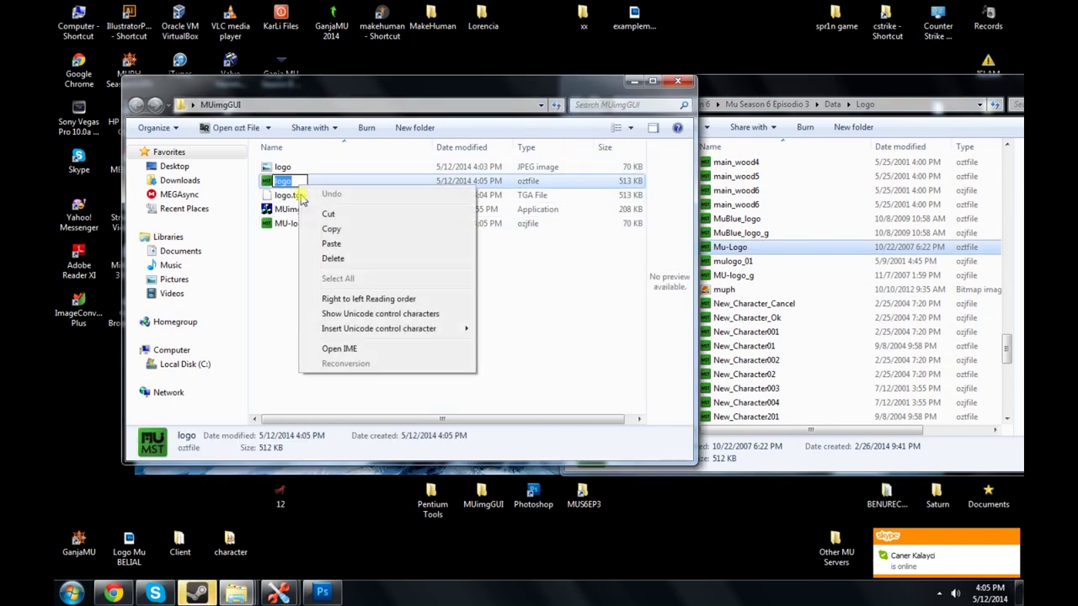
left_click(331, 245)
left_click(332, 264)
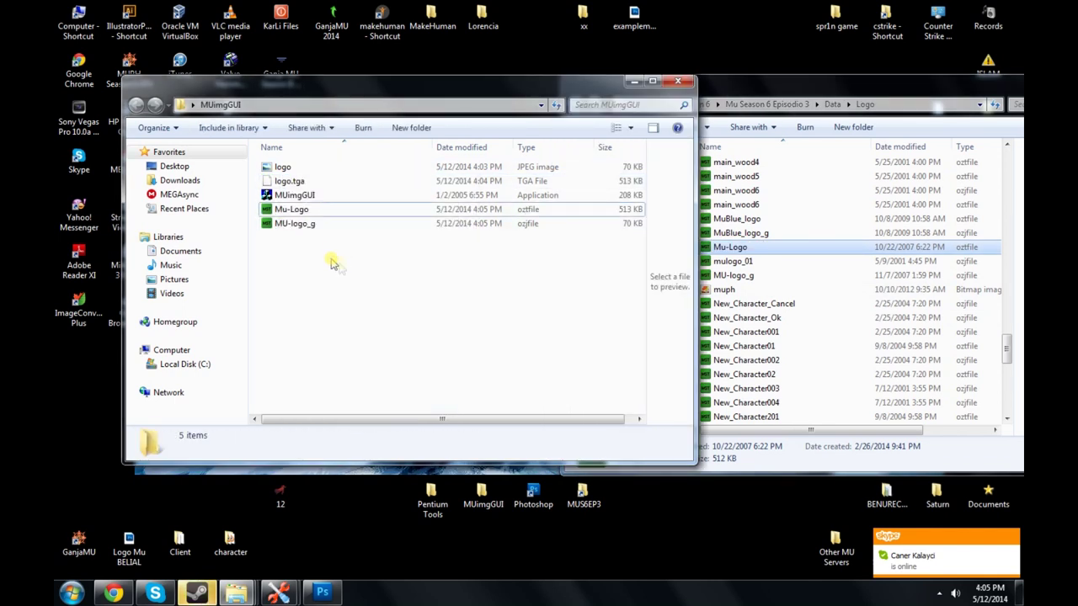
Step: Move both renamed logo files into Data\Logo, replacing the originals
left_click(299, 211)
left_click(291, 223, "shift")
left_click_drag(356, 209, 901, 232)
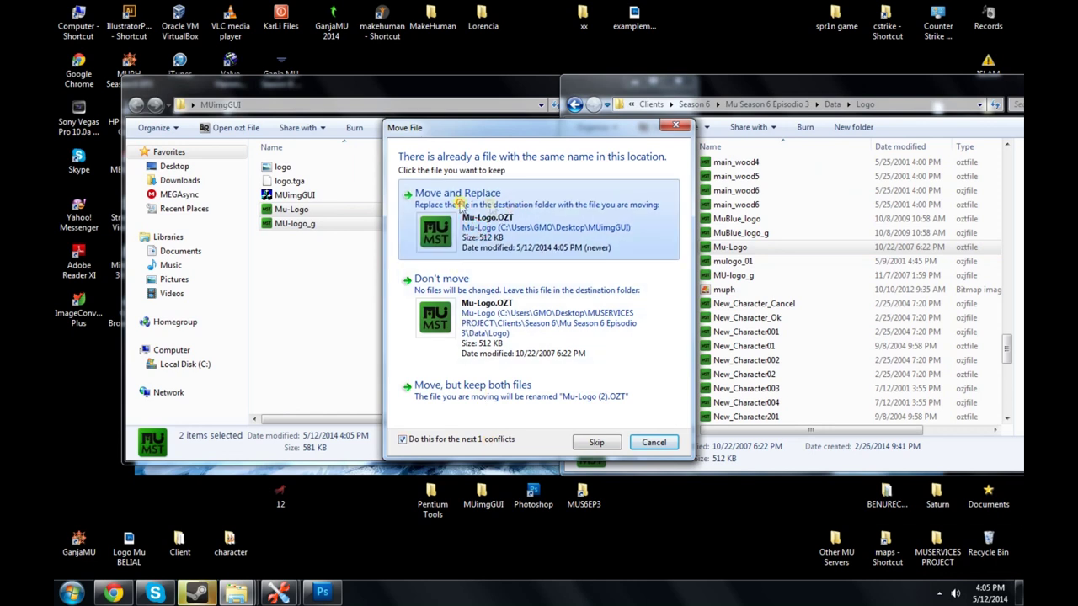
left_click(522, 210)
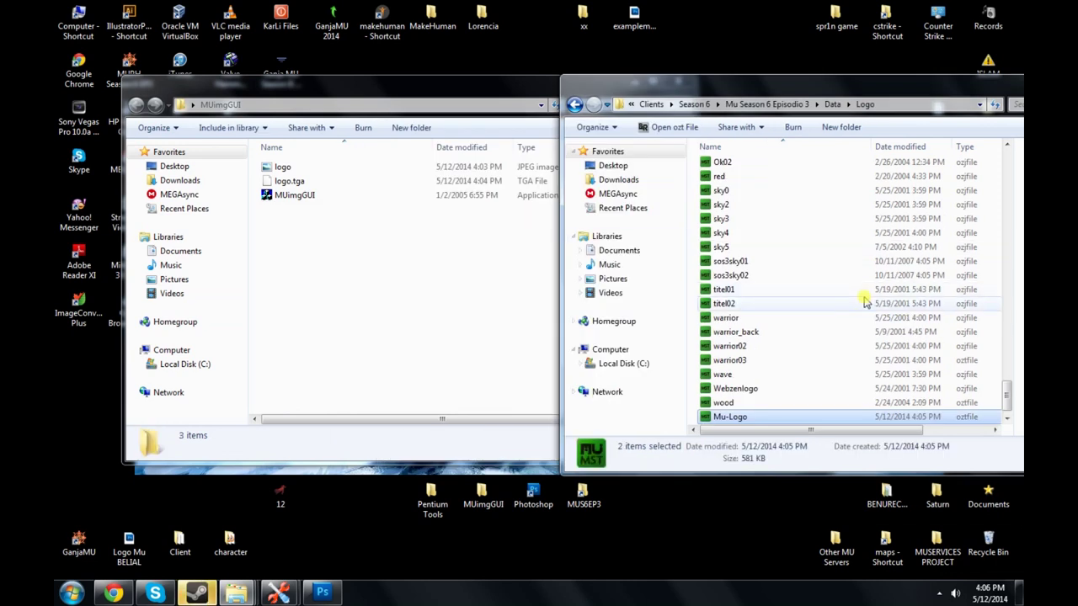
left_click(692, 241)
Step: Launch Main1 from the client folder, dismiss its crash, relaunch it and close the Explorer windows
key("BackSpace")
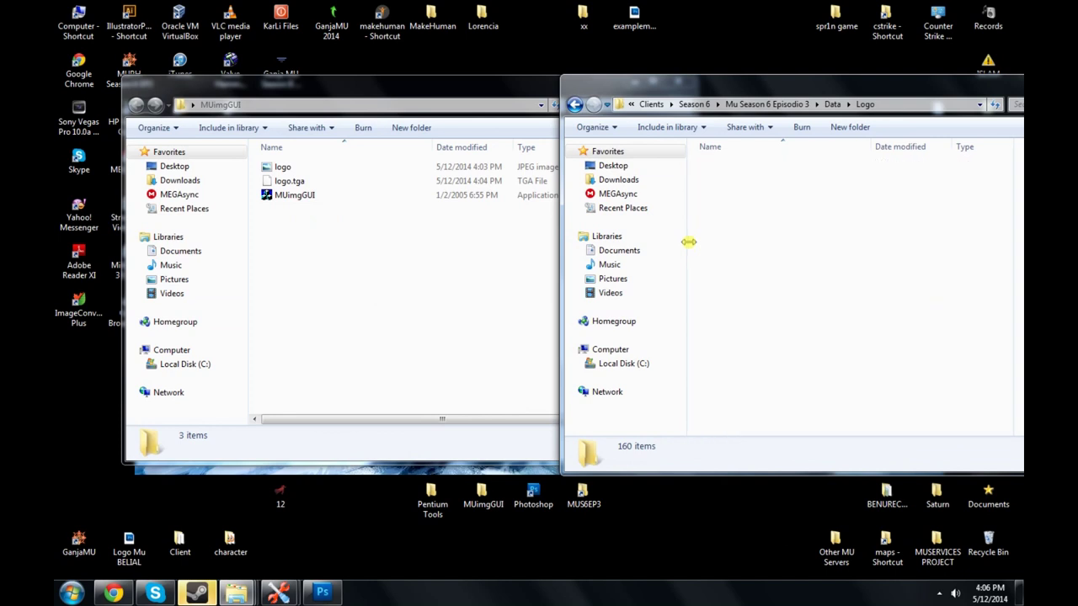
key("BackSpace")
double_click(767, 308)
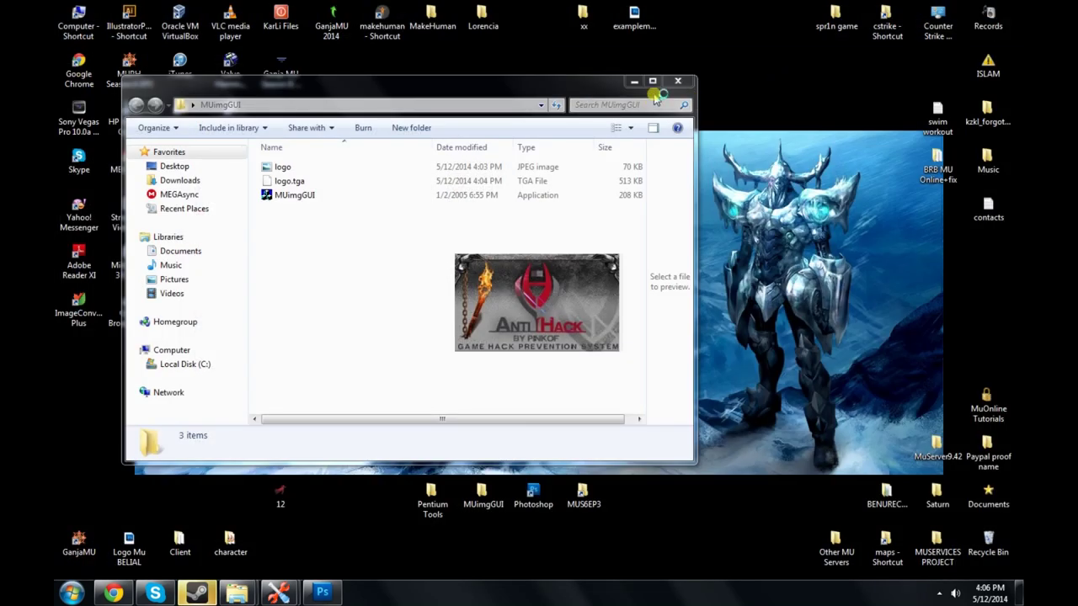
left_click(677, 81)
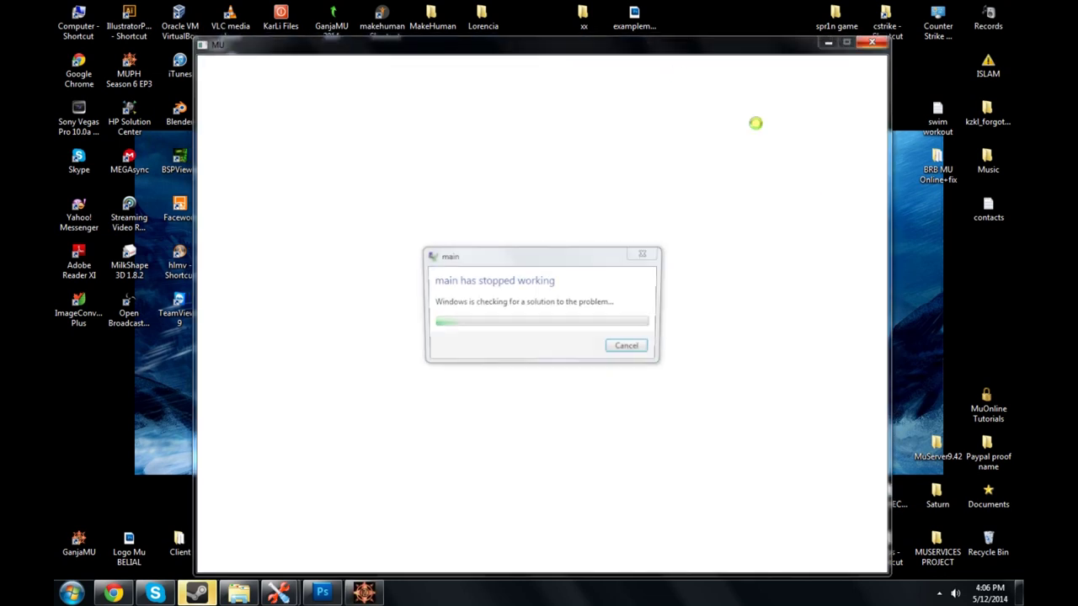
left_click(630, 350)
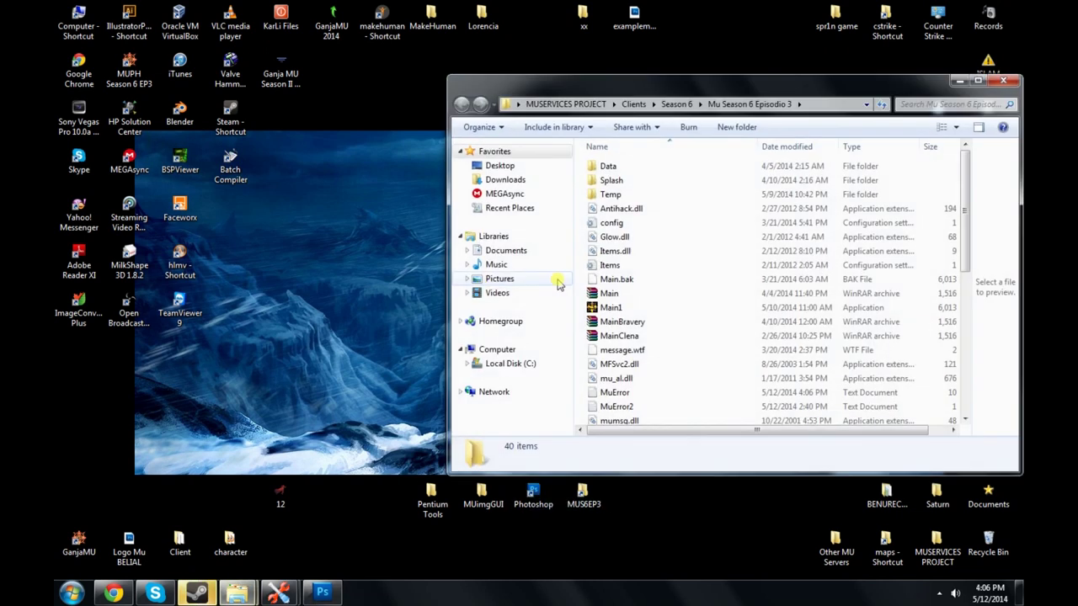
double_click(605, 307)
left_click(1007, 80)
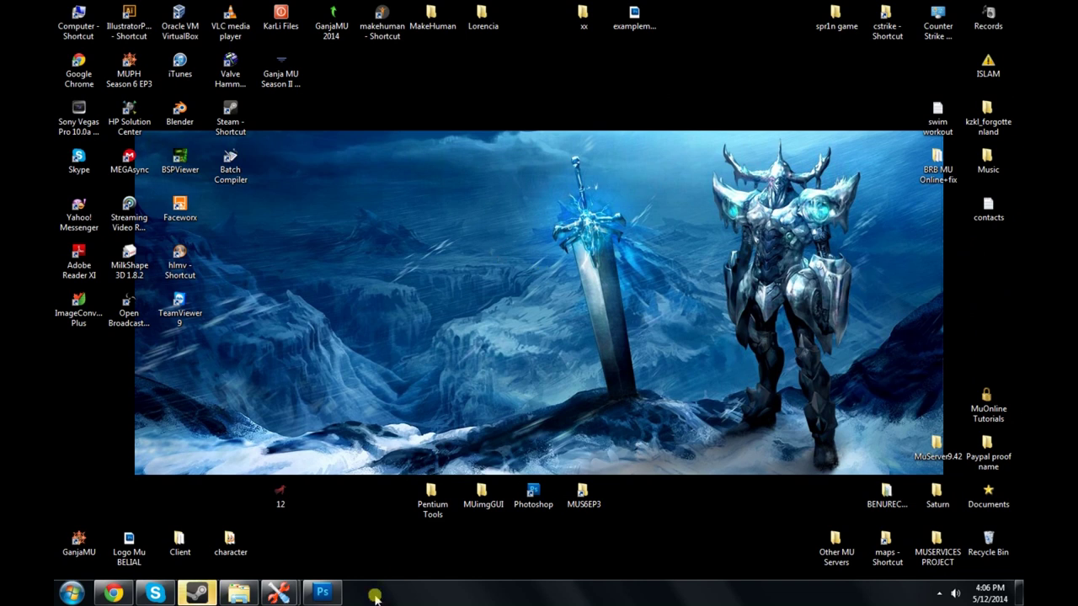
Step: Quit Photoshop, answering its save prompt, and close all Pentium Tools windows
right_click(318, 581)
left_click(291, 556)
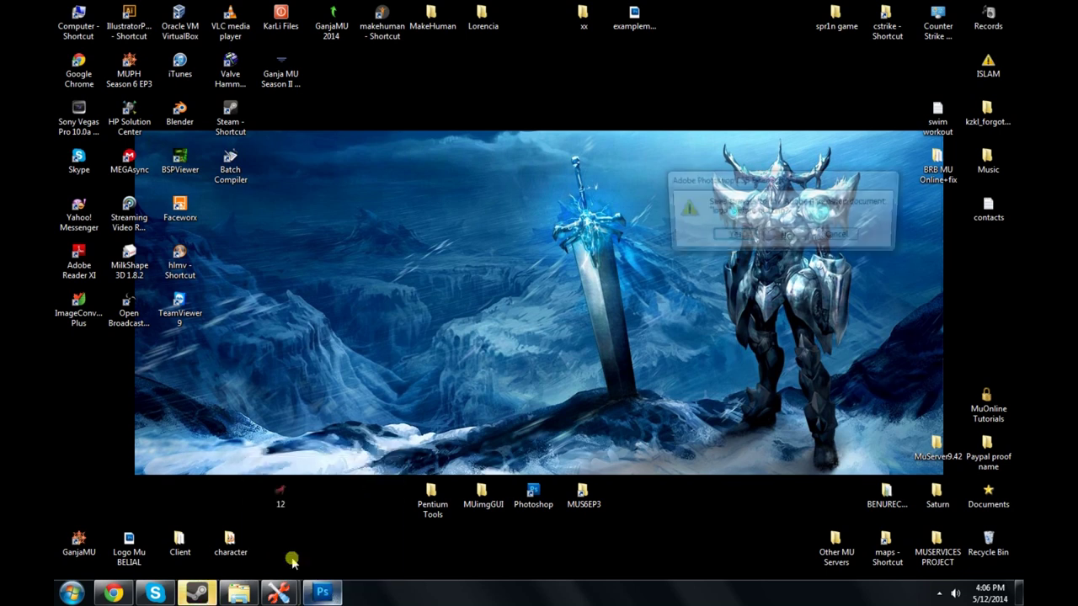
left_click(789, 236)
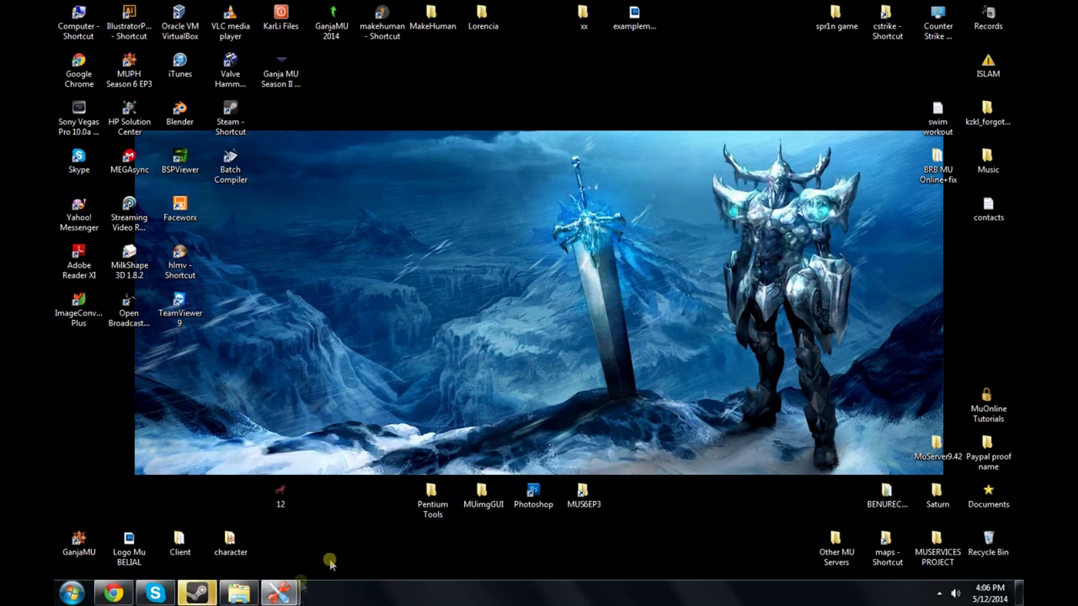
right_click(280, 593)
left_click(261, 557)
Step: Launch Main1 from the MUS6EP3 folder and close the folder window
double_click(584, 492)
double_click(613, 307)
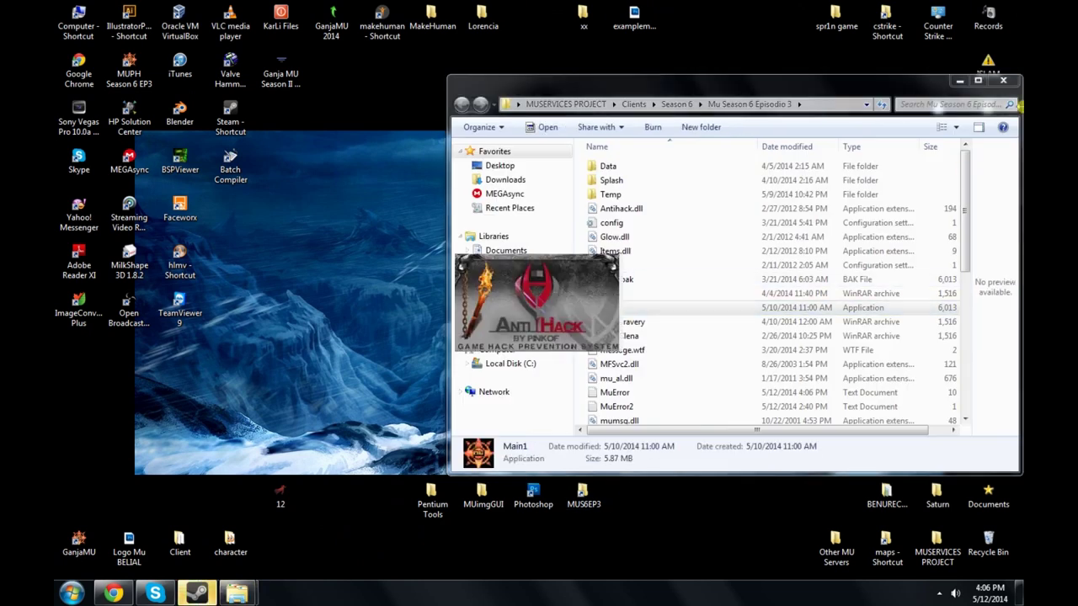
left_click(1003, 80)
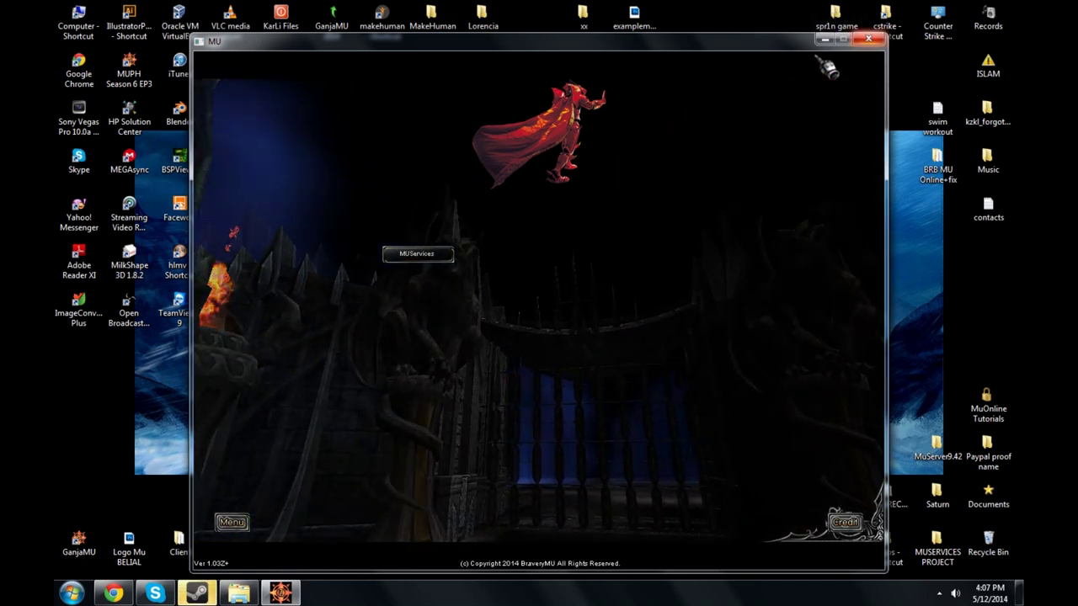
Step: Close the MU Online game window, then briefly view image 12 in Windows Photo Viewer
left_click(867, 35)
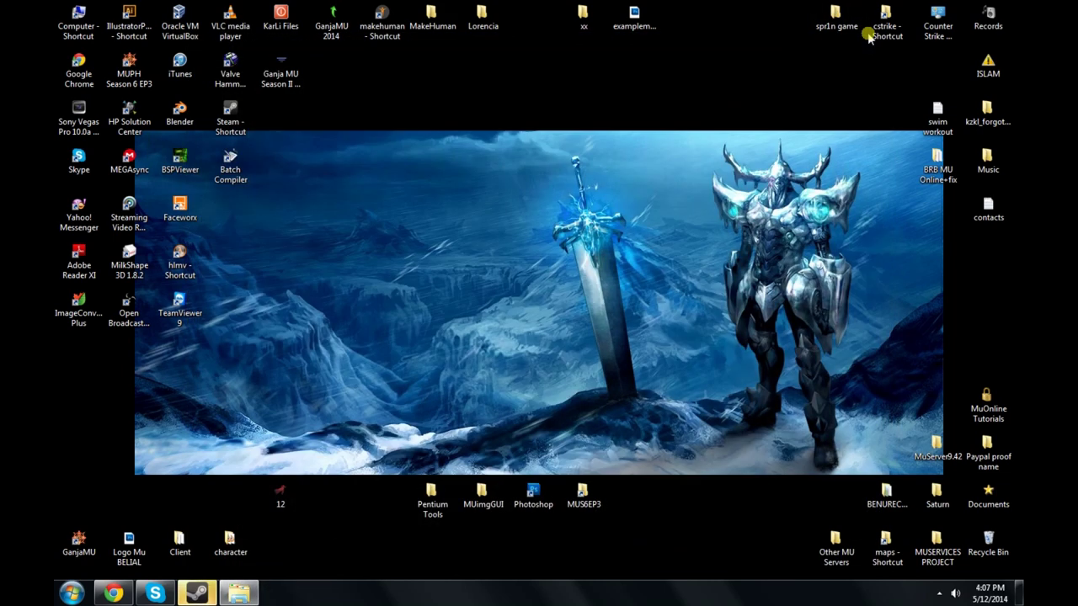
double_click(280, 496)
left_click(431, 62)
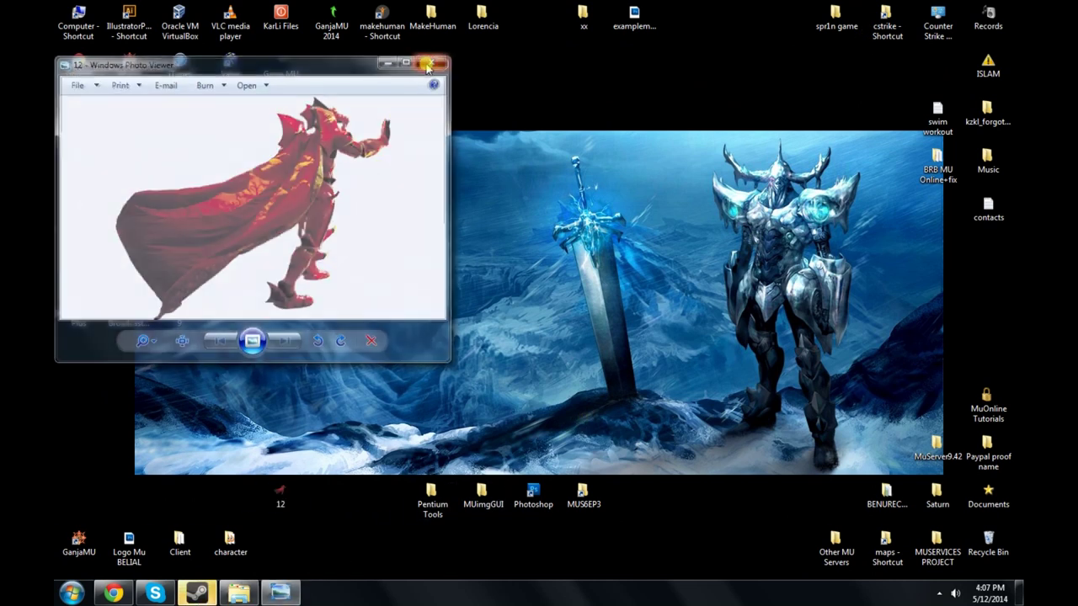
Step: Shift the 12 image icon a little to the right on the desktop
left_click_drag(268, 487, 370, 497)
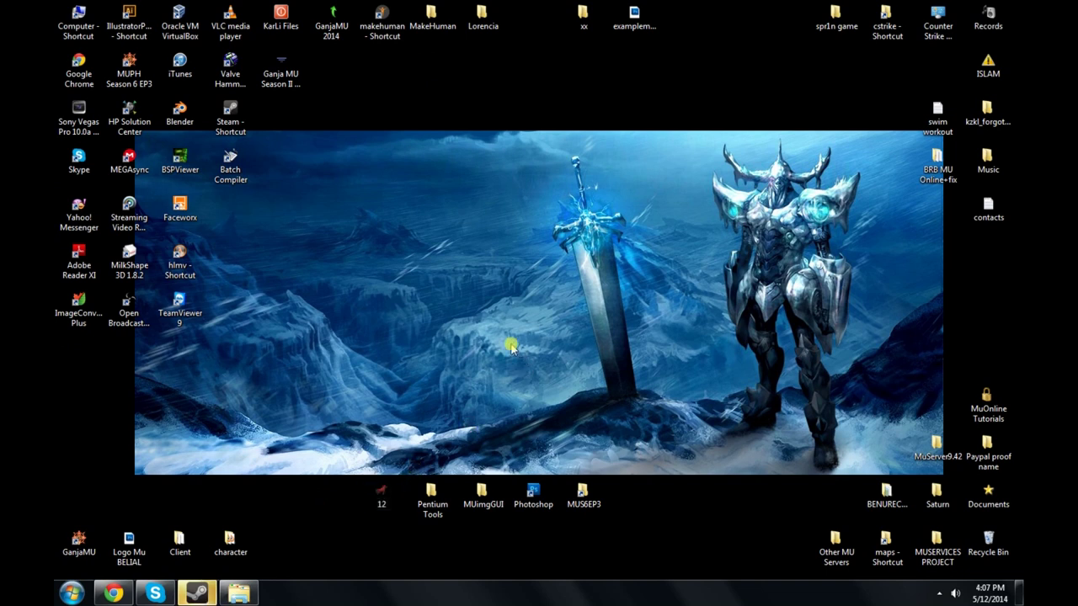
left_click_drag(598, 144, 714, 190)
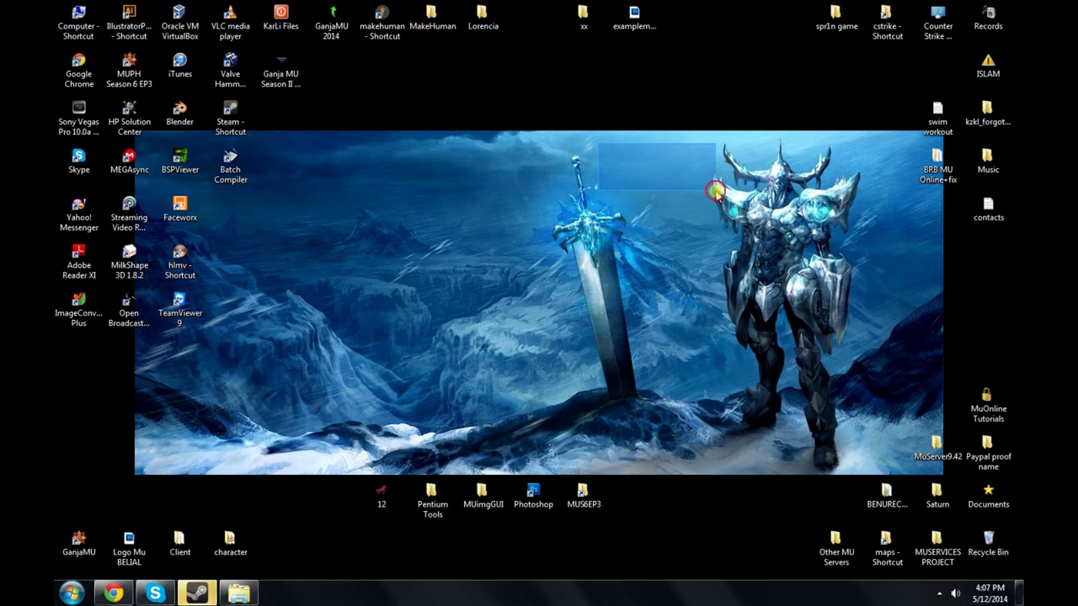
left_click_drag(714, 192, 714, 192)
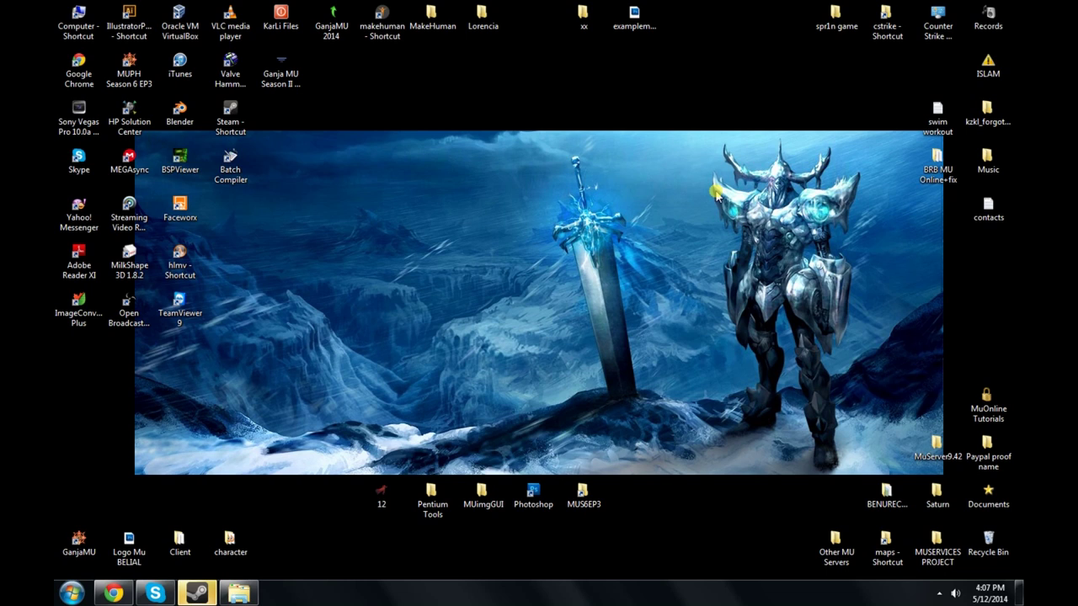